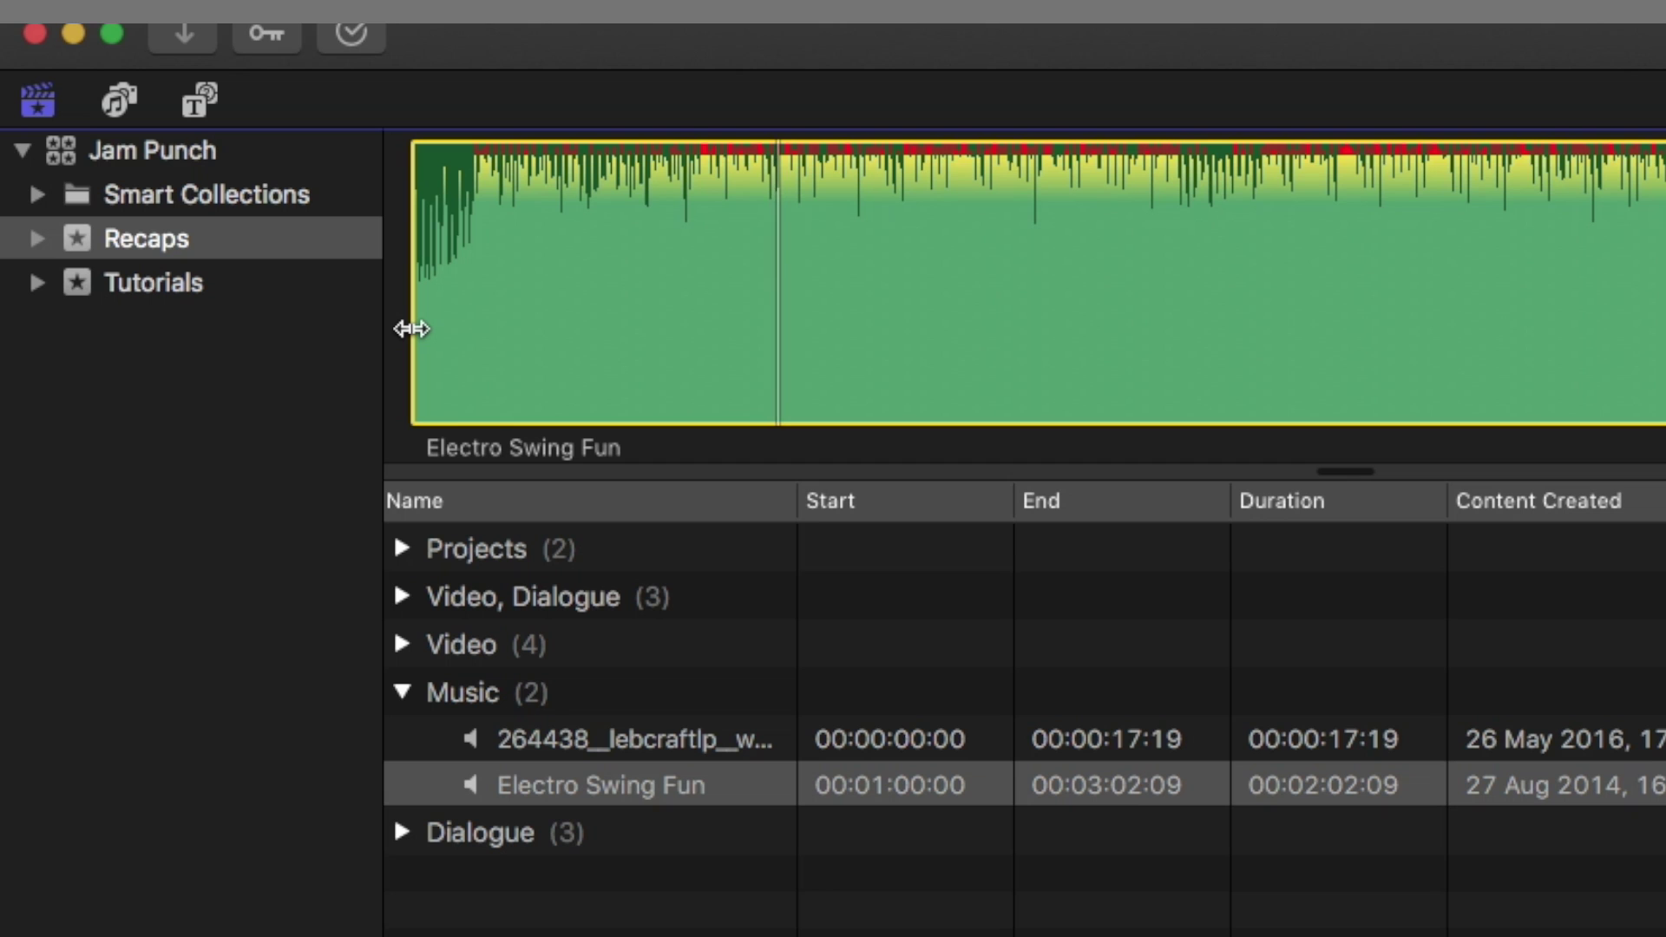
Play the Electro Swing Fun song and drop a marker on the beat of its opening
key("ctrl+y")
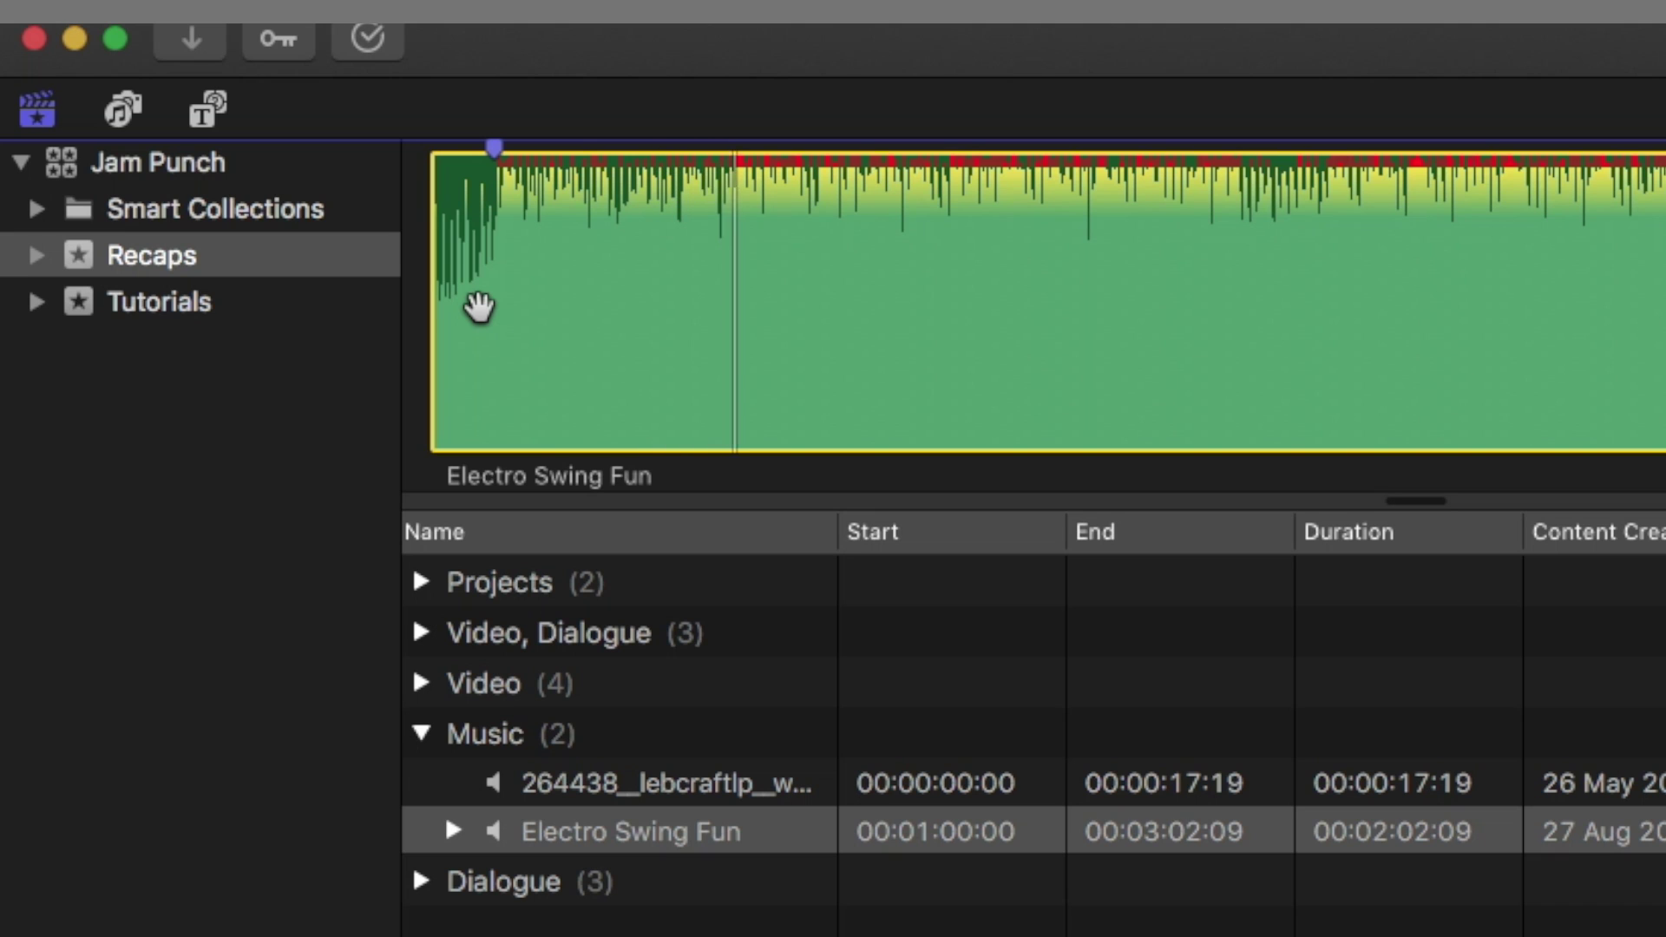
key("m")
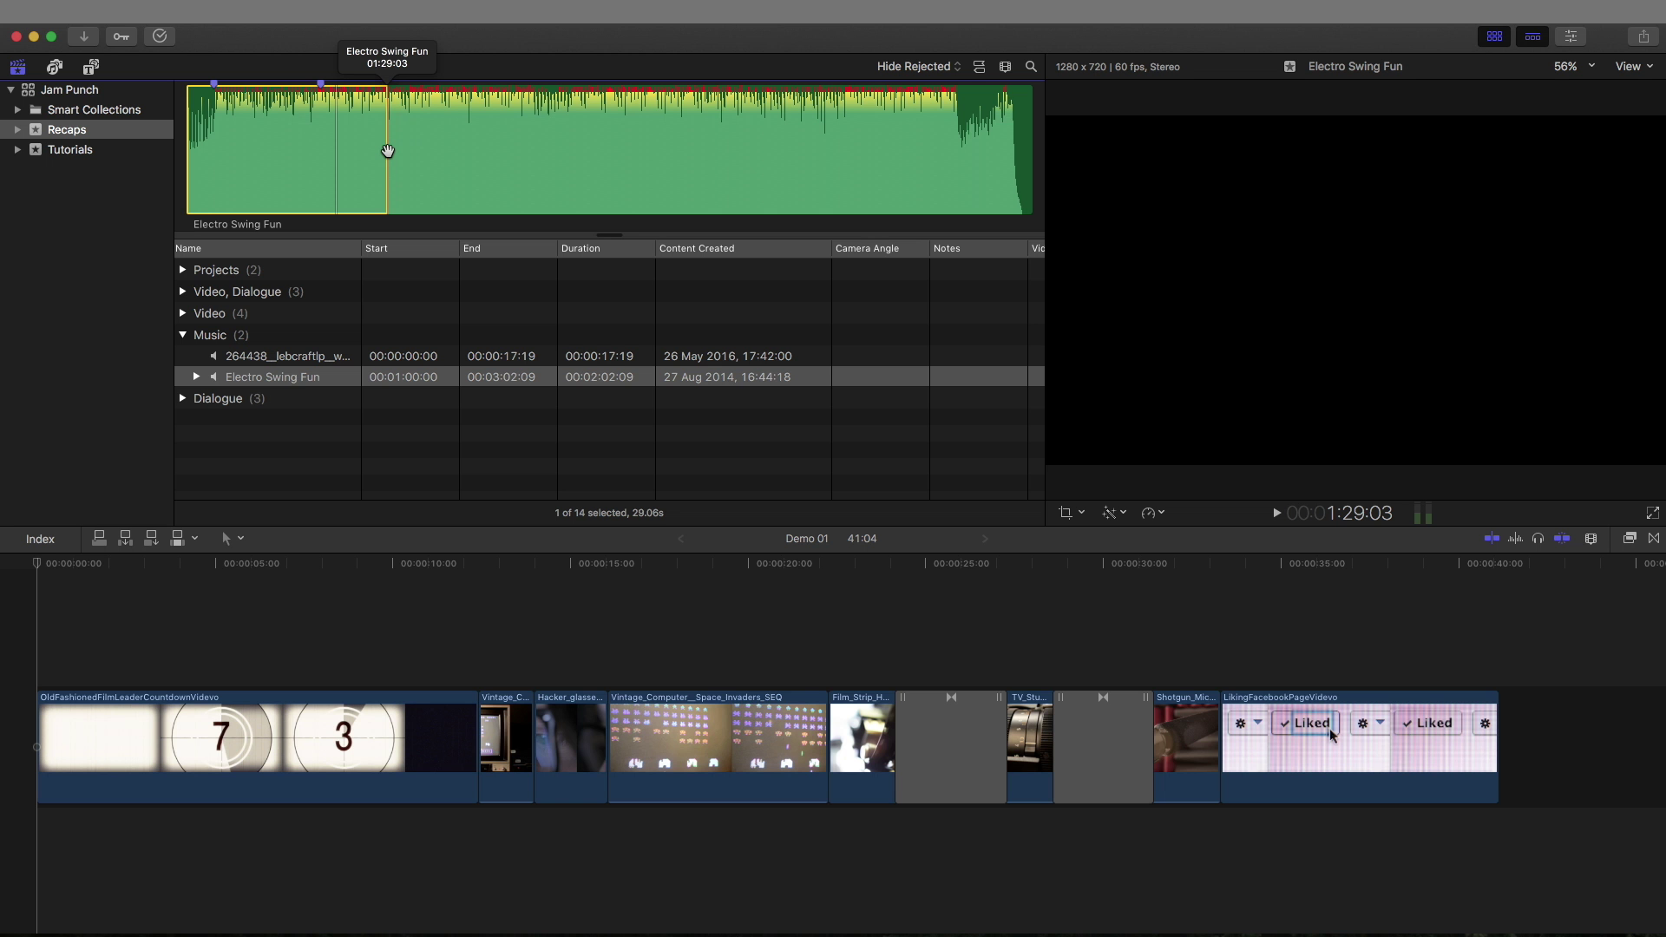
Connect the music range under the Demo 01 clips, extend it, and return it to the project start
key("q")
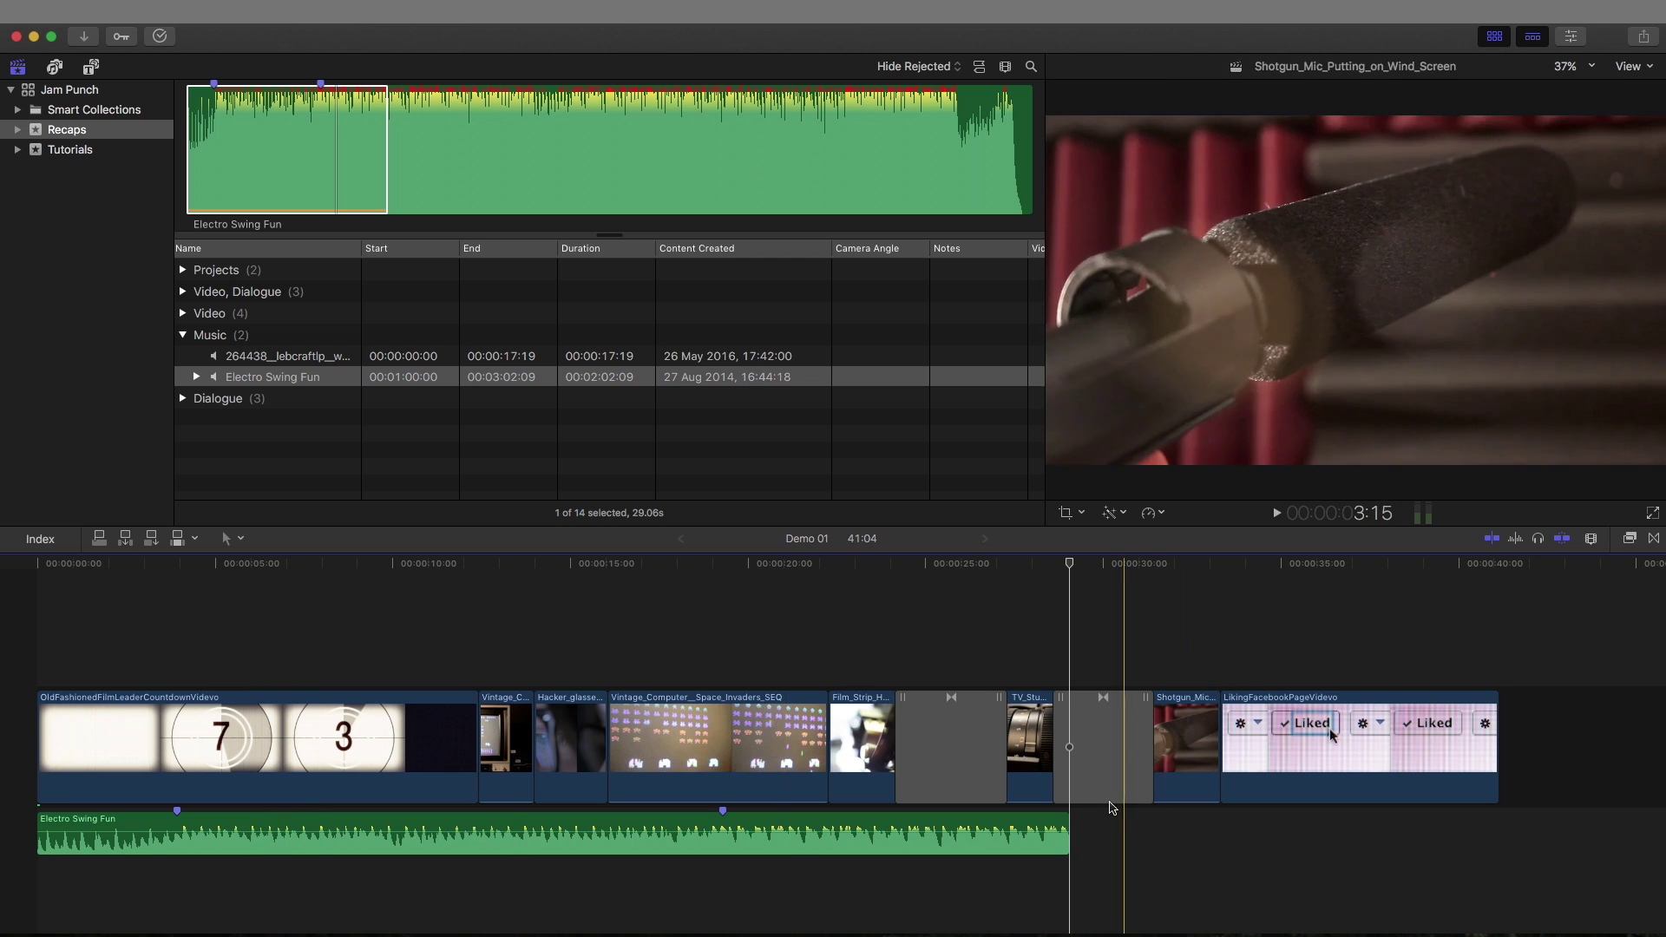
left_click_drag(1068, 833, 1497, 833)
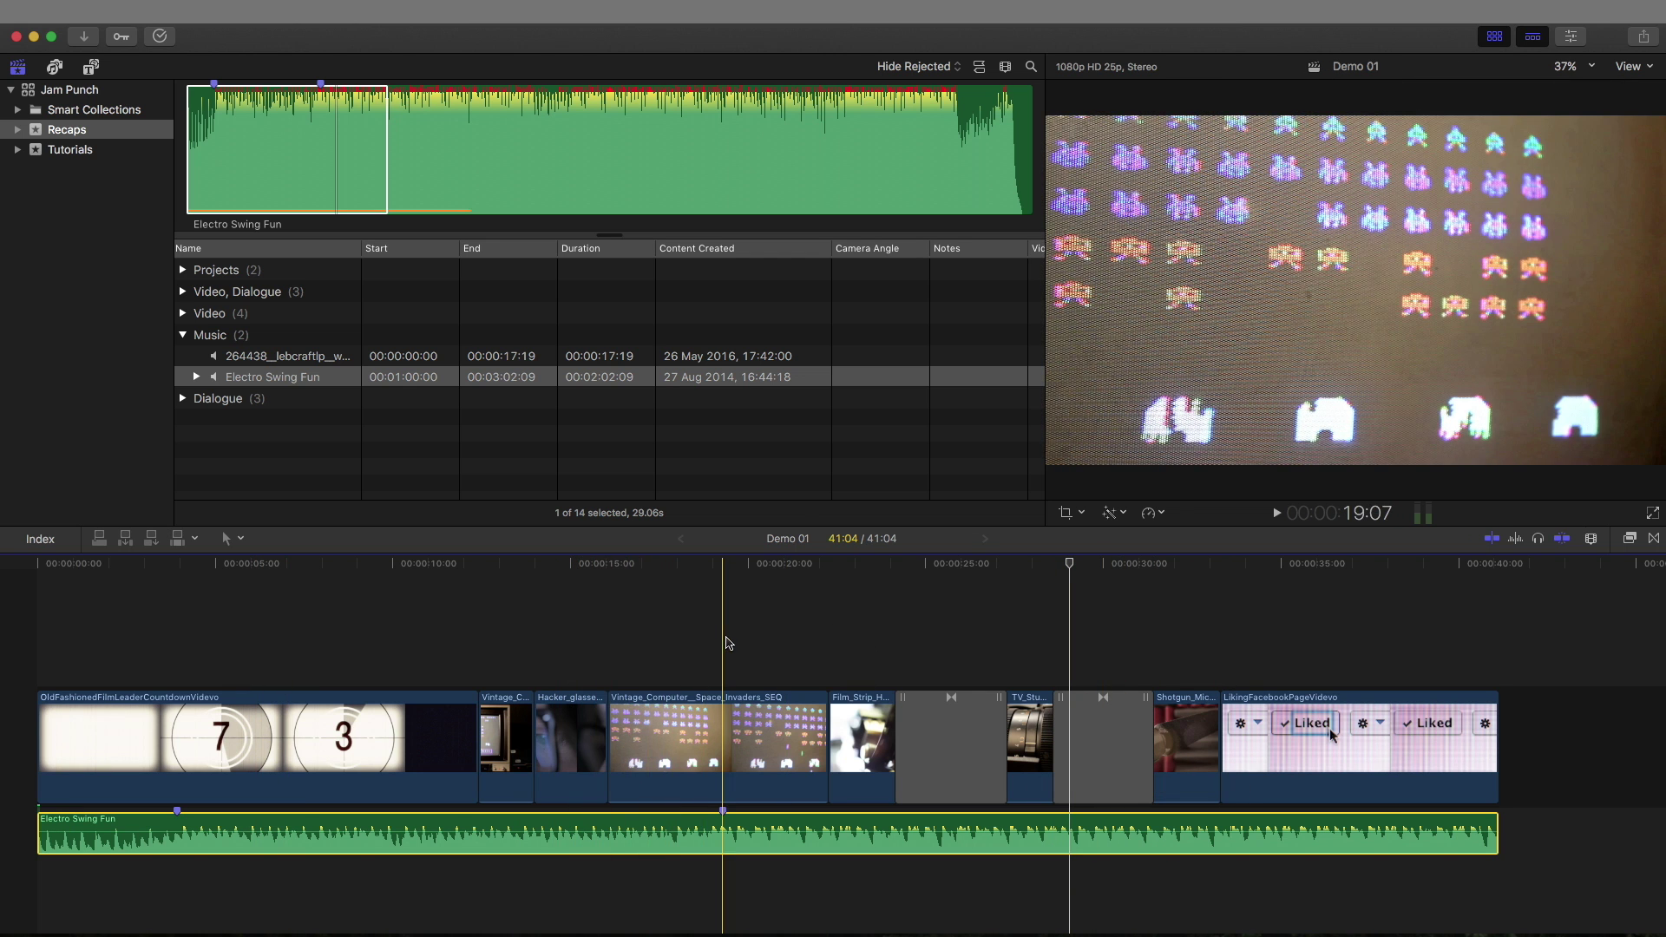
left_click(727, 737)
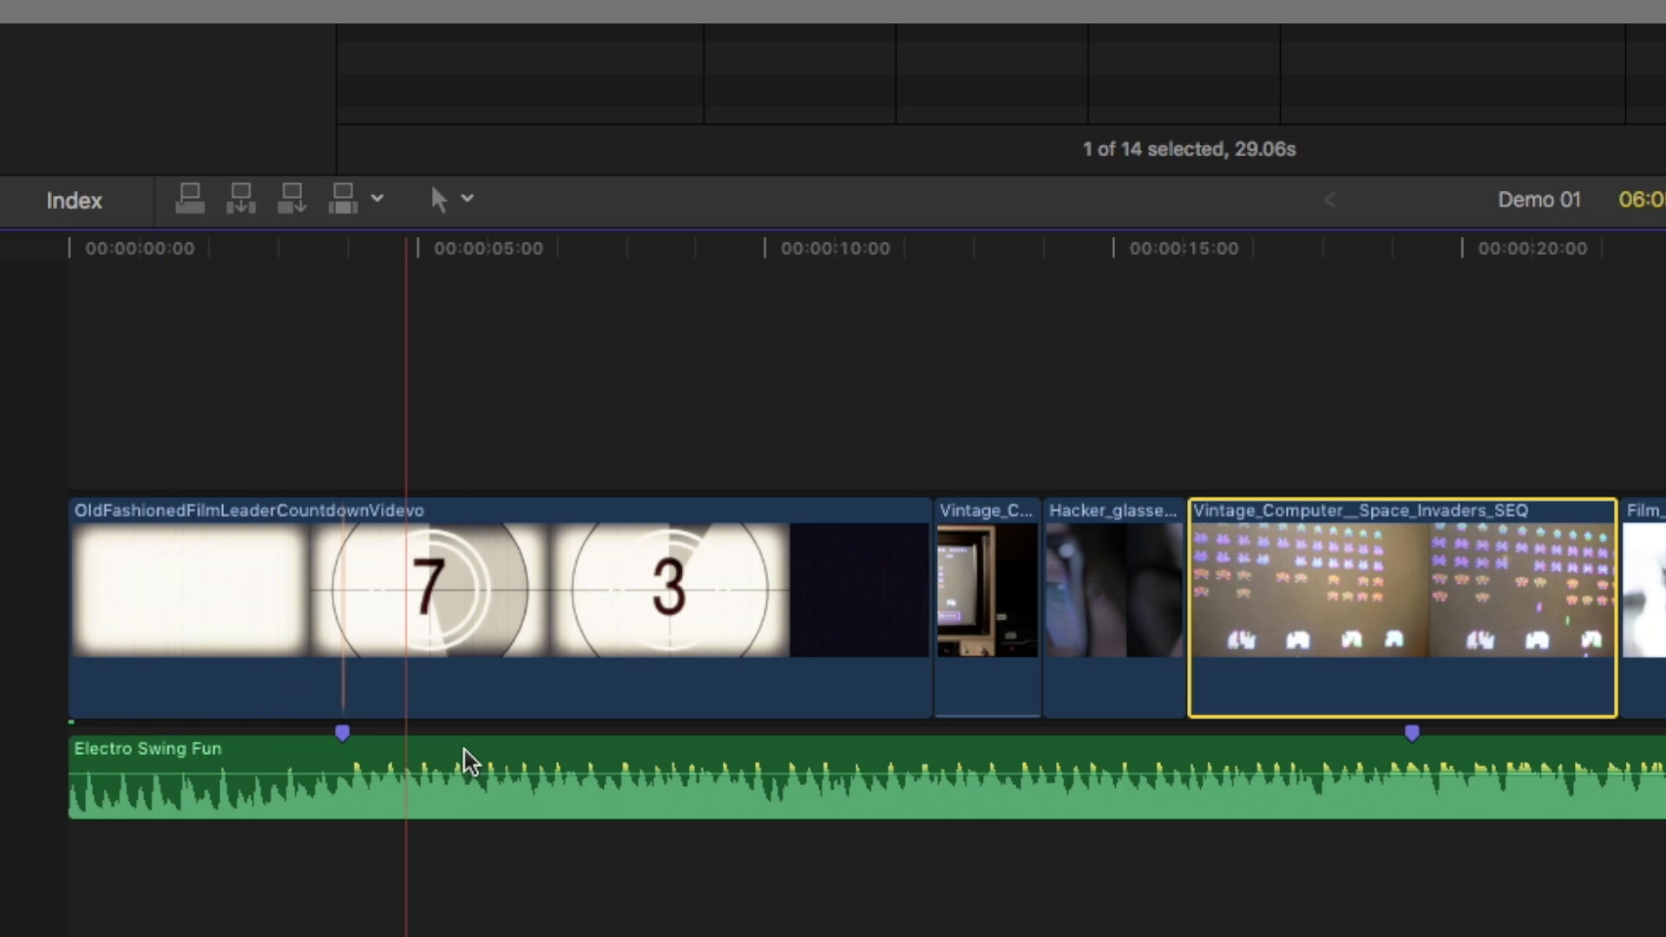
left_click_drag(480, 761, 694, 751)
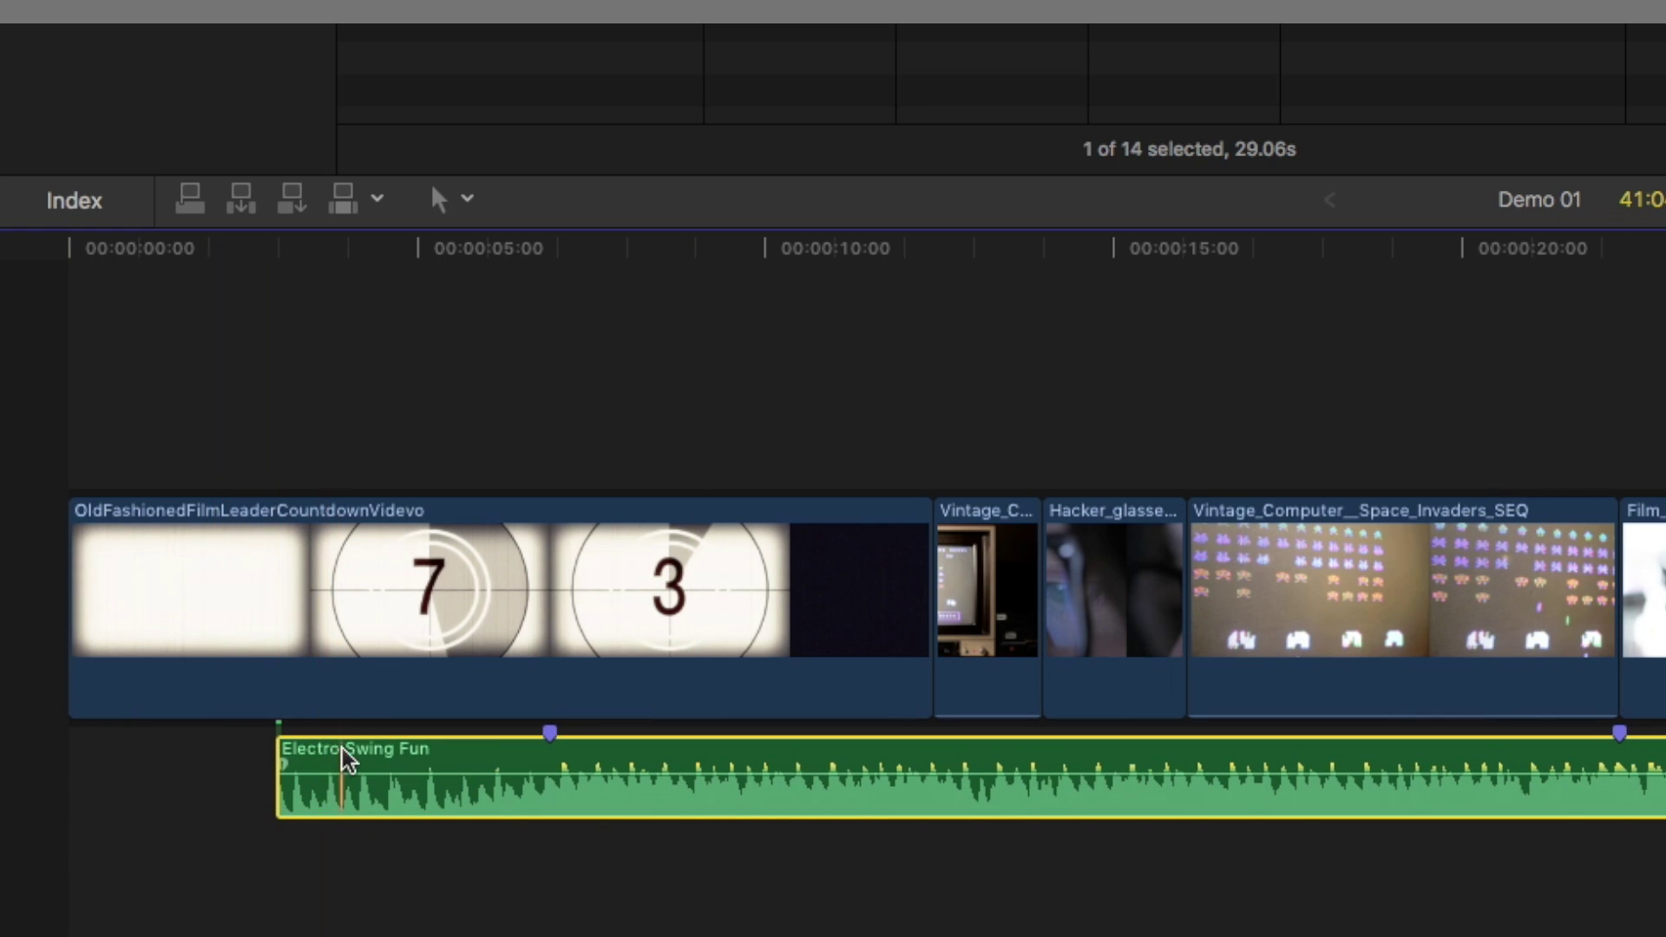
left_click_drag(345, 762, 260, 755)
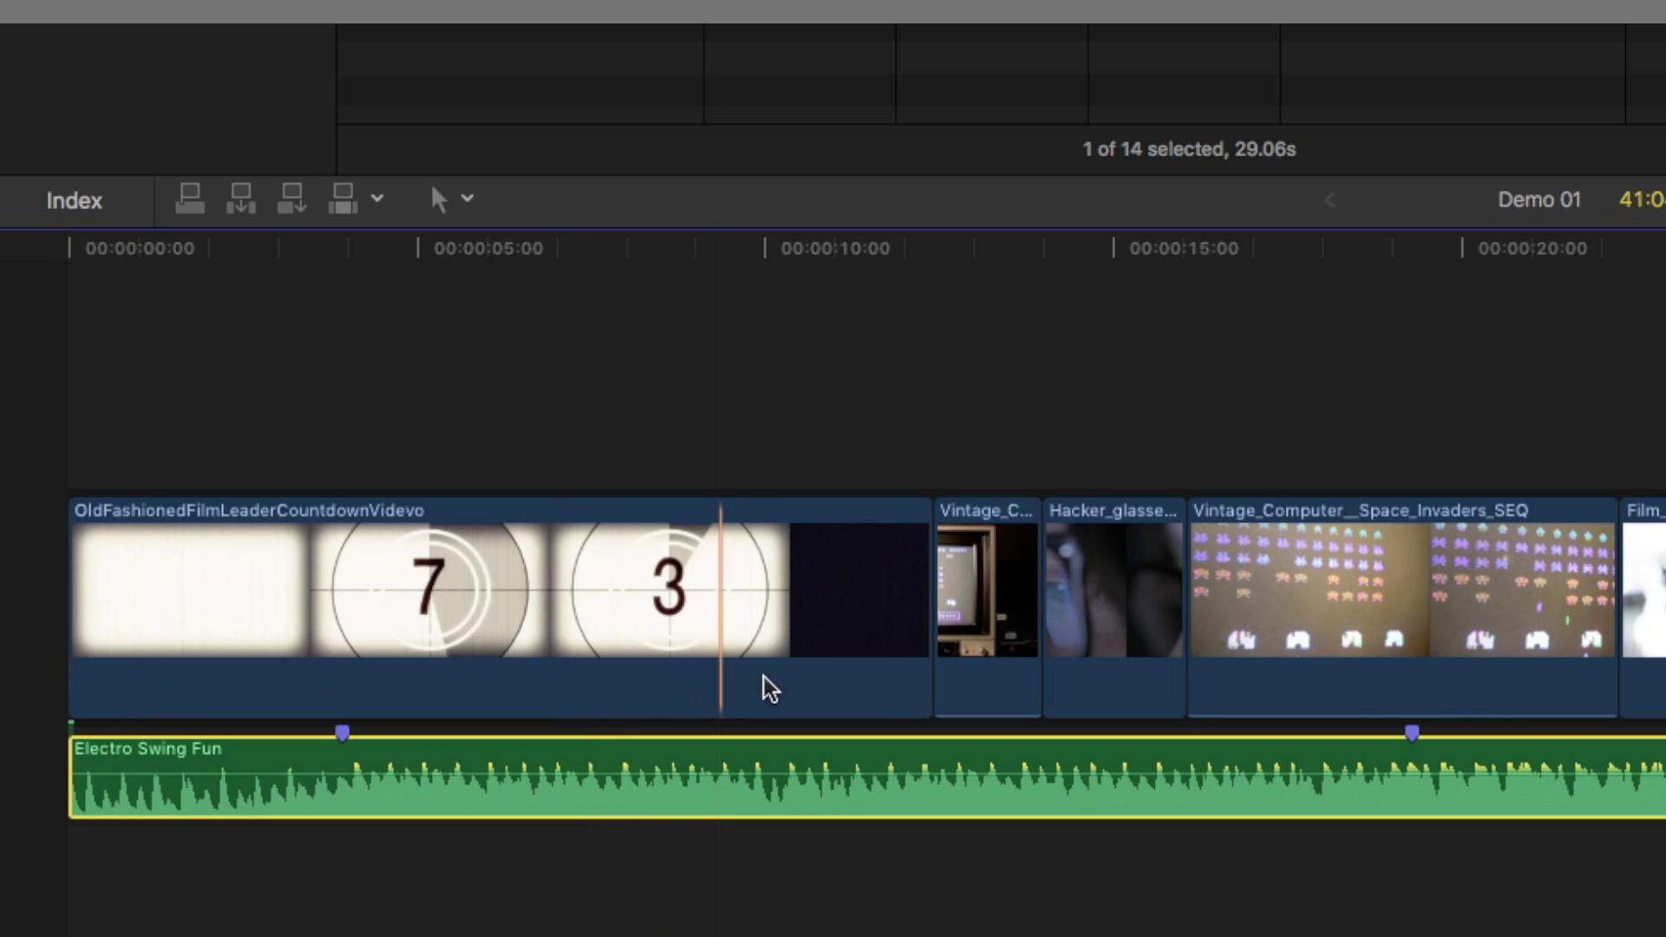
mouse_move(503, 603)
left_mouse_down()
mouse_move(455, 616)
mouse_move(644, 563)
mouse_move(486, 607)
left_mouse_up()
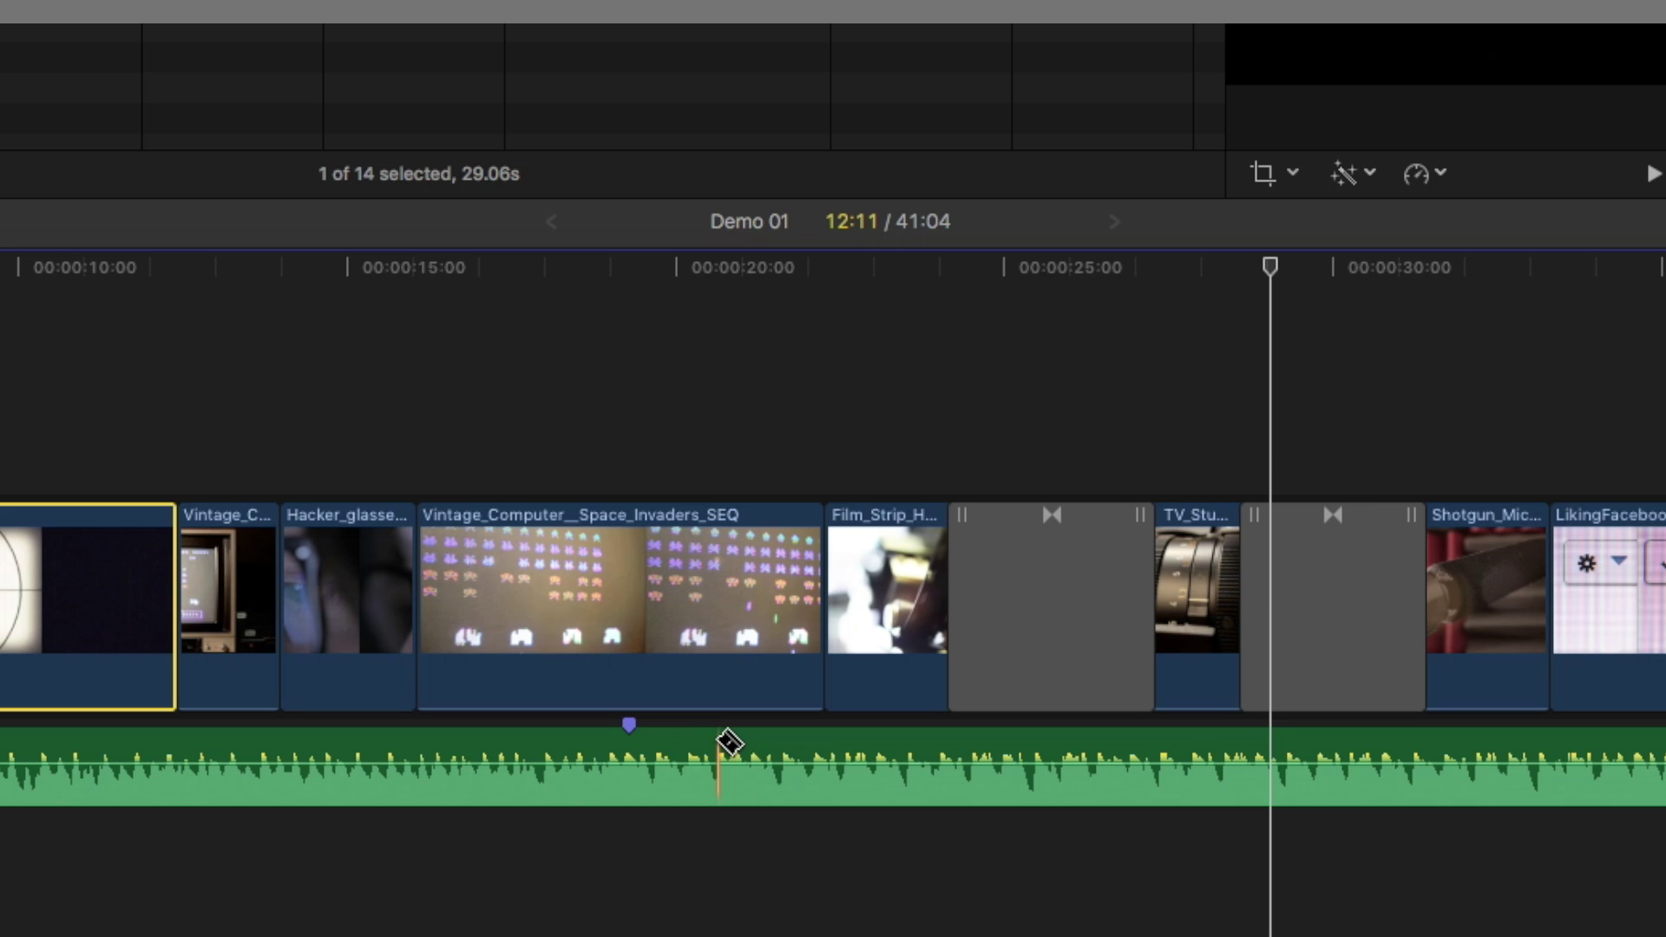
Split the music just after 20 seconds, test shifting the second piece, then undo the split
left_click(727, 742)
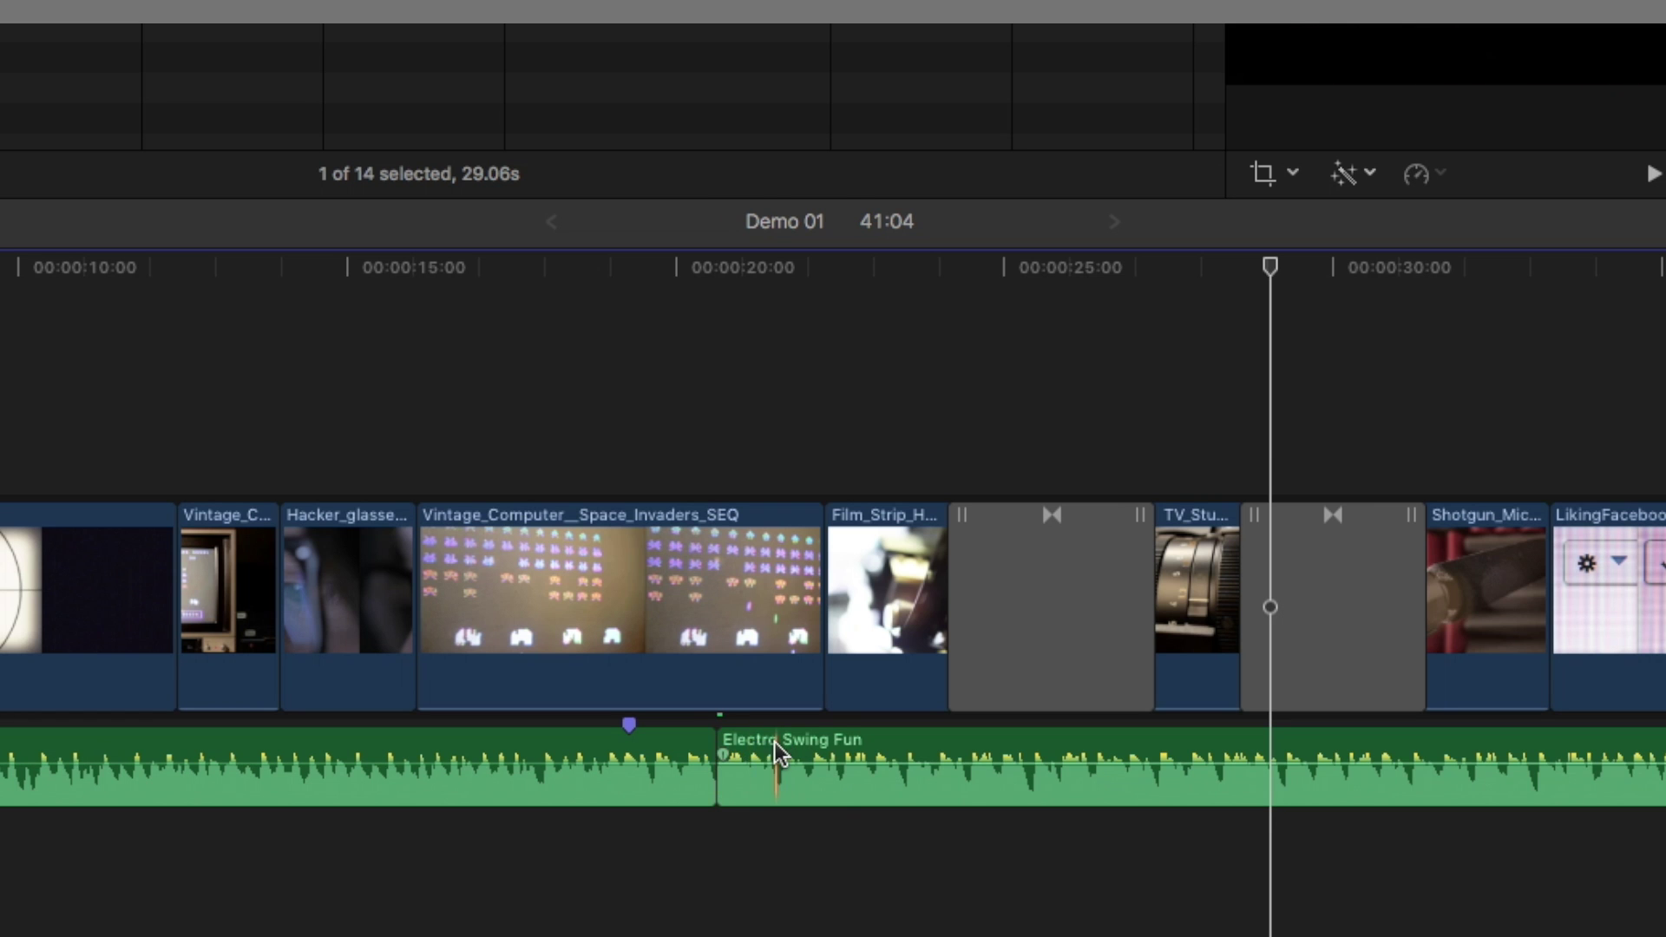
mouse_move(774, 742)
left_mouse_down()
mouse_move(804, 743)
mouse_move(751, 745)
left_mouse_up()
left_click(742, 646)
mouse_move(732, 622)
left_mouse_down()
mouse_move(818, 595)
mouse_move(734, 621)
left_mouse_up()
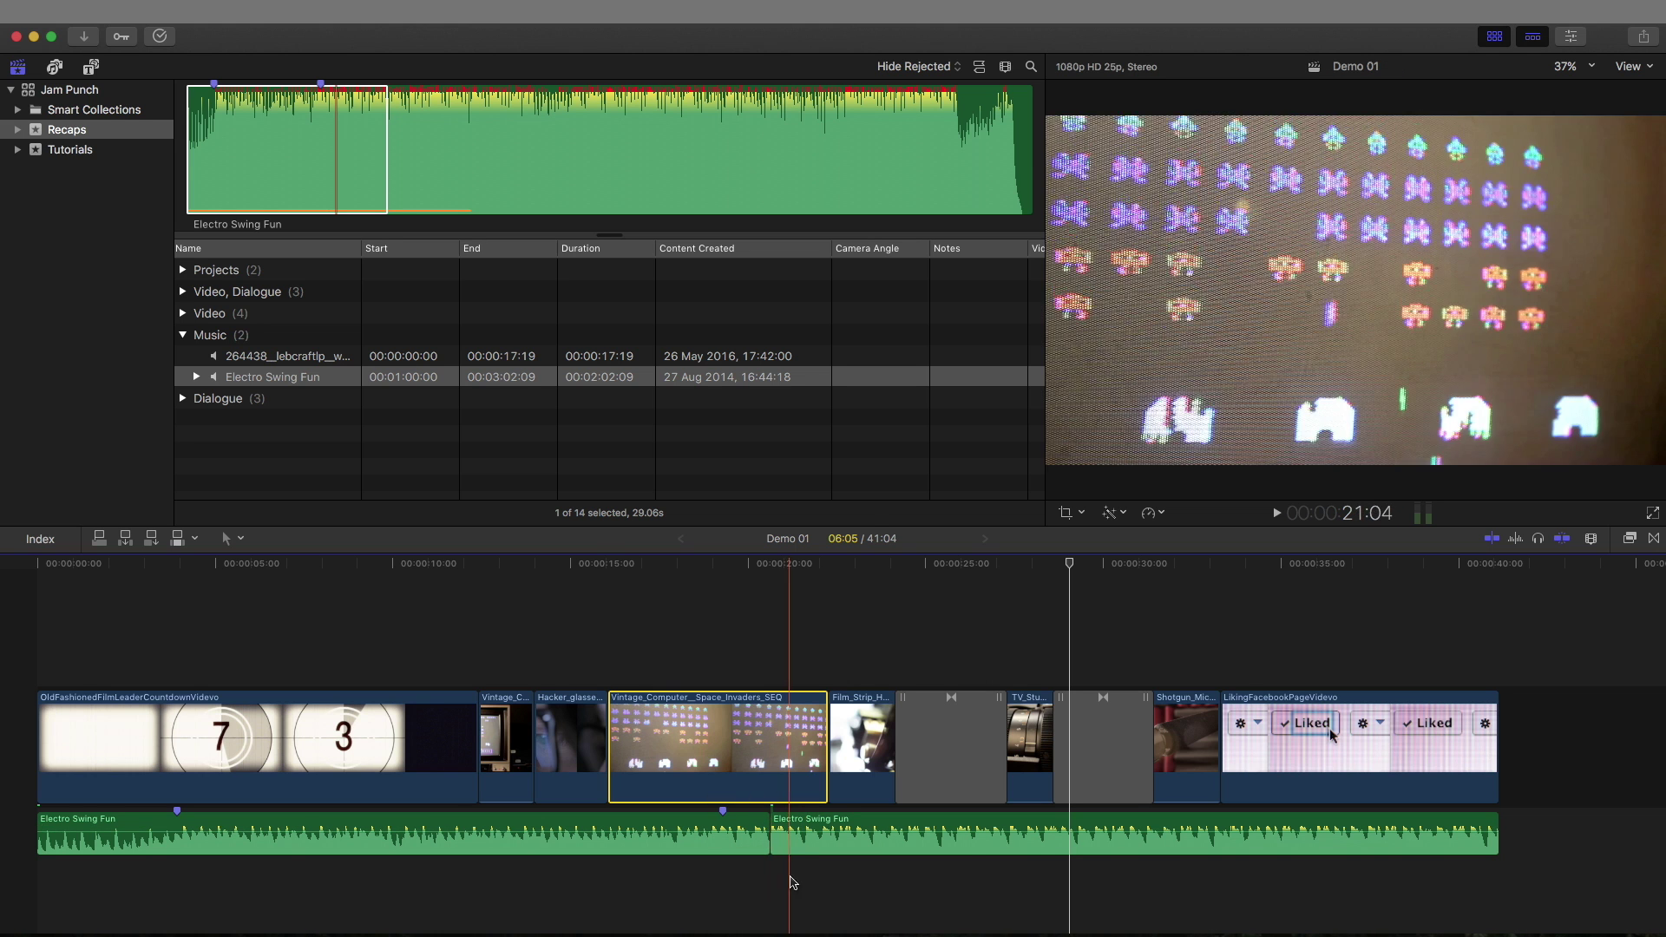
left_click(772, 846)
key("shift+period")
key("super+z")
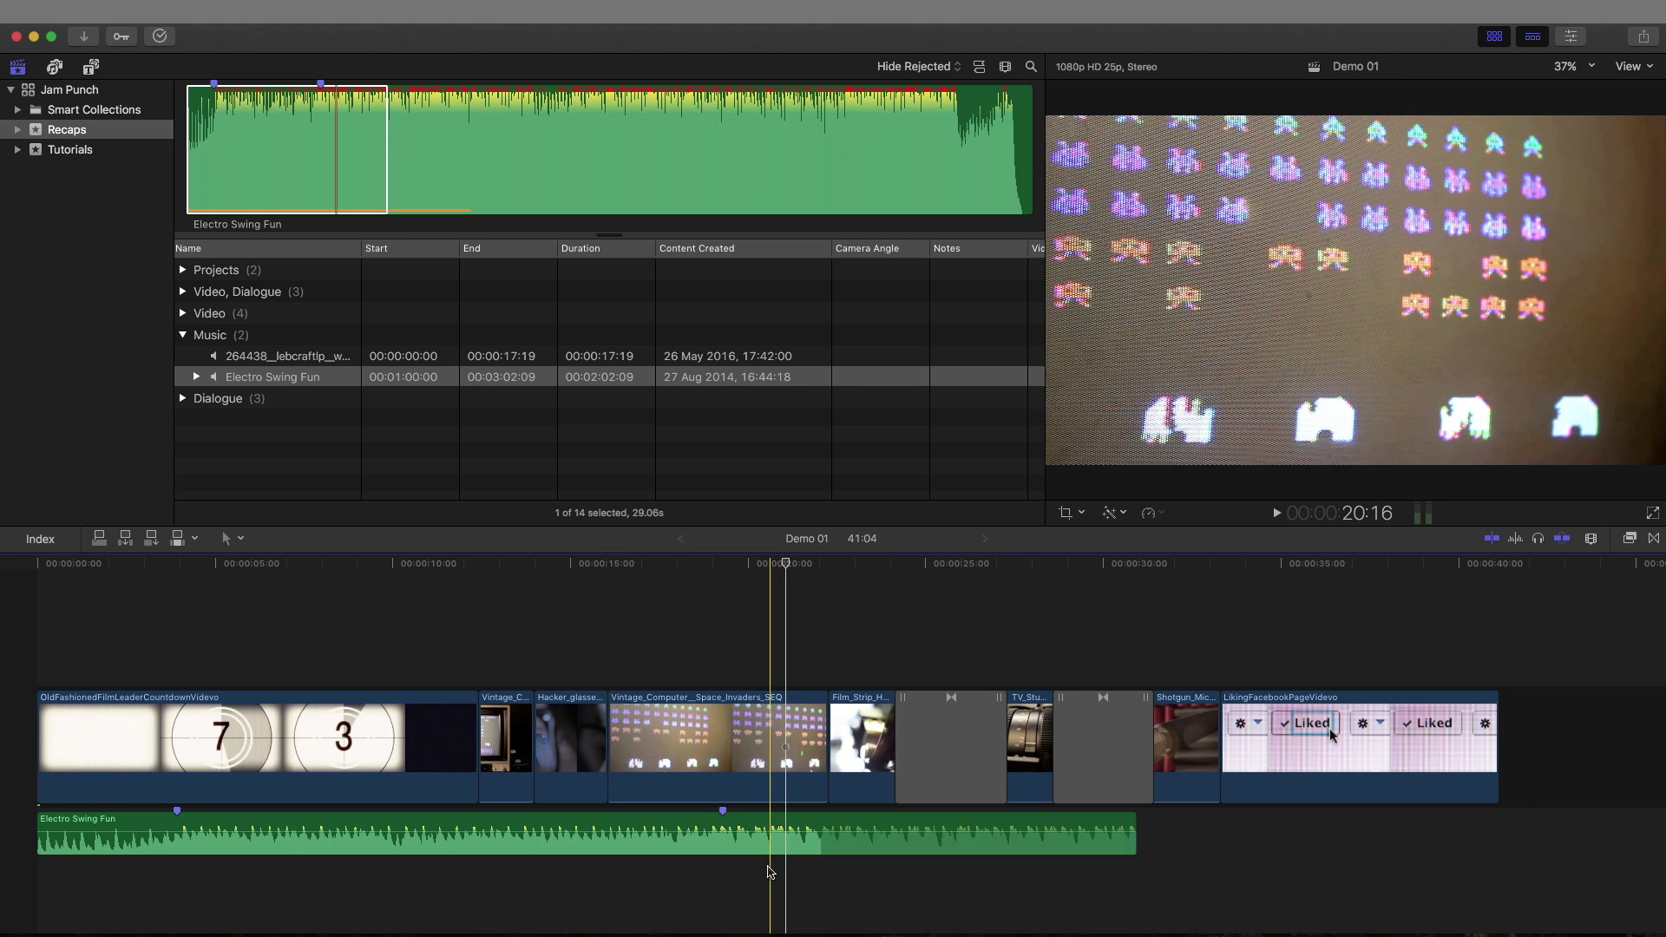
Make the music clip its own storyline, test moving it later, and return it to the start
left_click(621, 824)
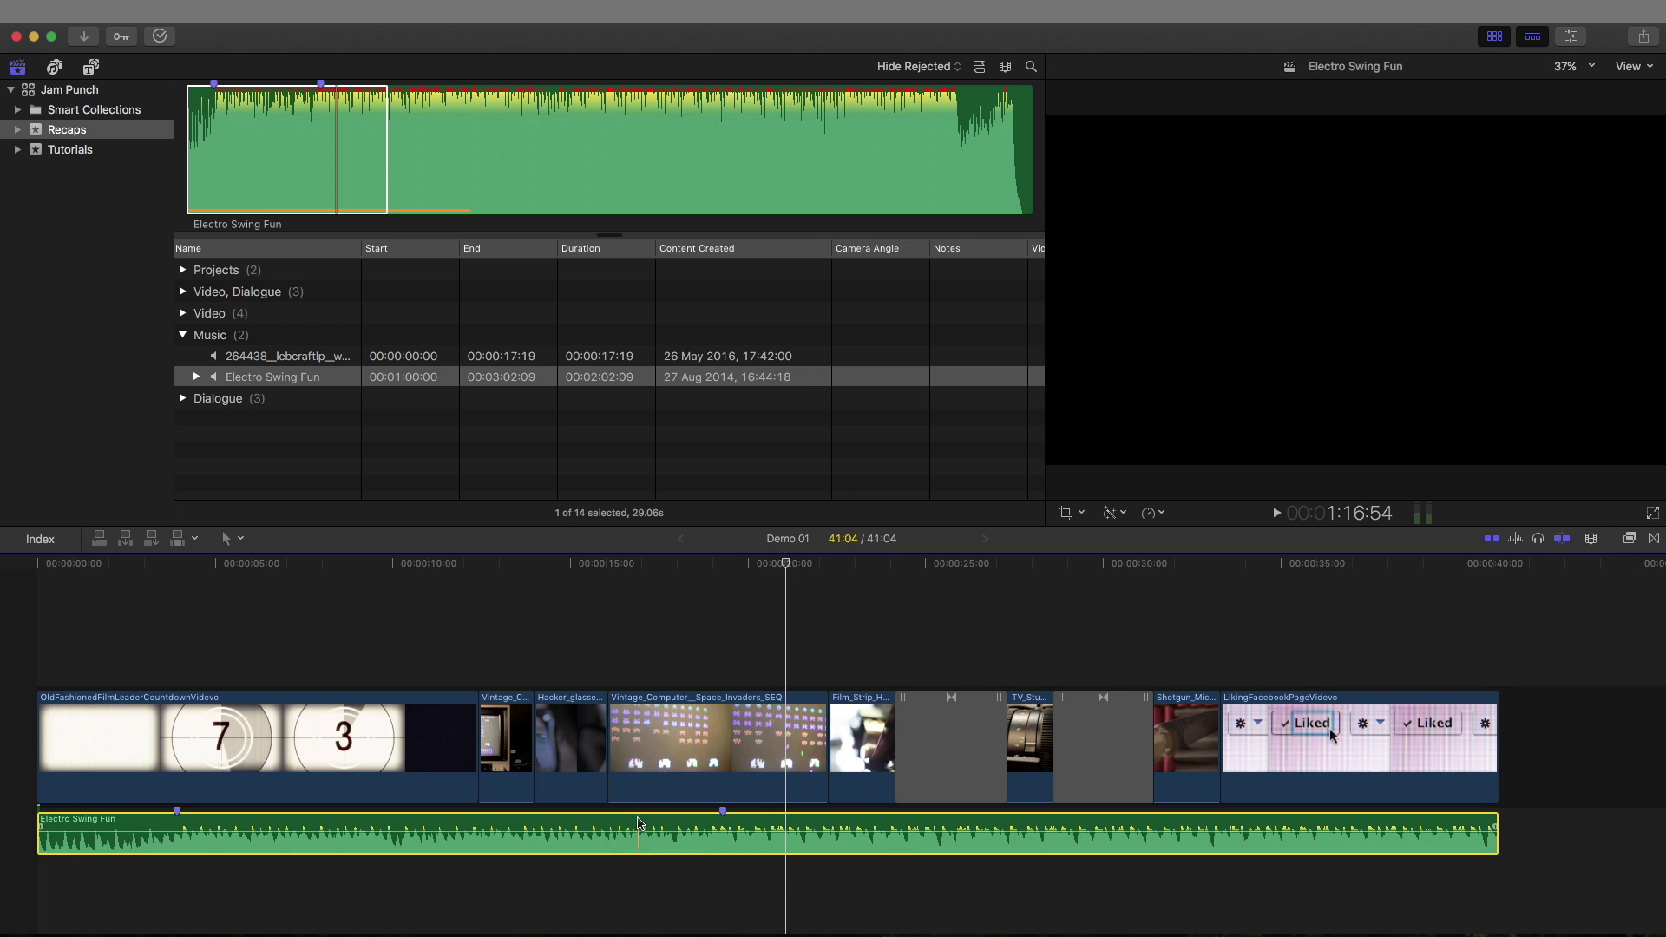
right_click(639, 826)
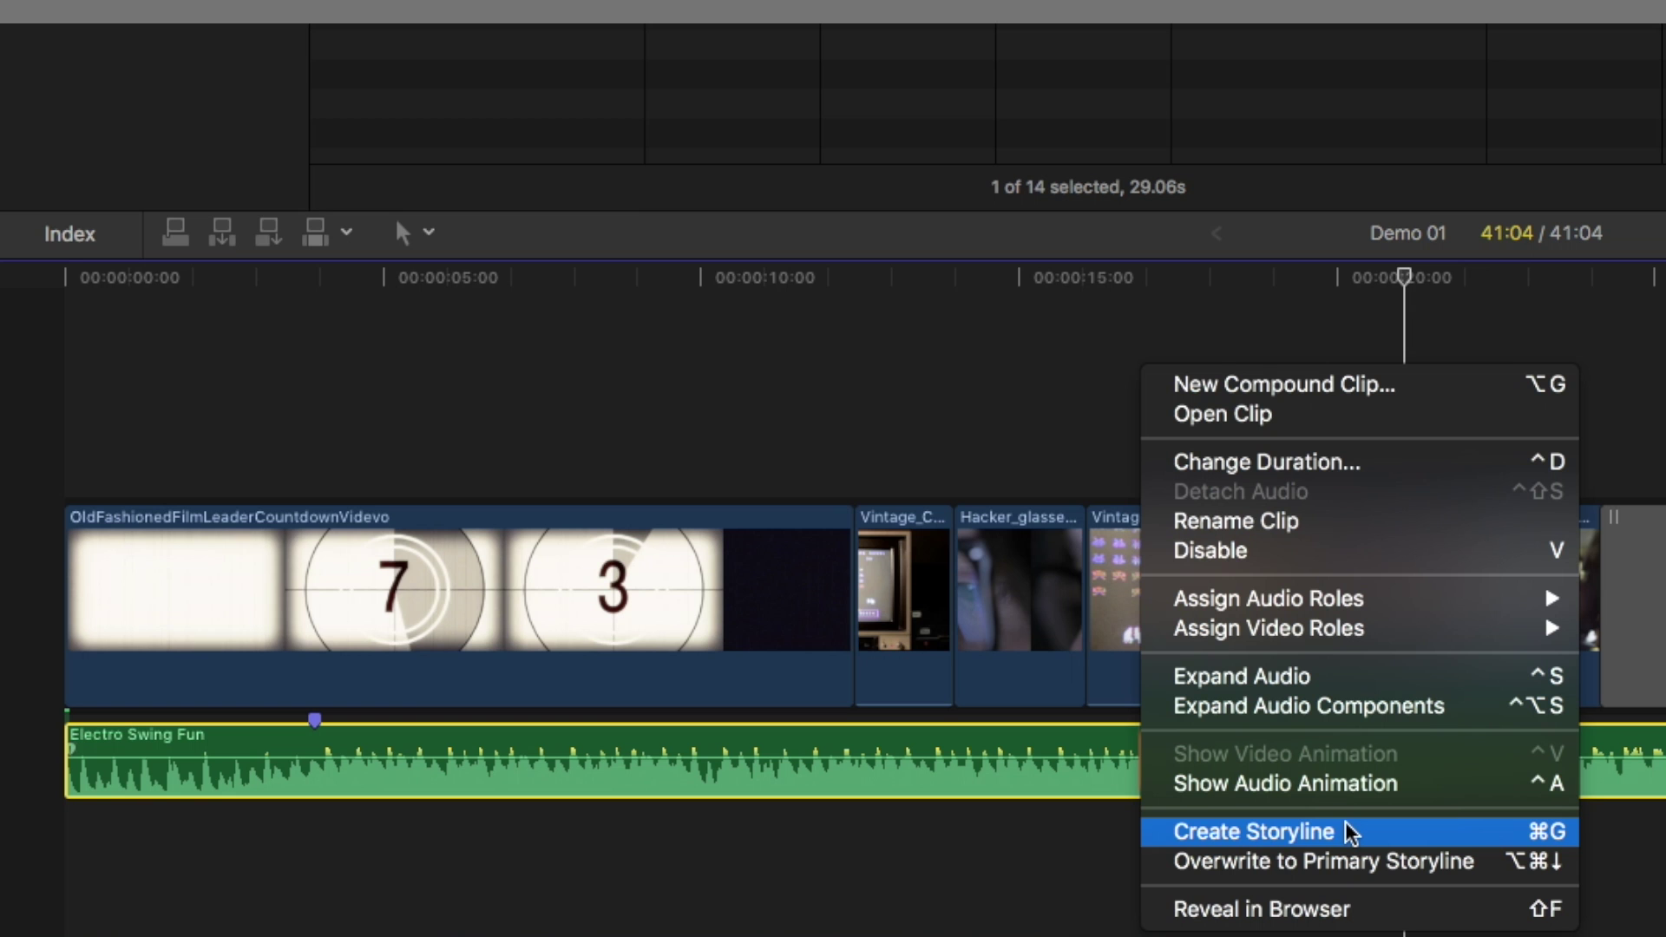
left_click(1351, 833)
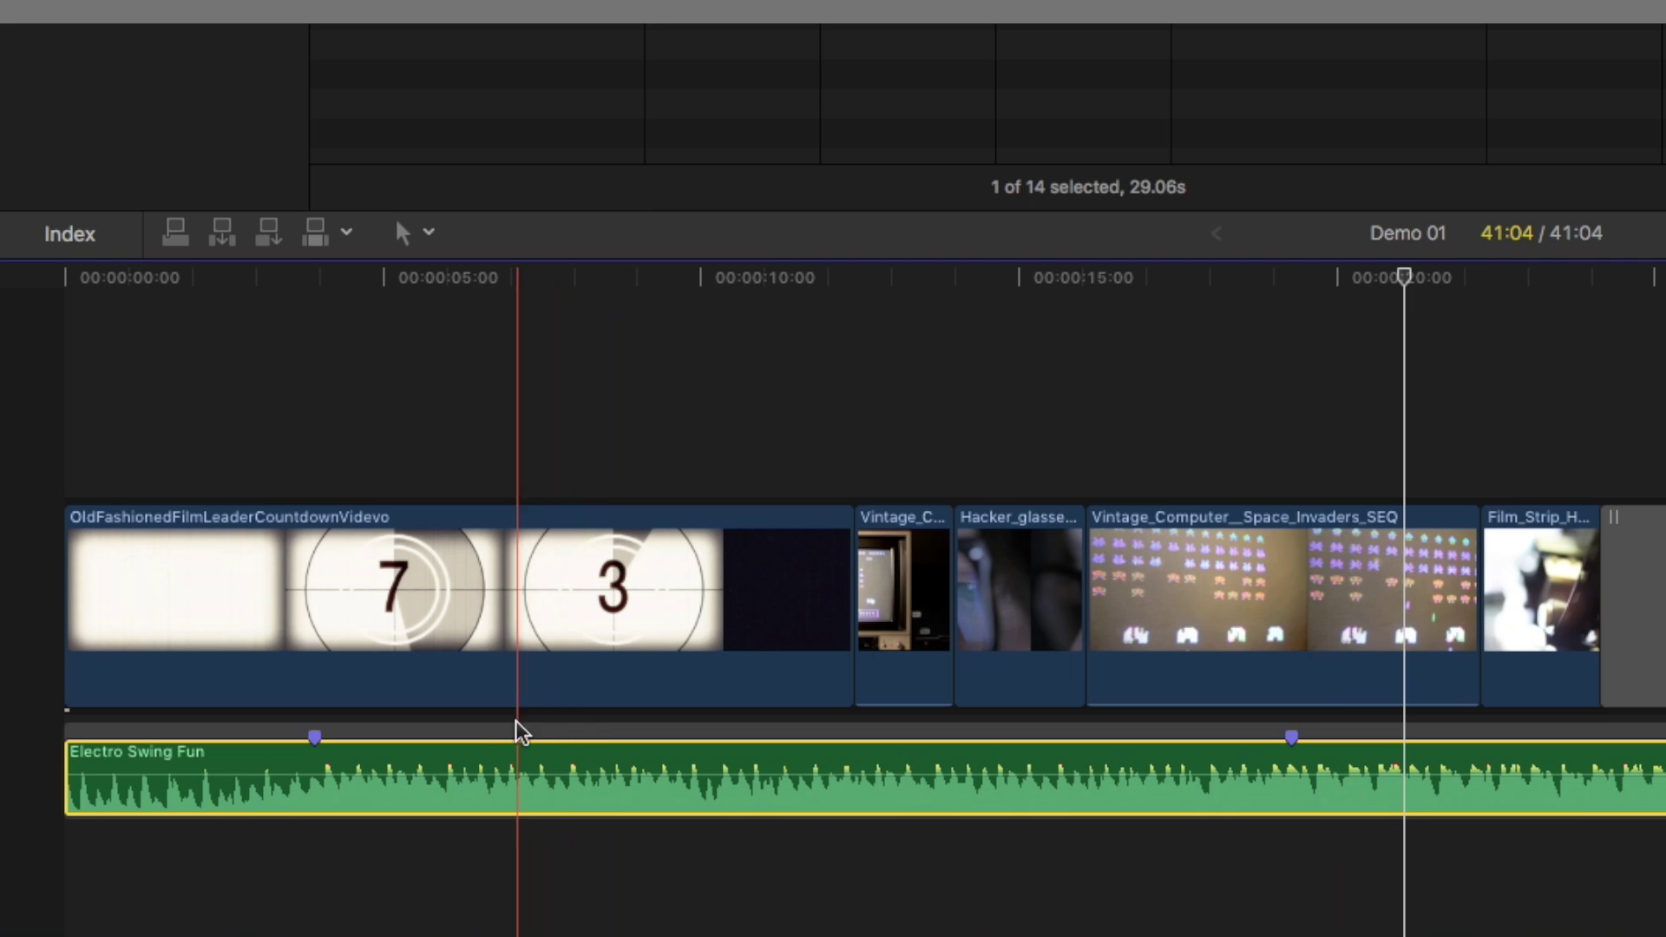
left_click_drag(502, 742, 742, 771)
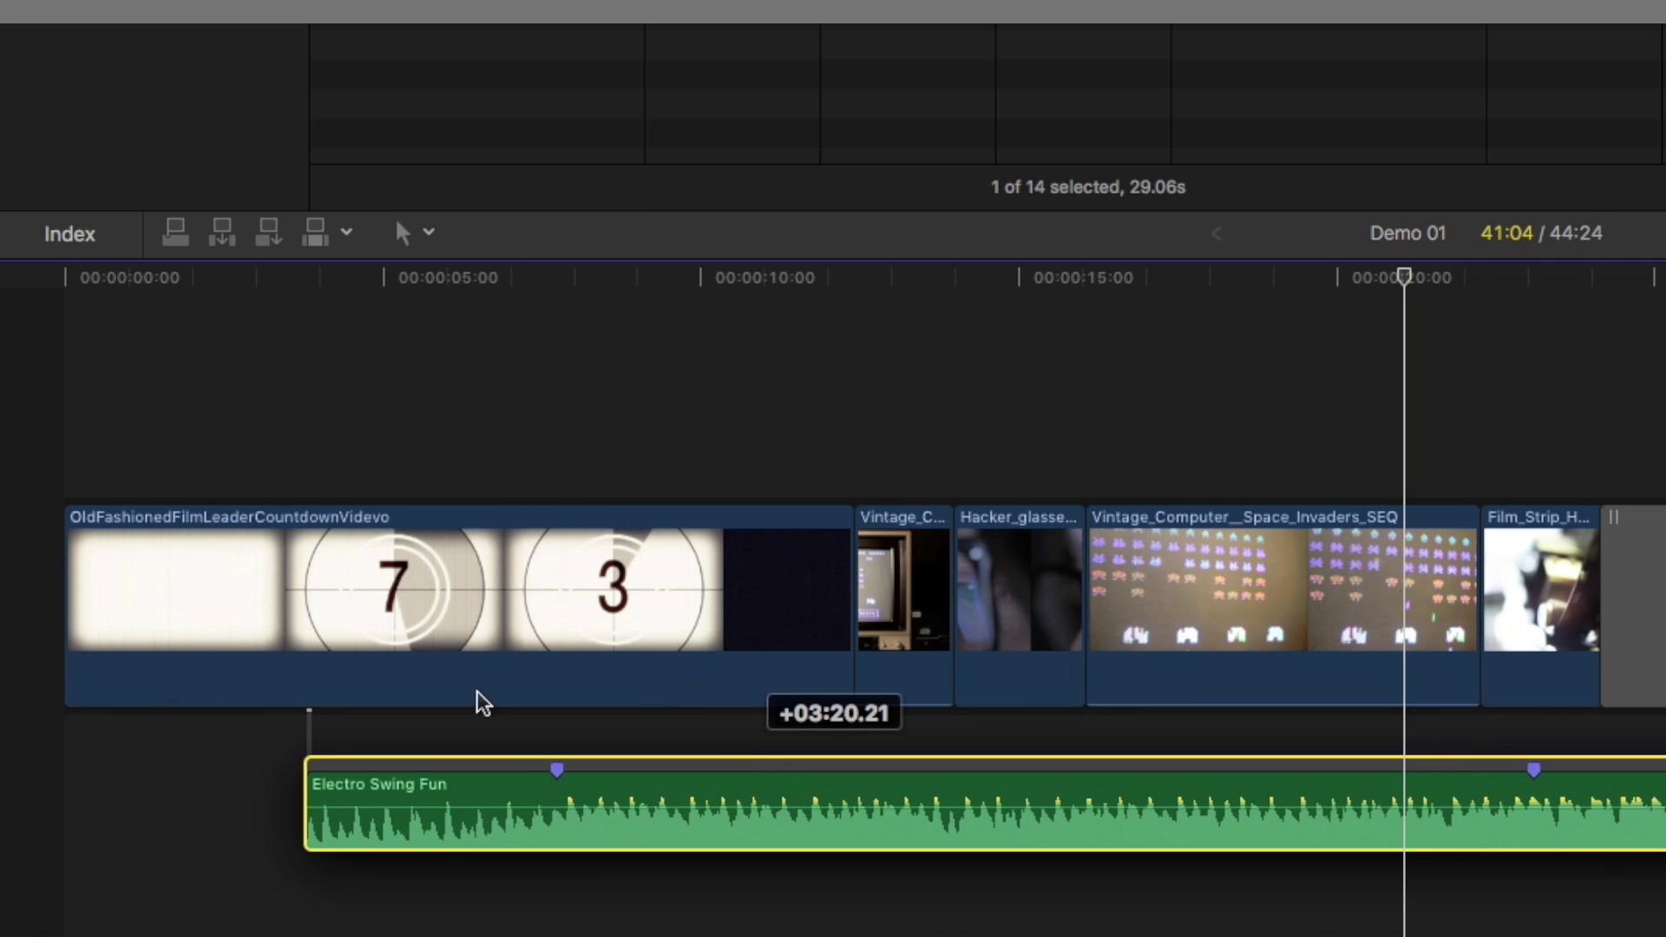
left_click_drag(427, 743, 189, 739)
Blade the music where the Film Strip shot begins, then rejoin the pieces with undo
key("b")
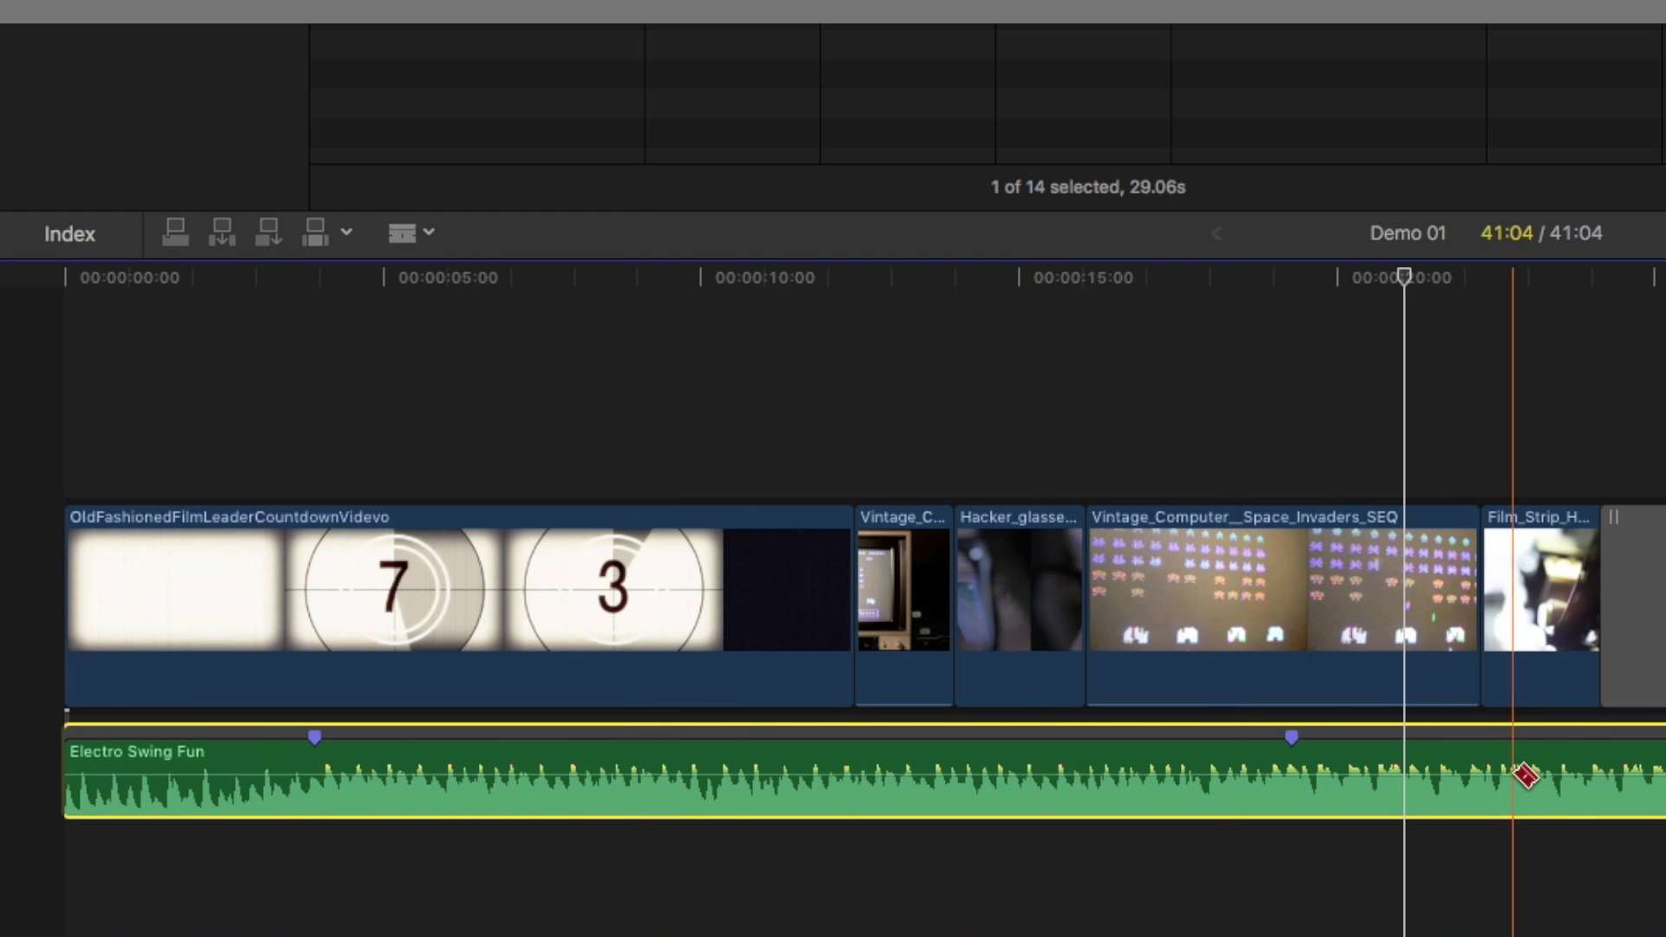
left_click(1553, 790)
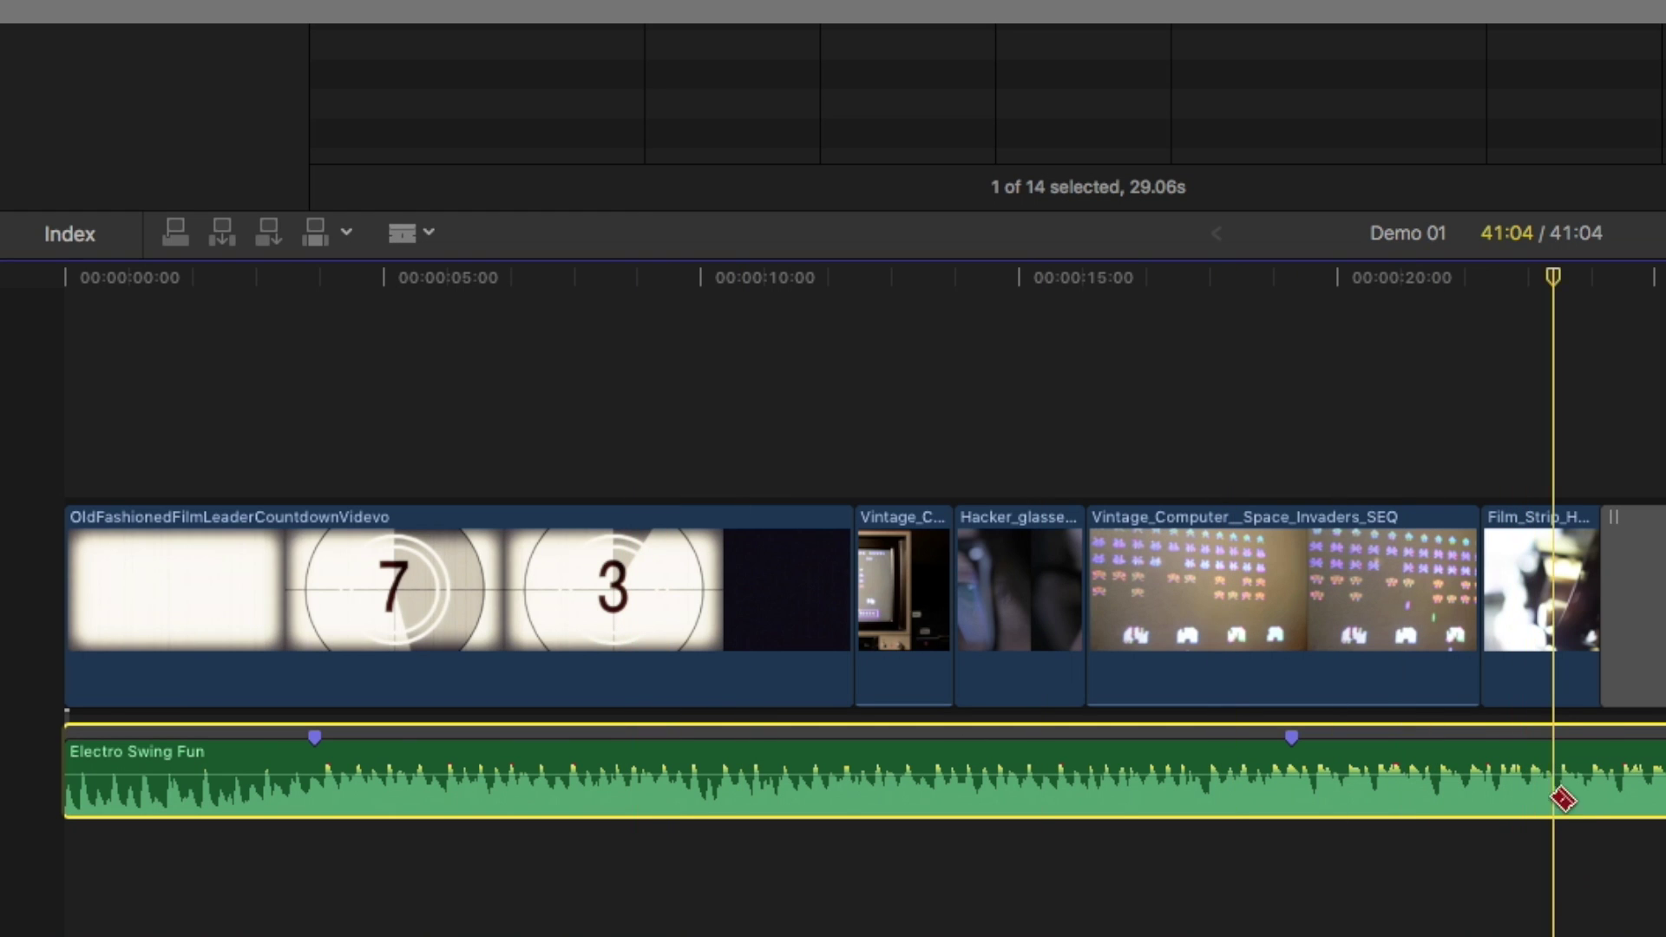
left_click(1518, 768)
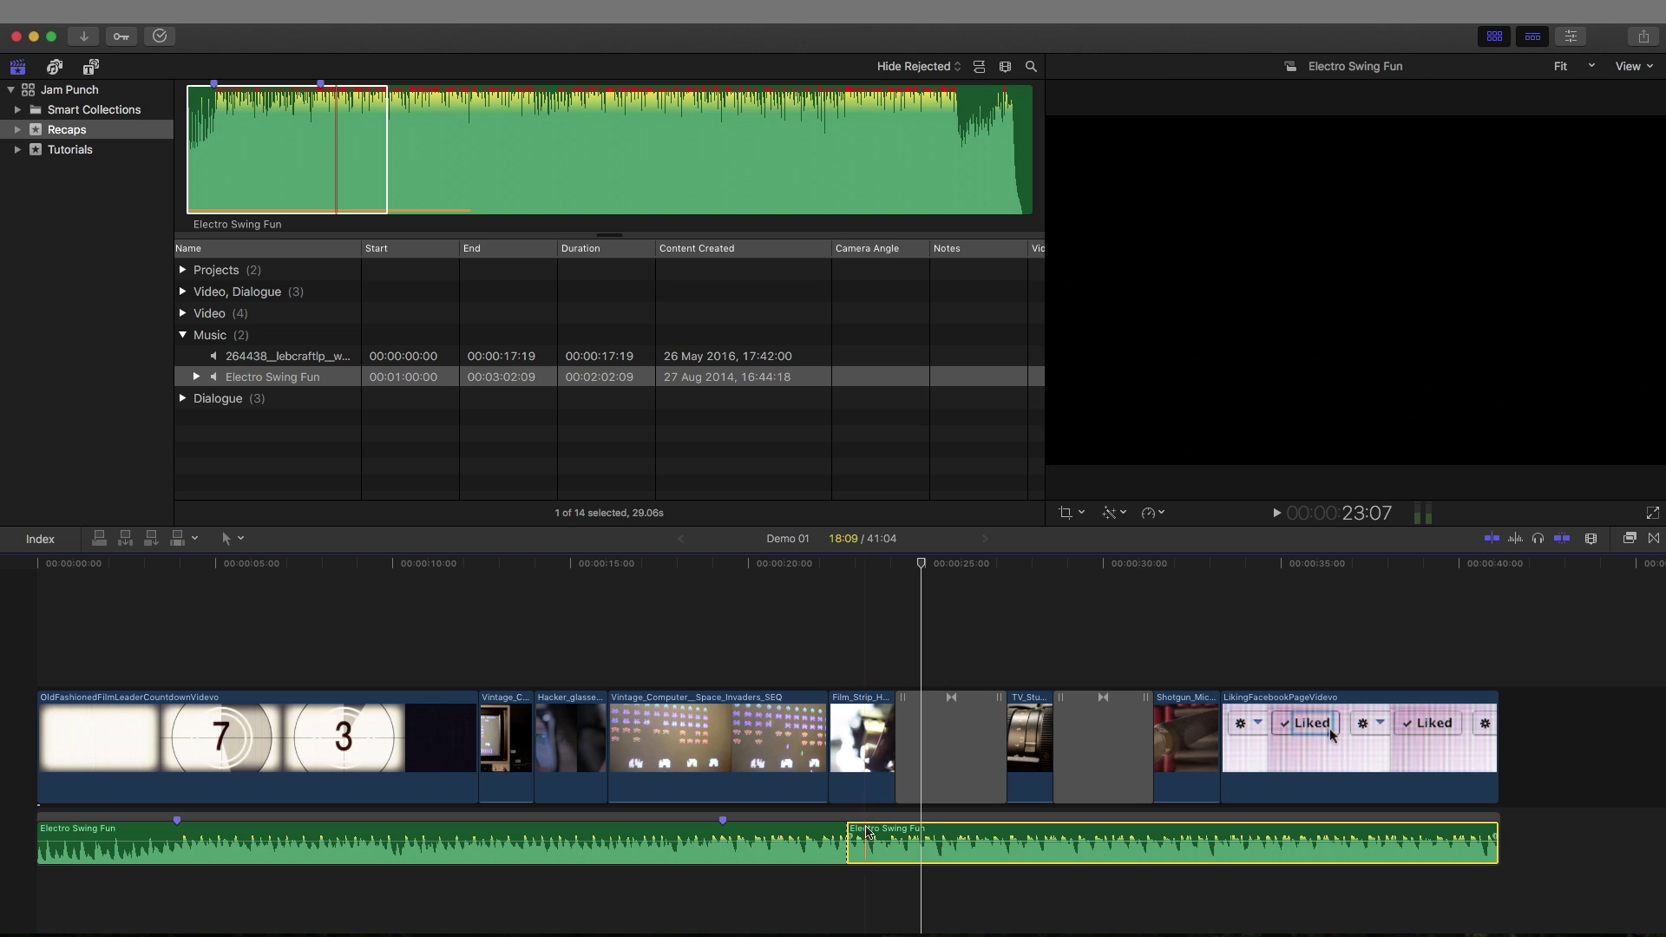
key("a")
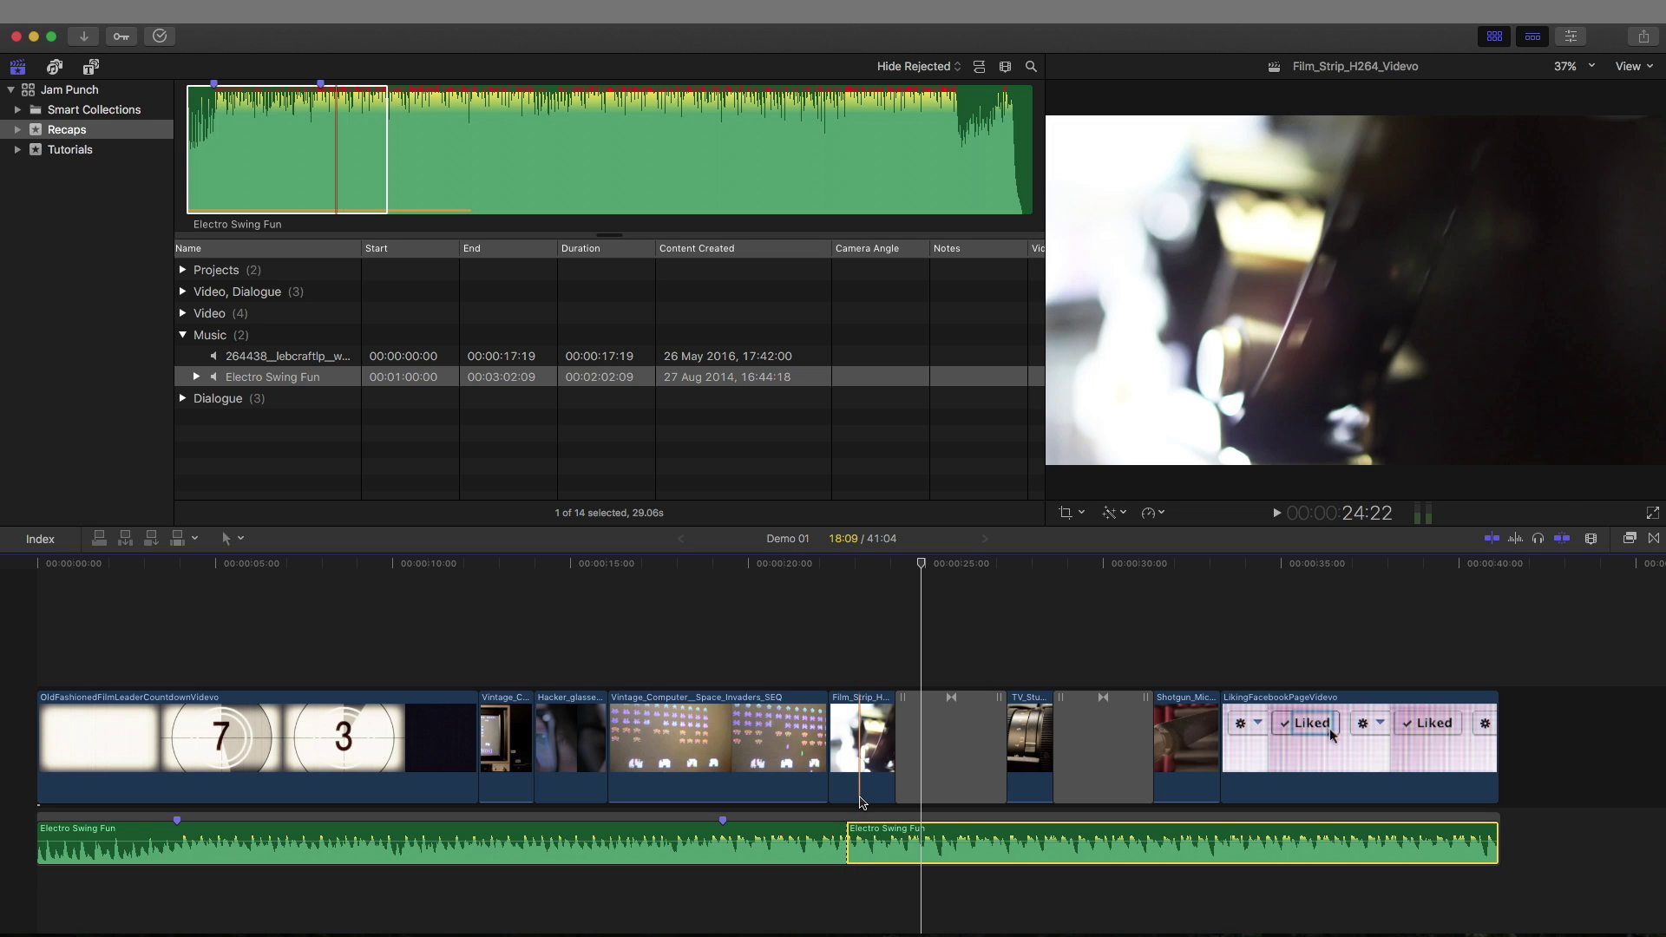
left_click(811, 826, "super")
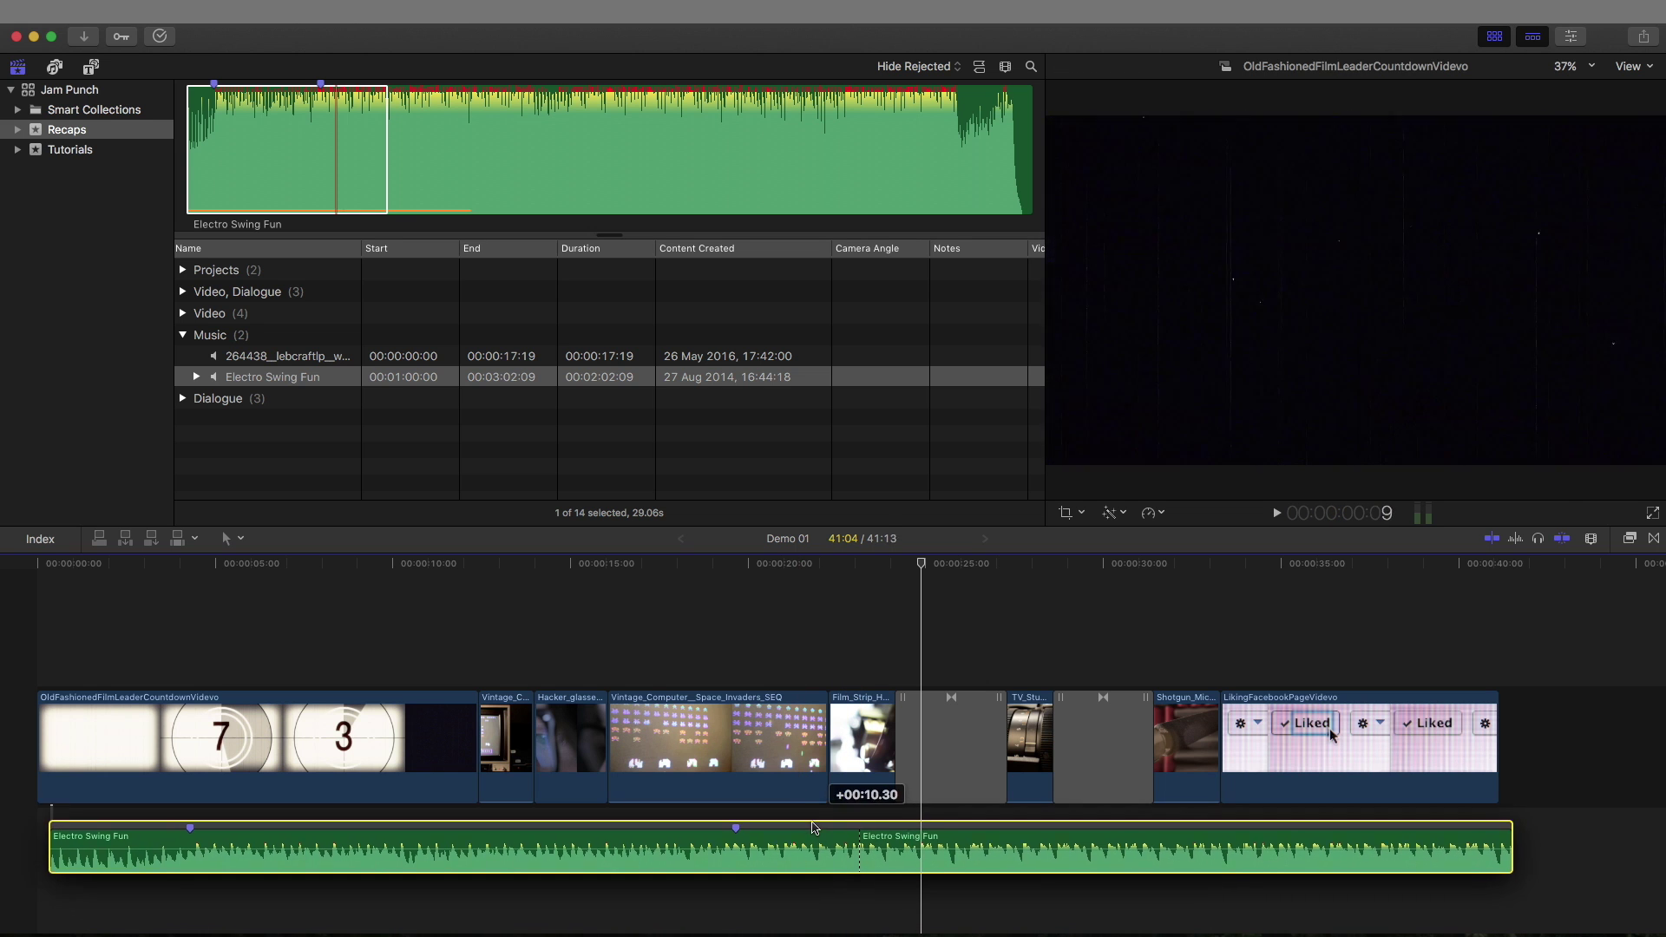
key("super+z")
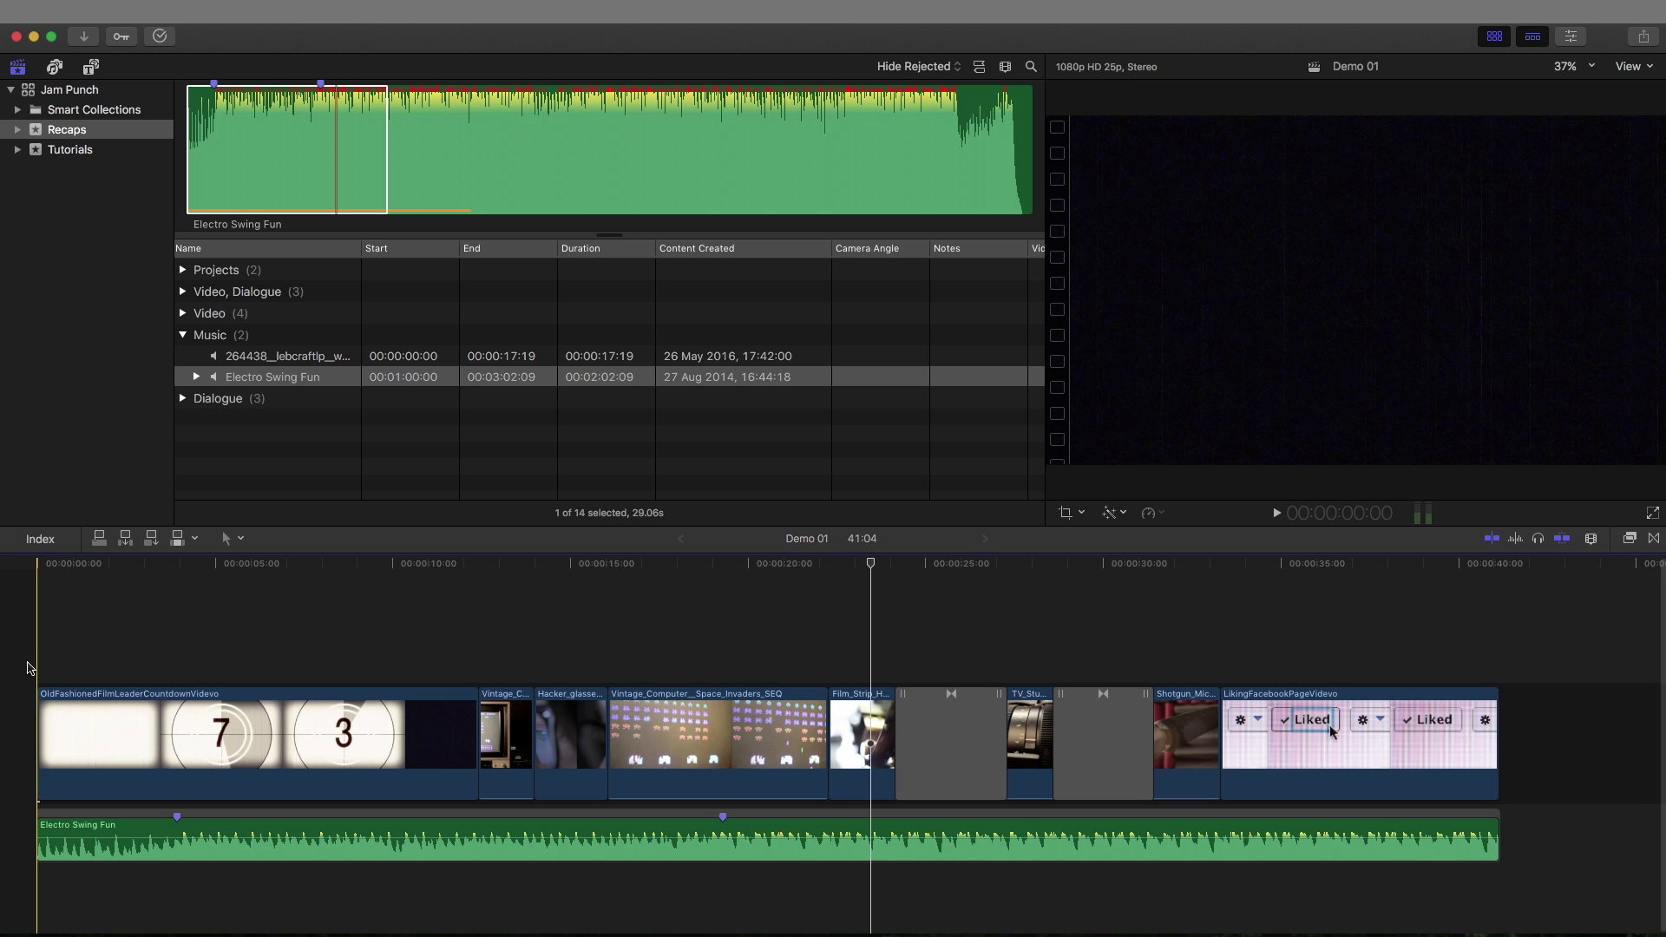
Play the project, then zoom the timeline in on the countdown's start
key("space")
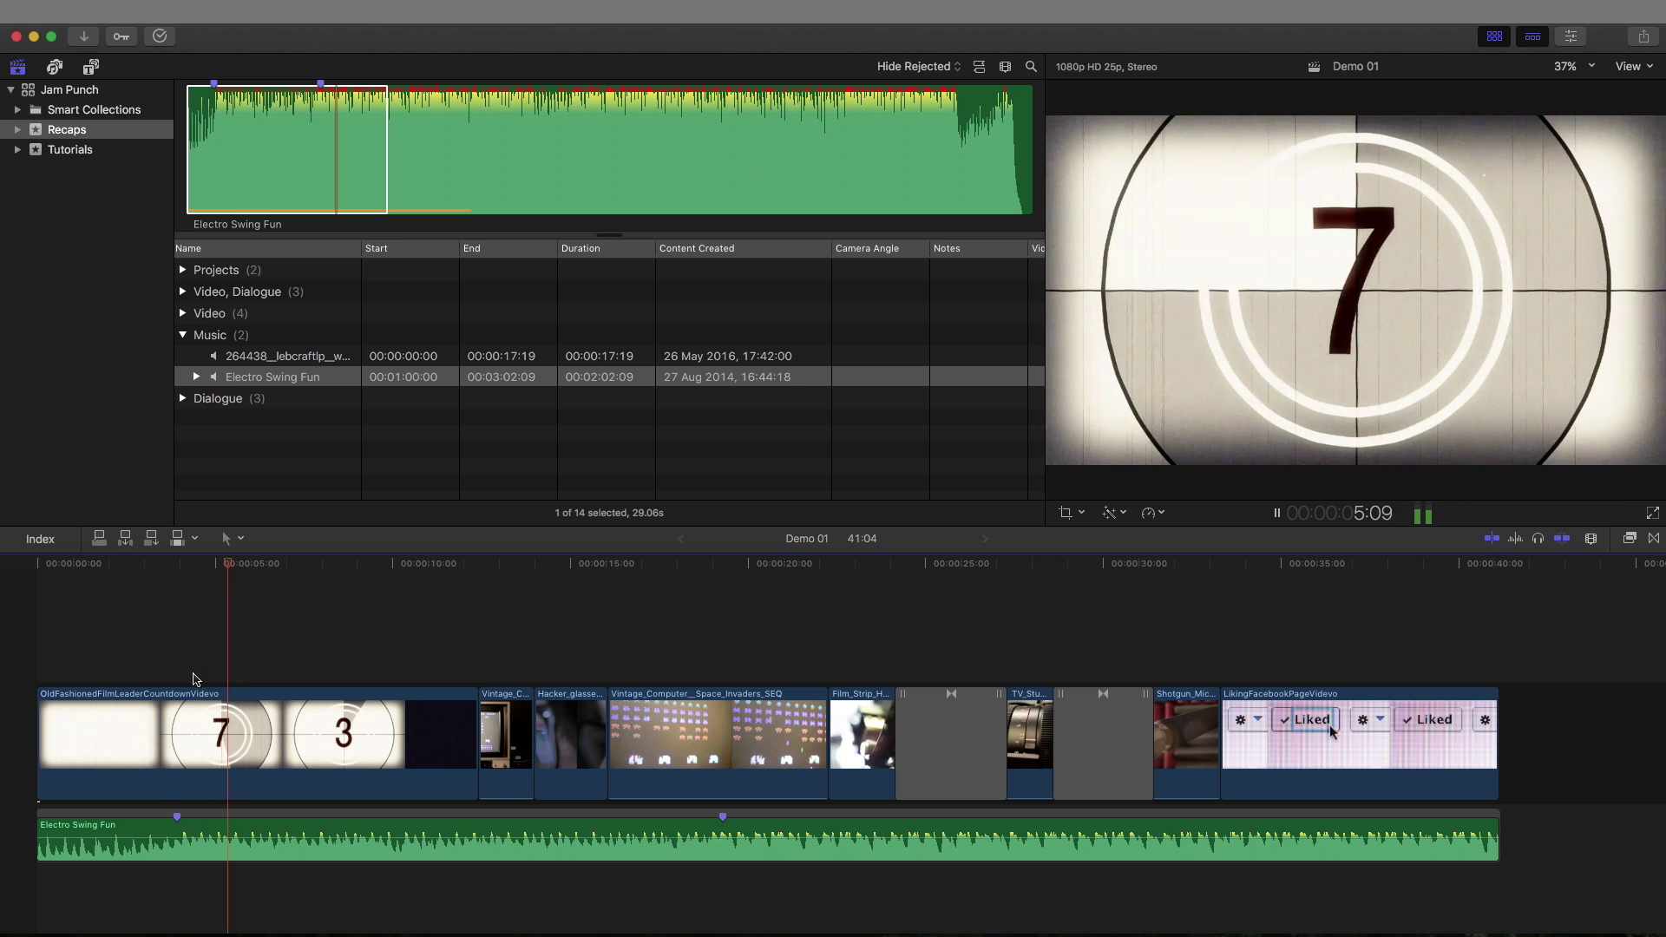
key("space")
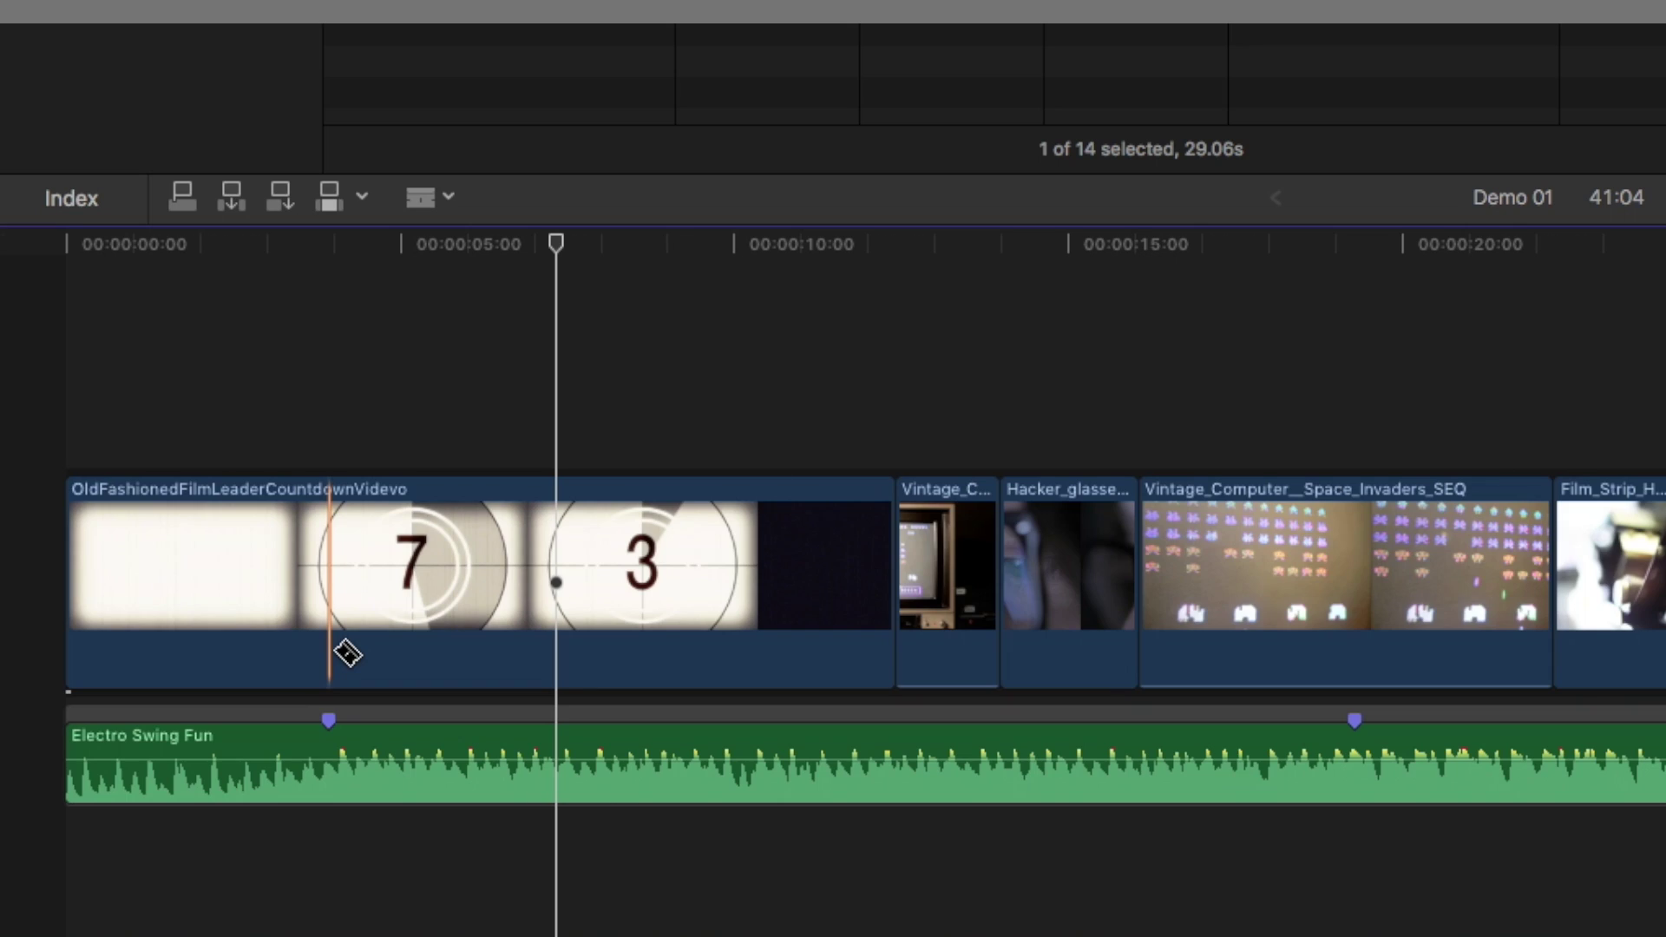
key("super+equal")
key("super+equal")
scroll(666, 479, "left", 3)
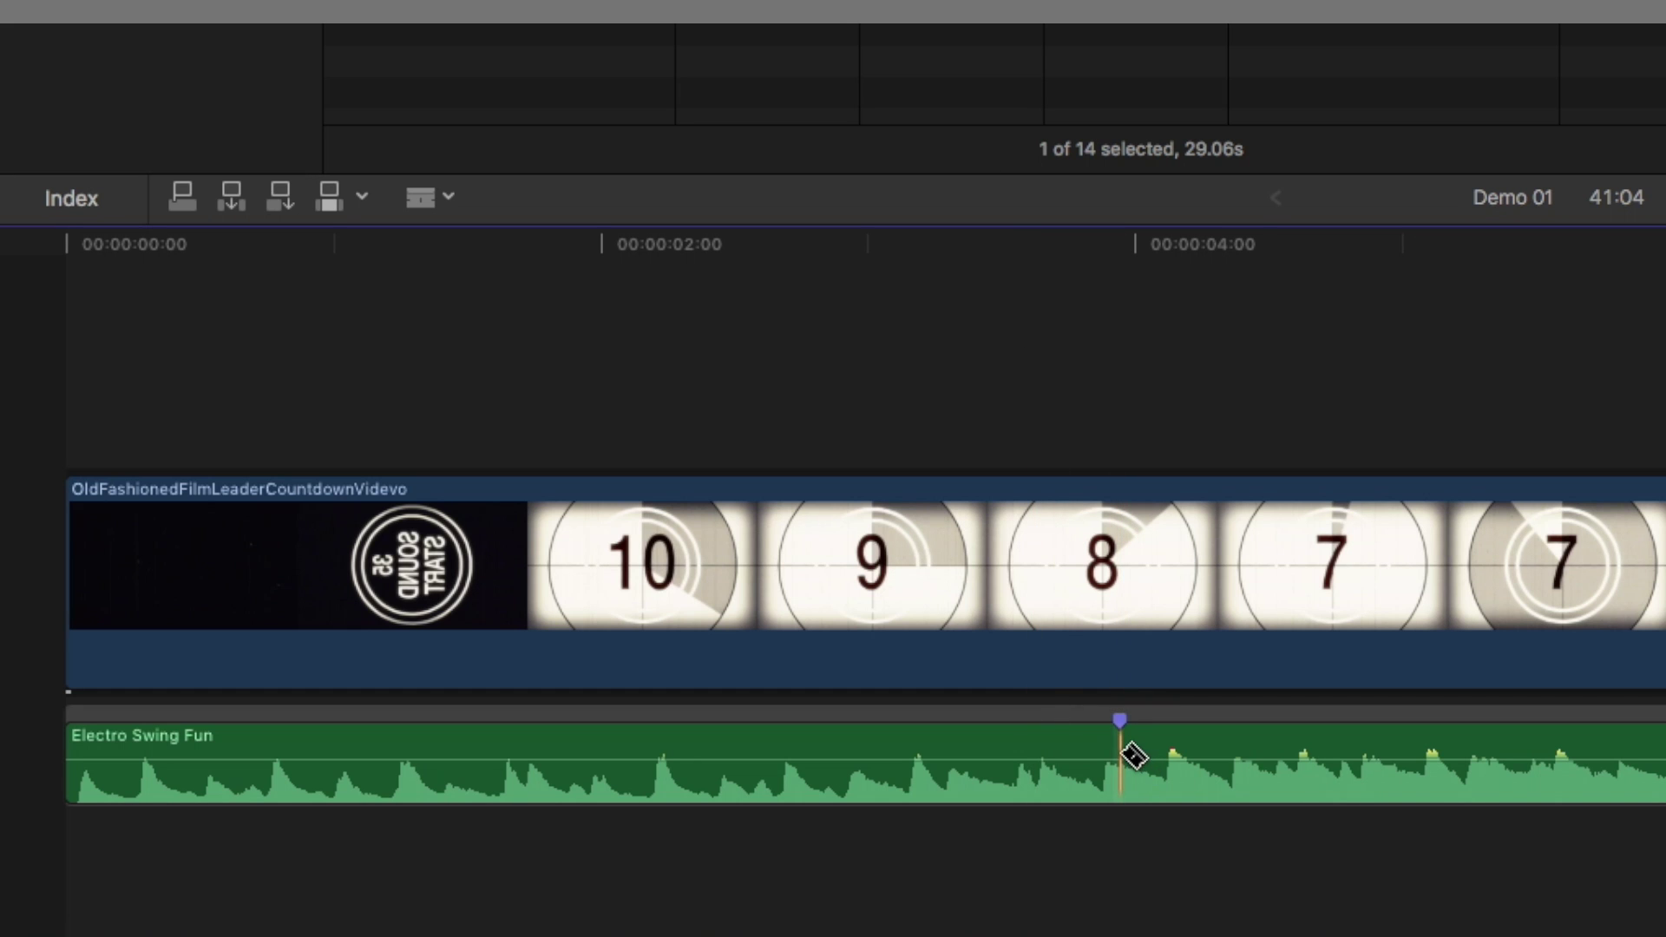
Select the first Electro Swing Fun section and Option-drag a copy directly after it
key("a")
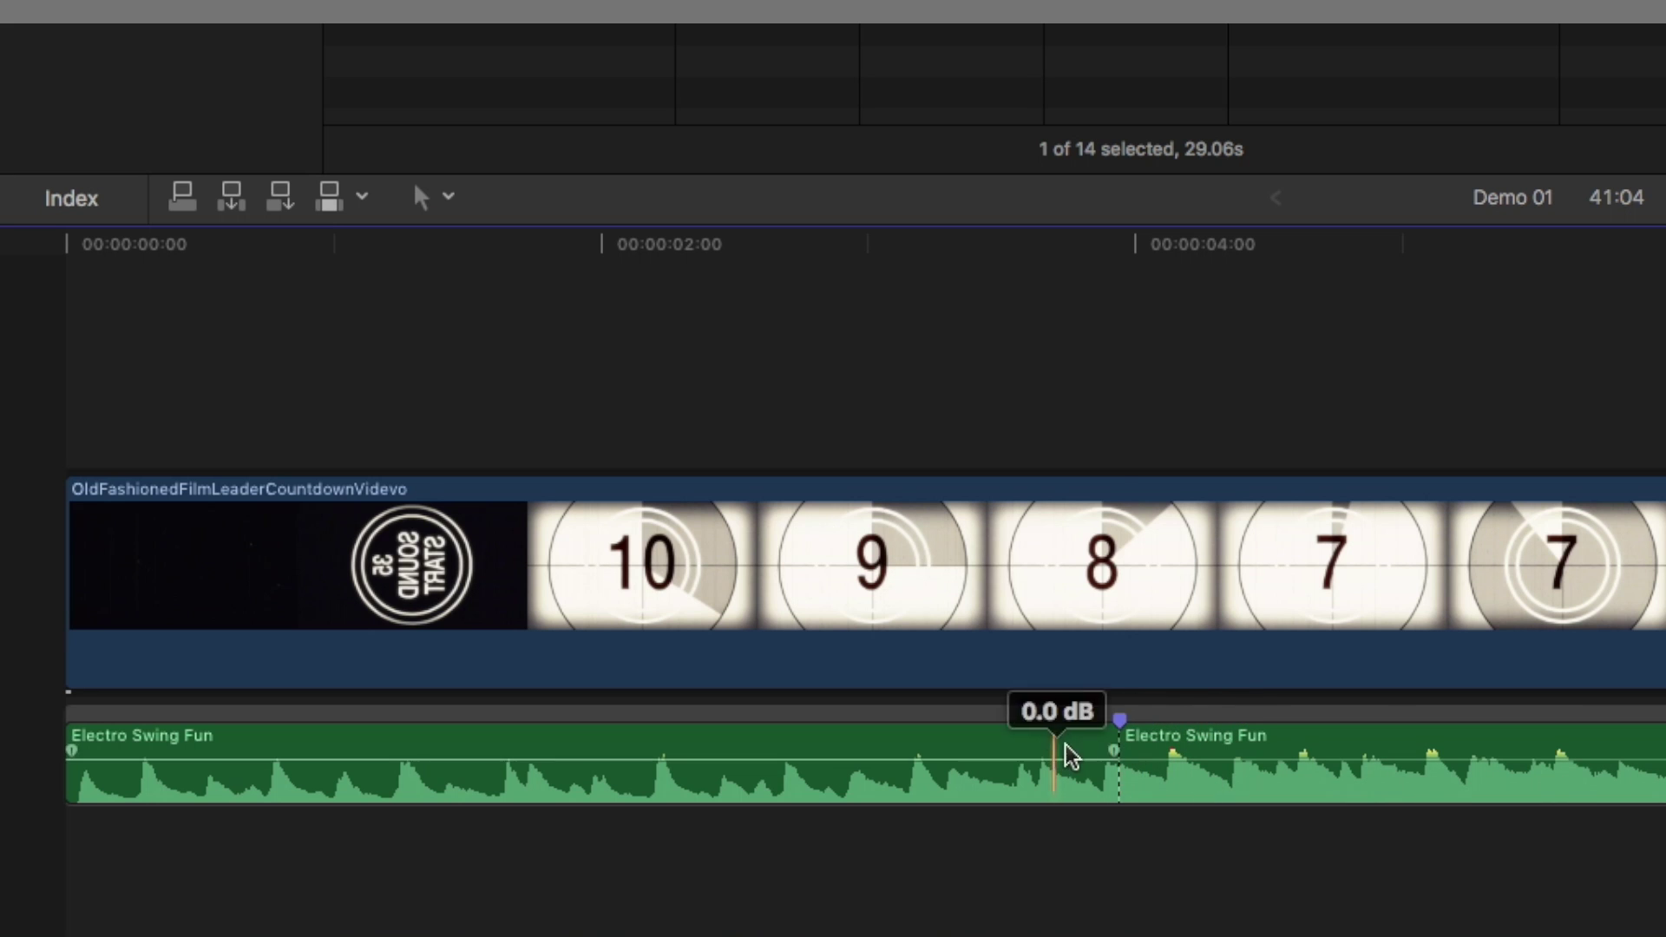
left_click(1084, 328)
left_click(742, 325)
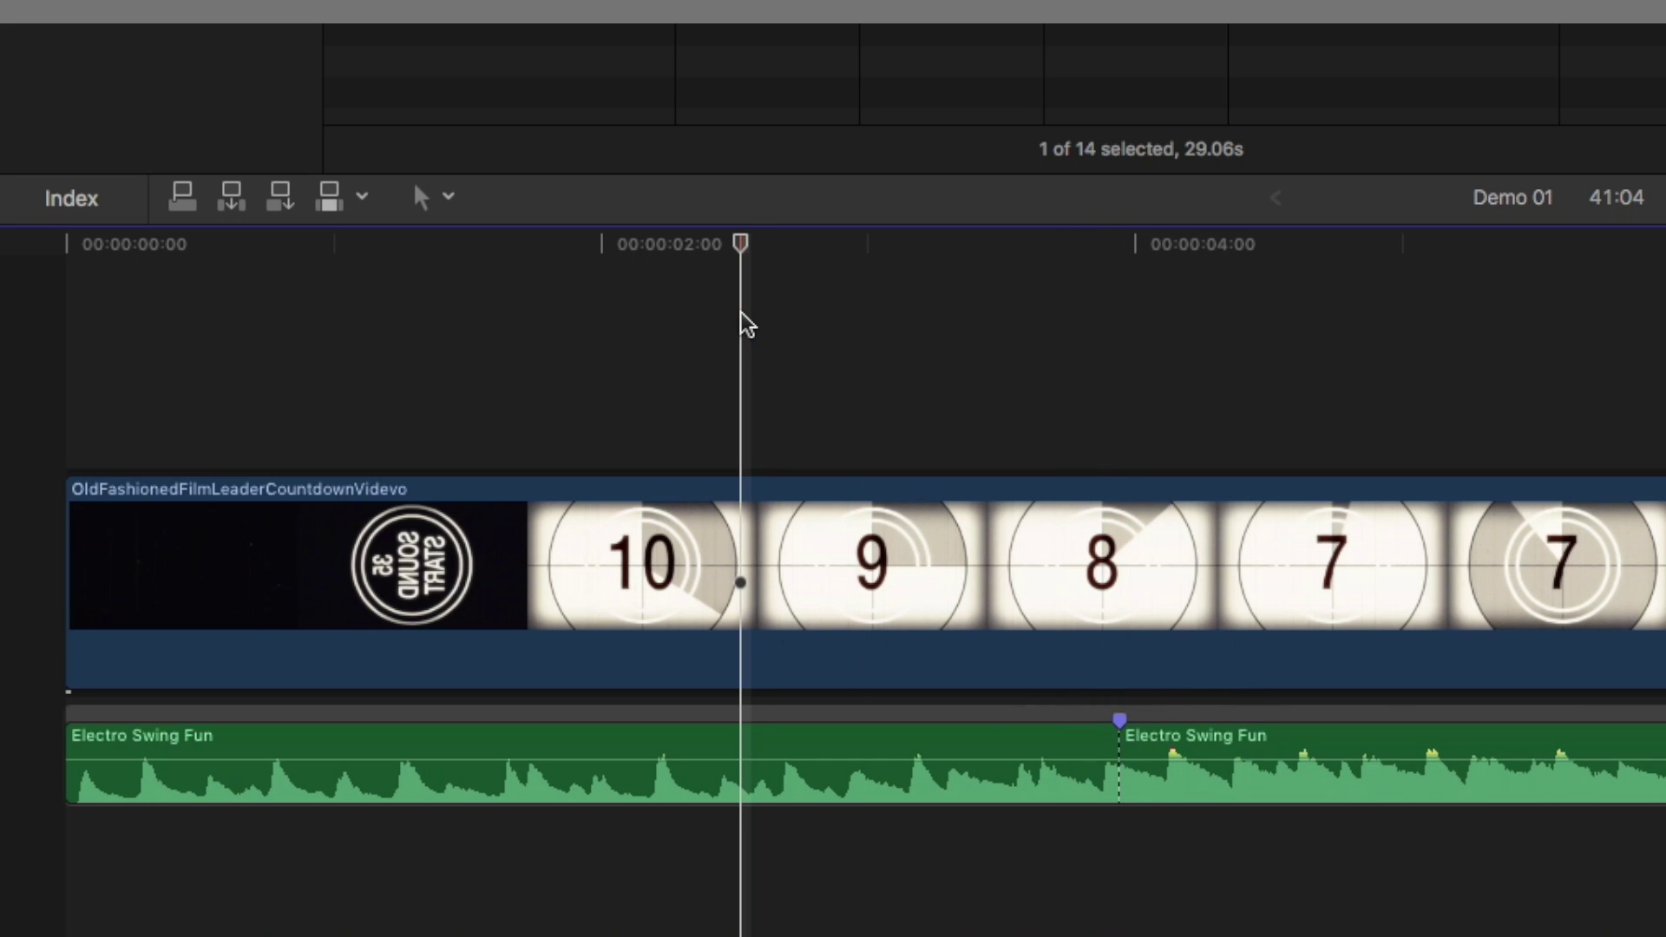
left_click(1200, 748)
left_click(1074, 747)
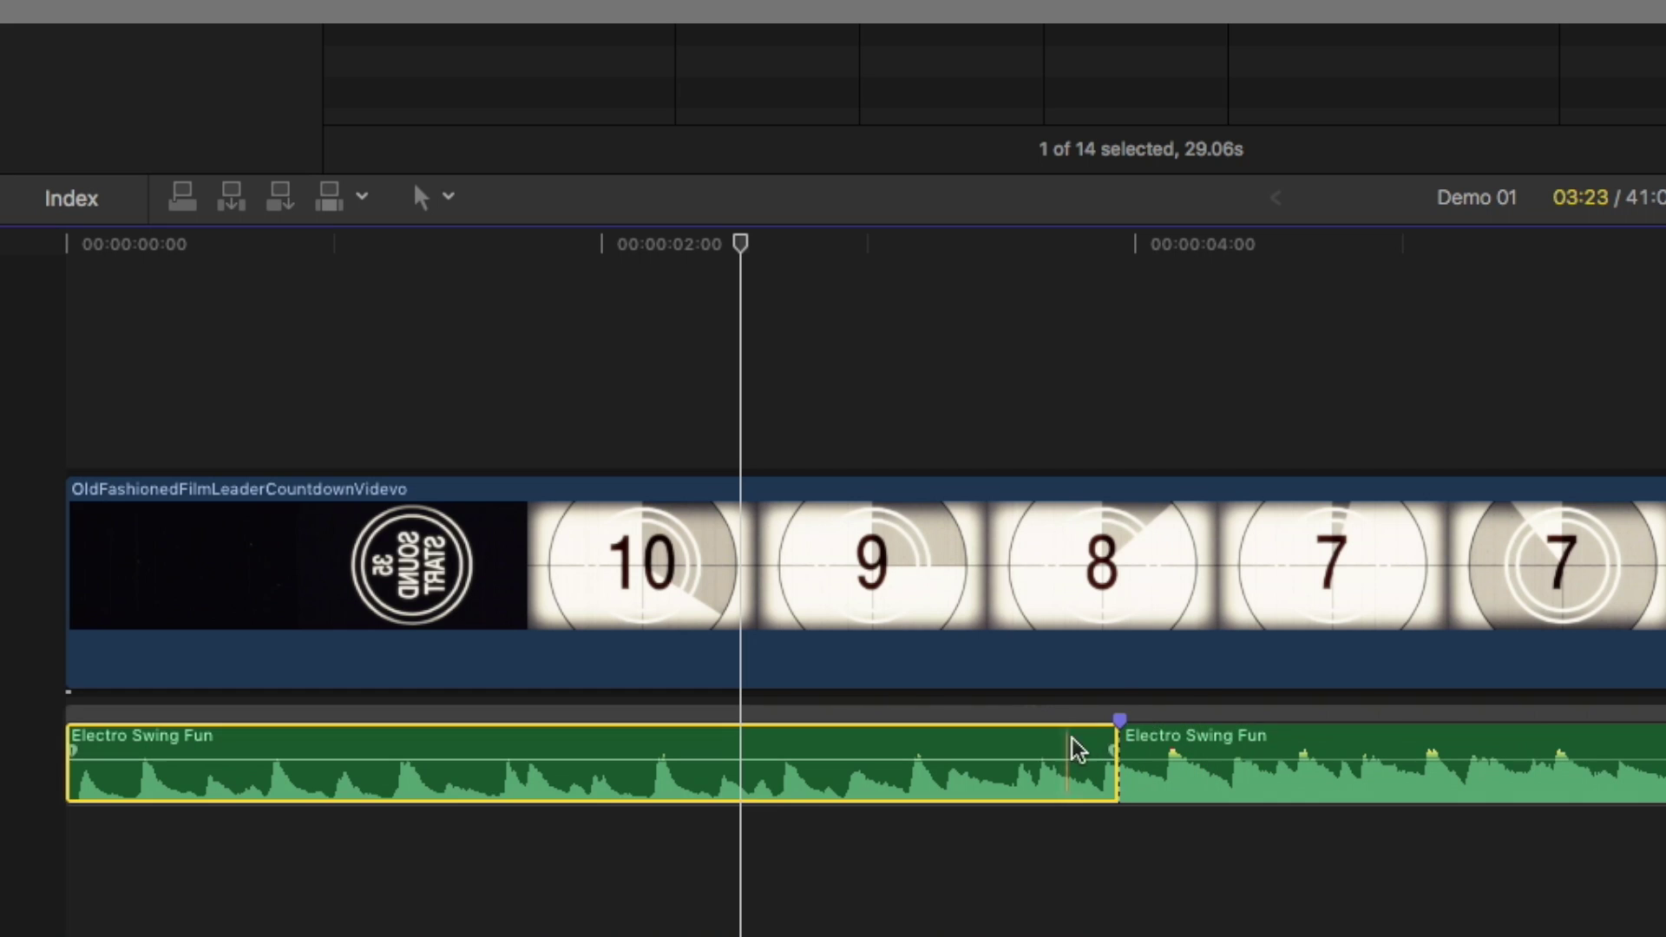
left_click(858, 321)
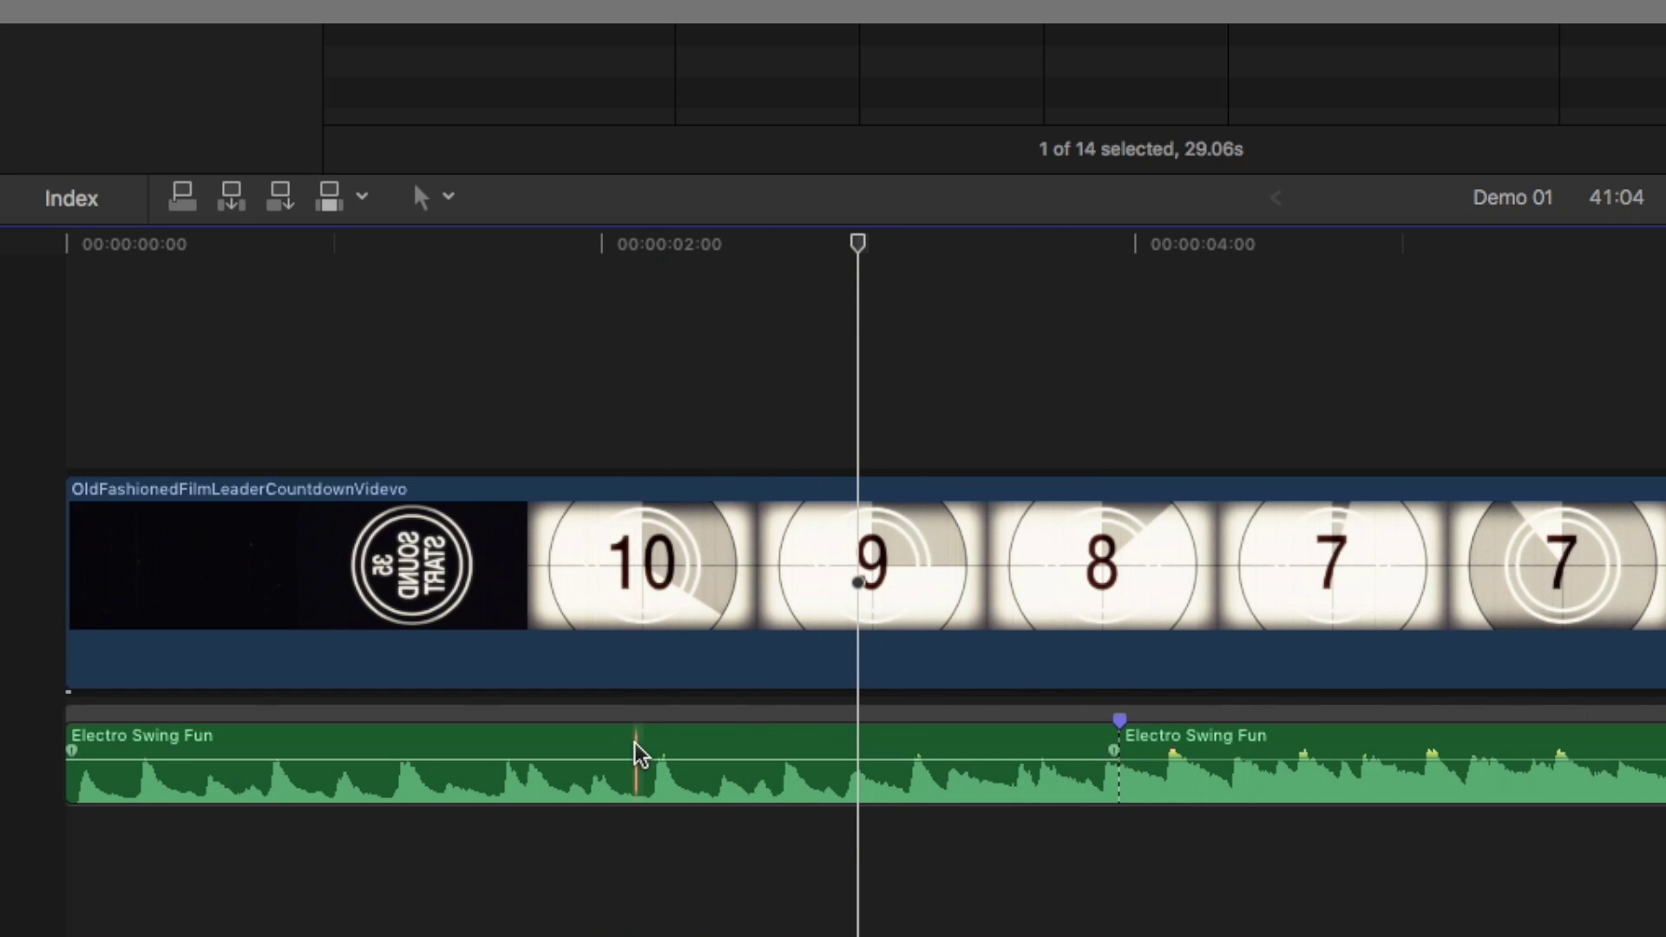
left_click(660, 748)
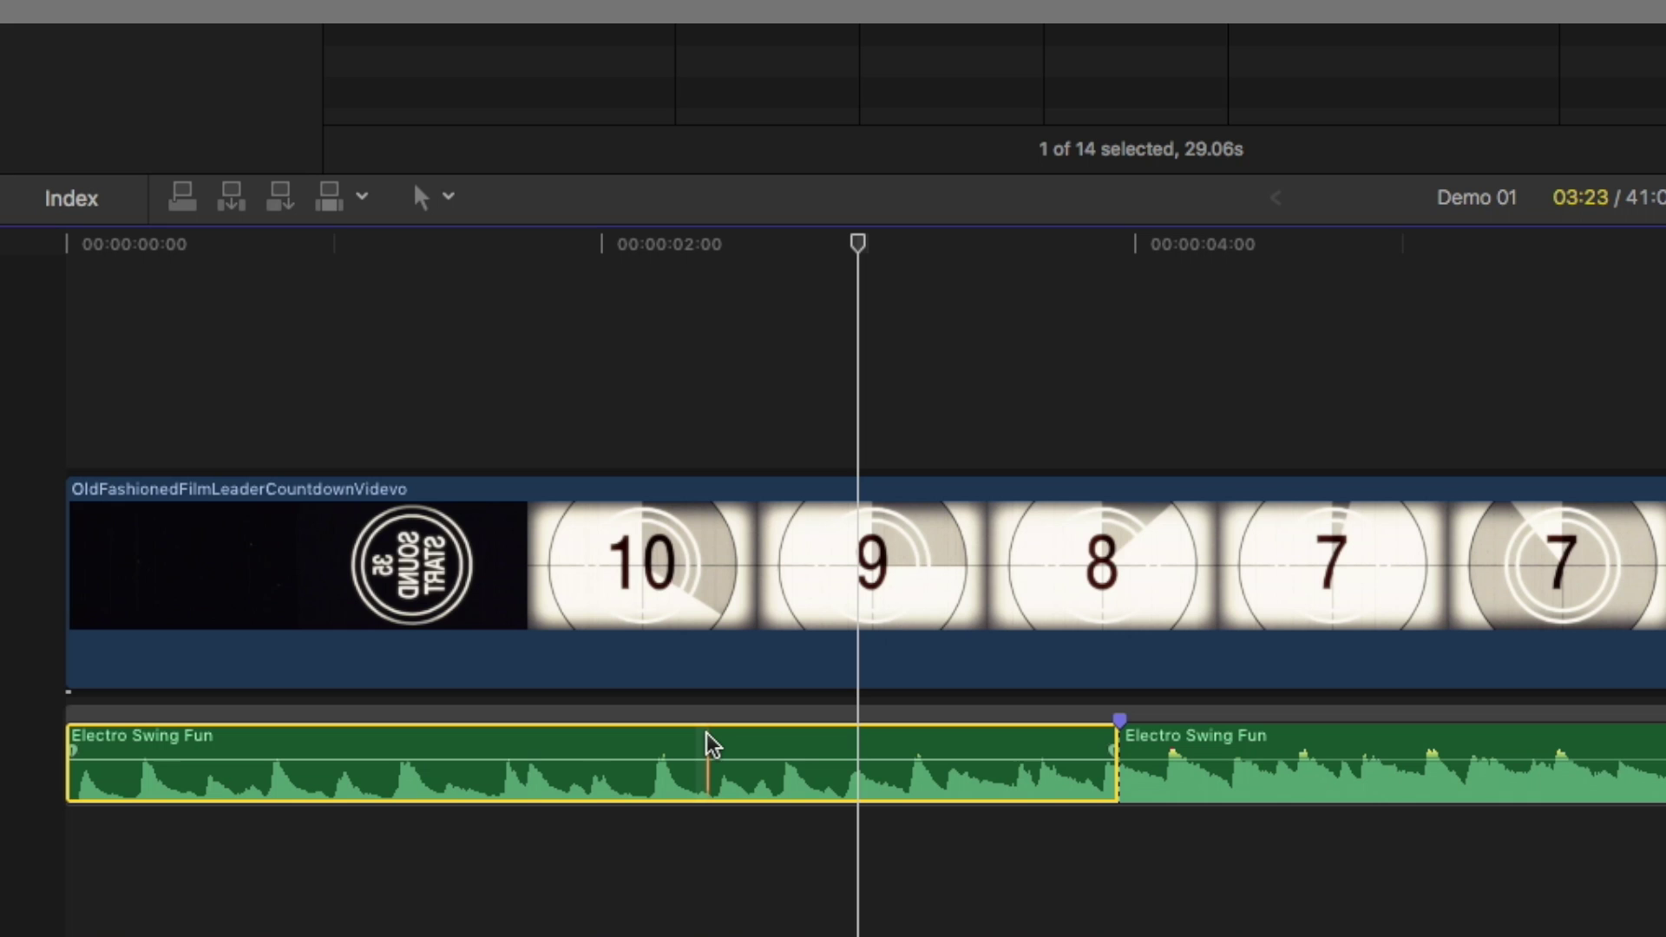
left_click_drag(694, 742, 1628, 769)
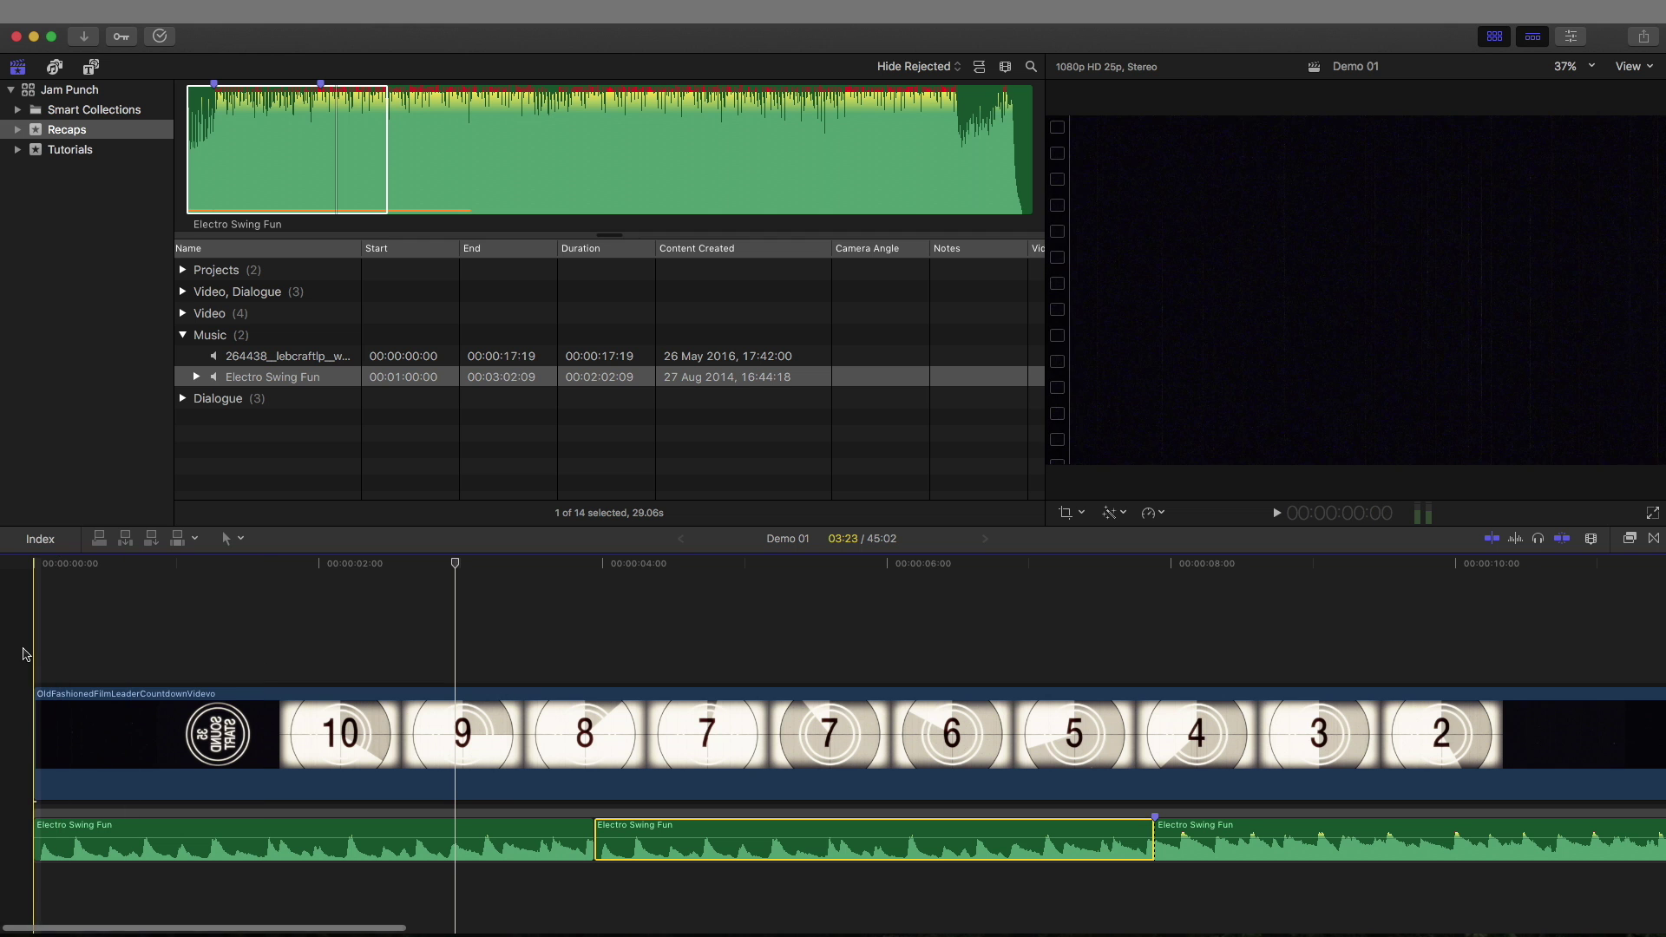
Nudge the join between the music sections earlier and replay the countdown to hear it
key("space")
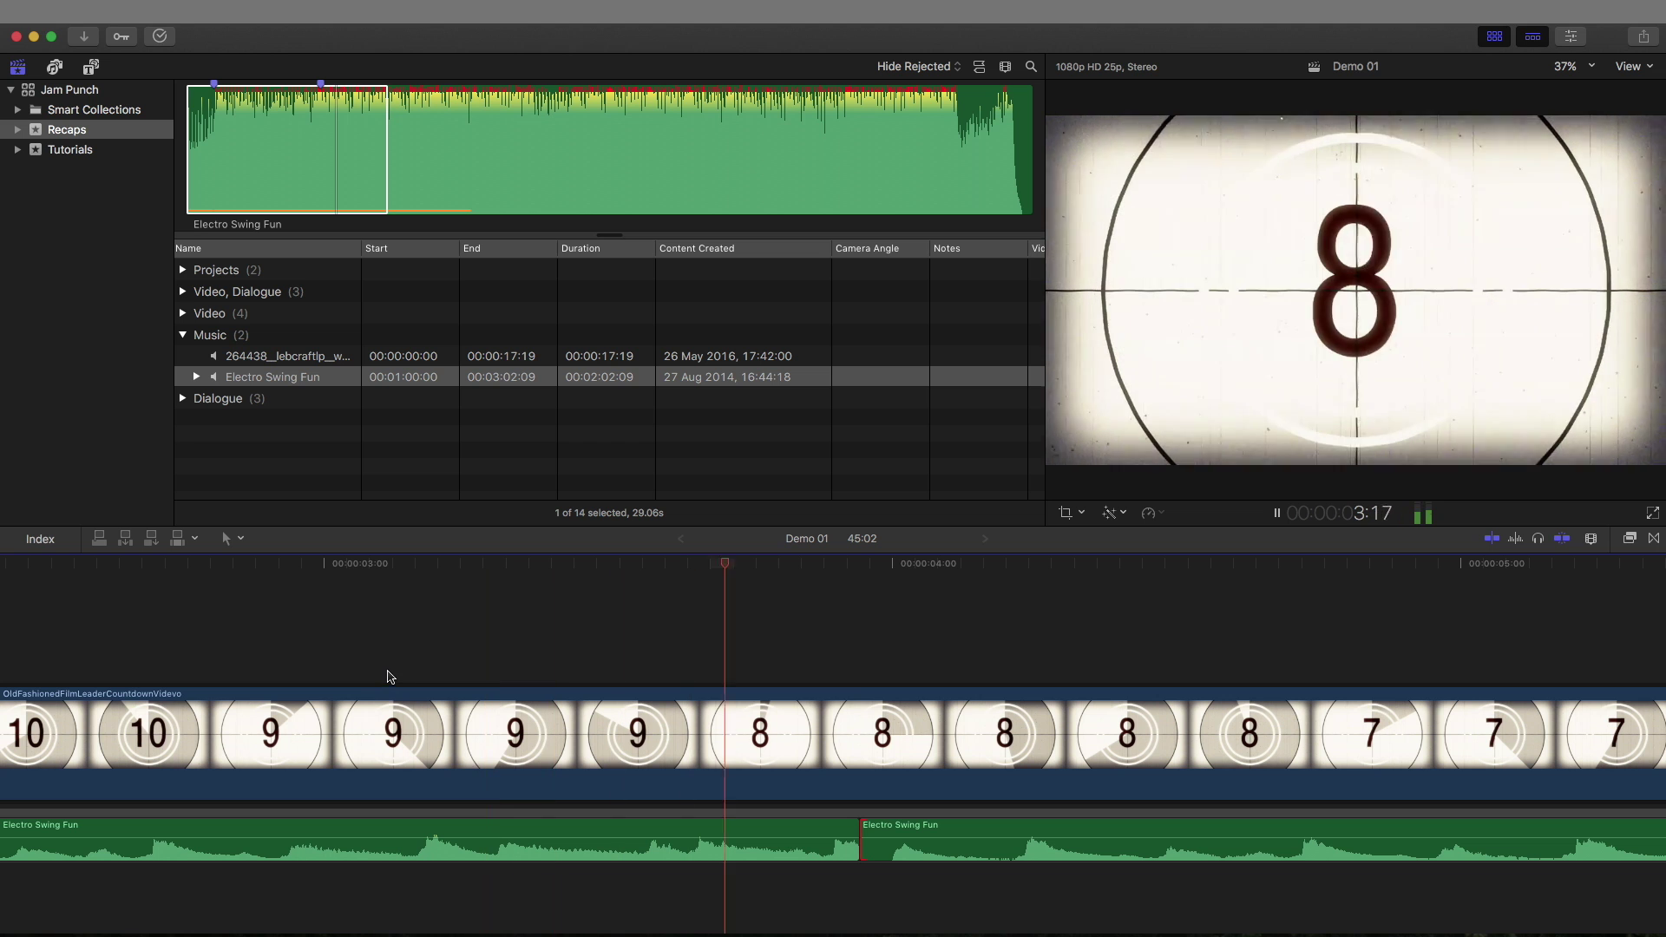
key("space")
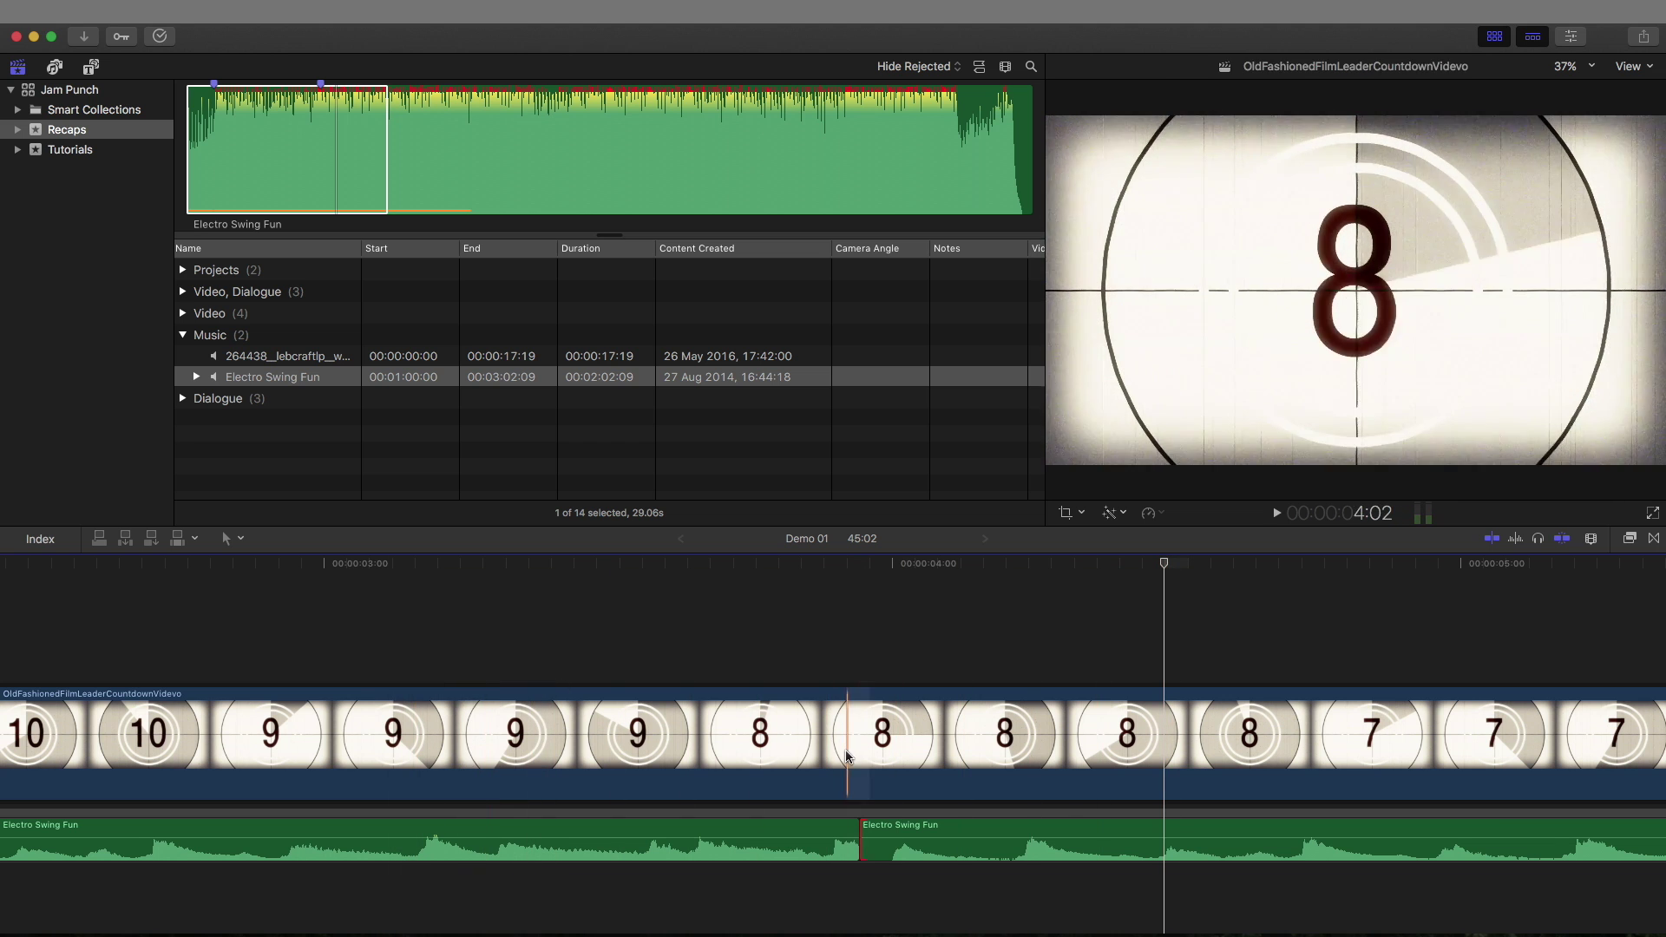
left_click(881, 807)
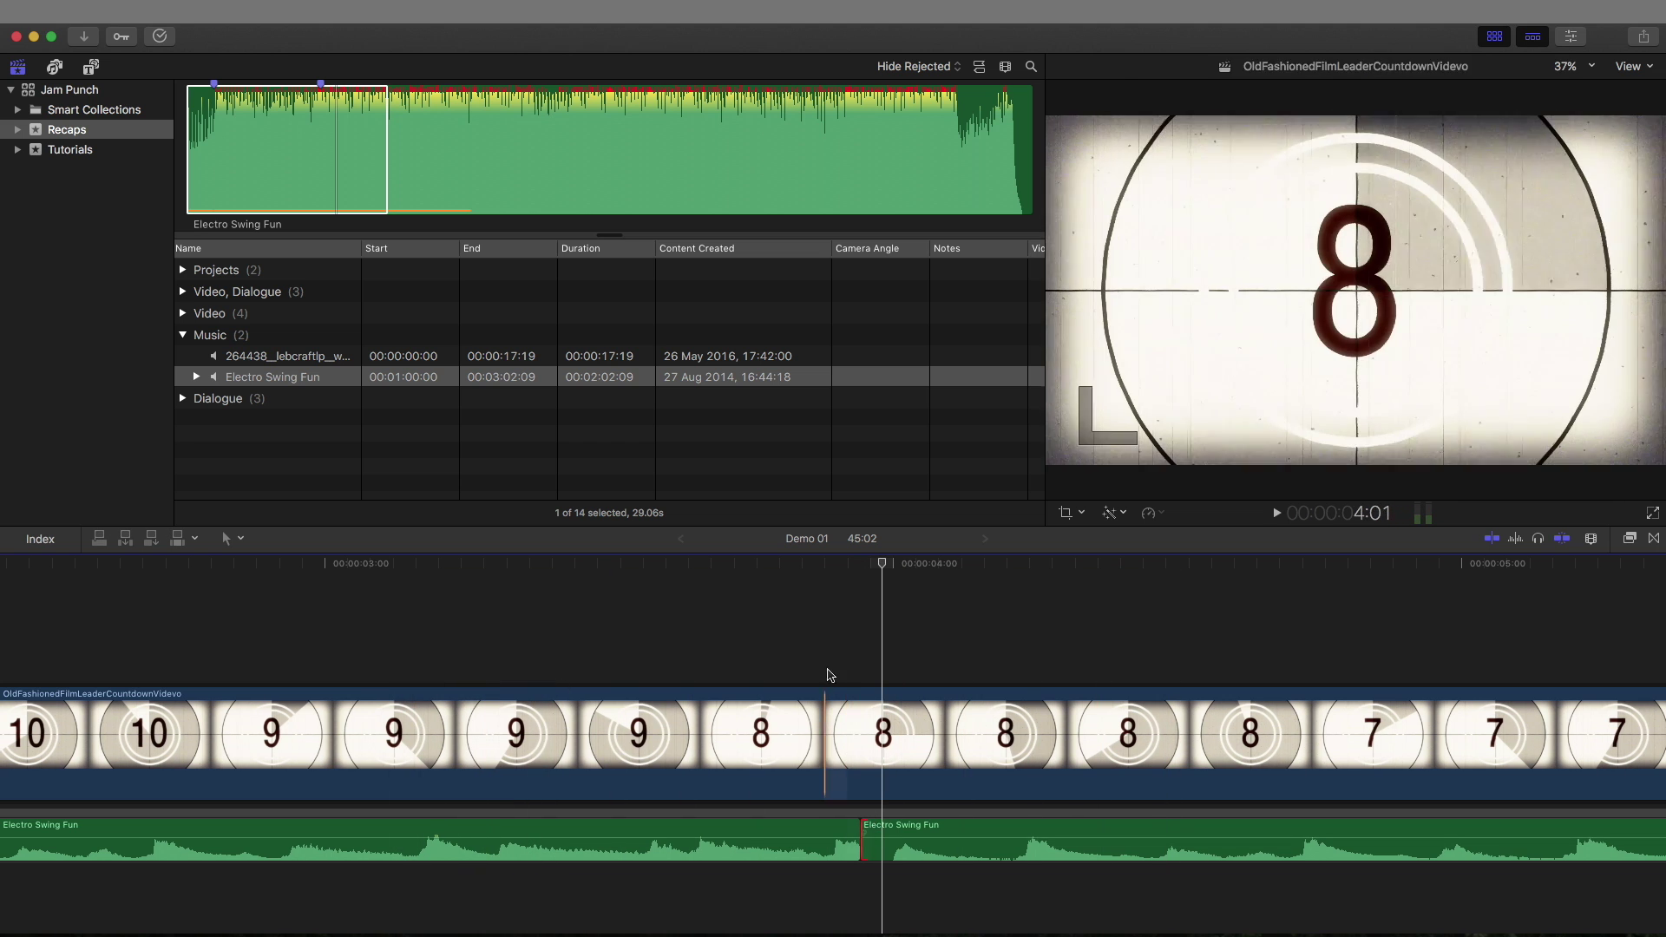
key("comma")
key("comma")
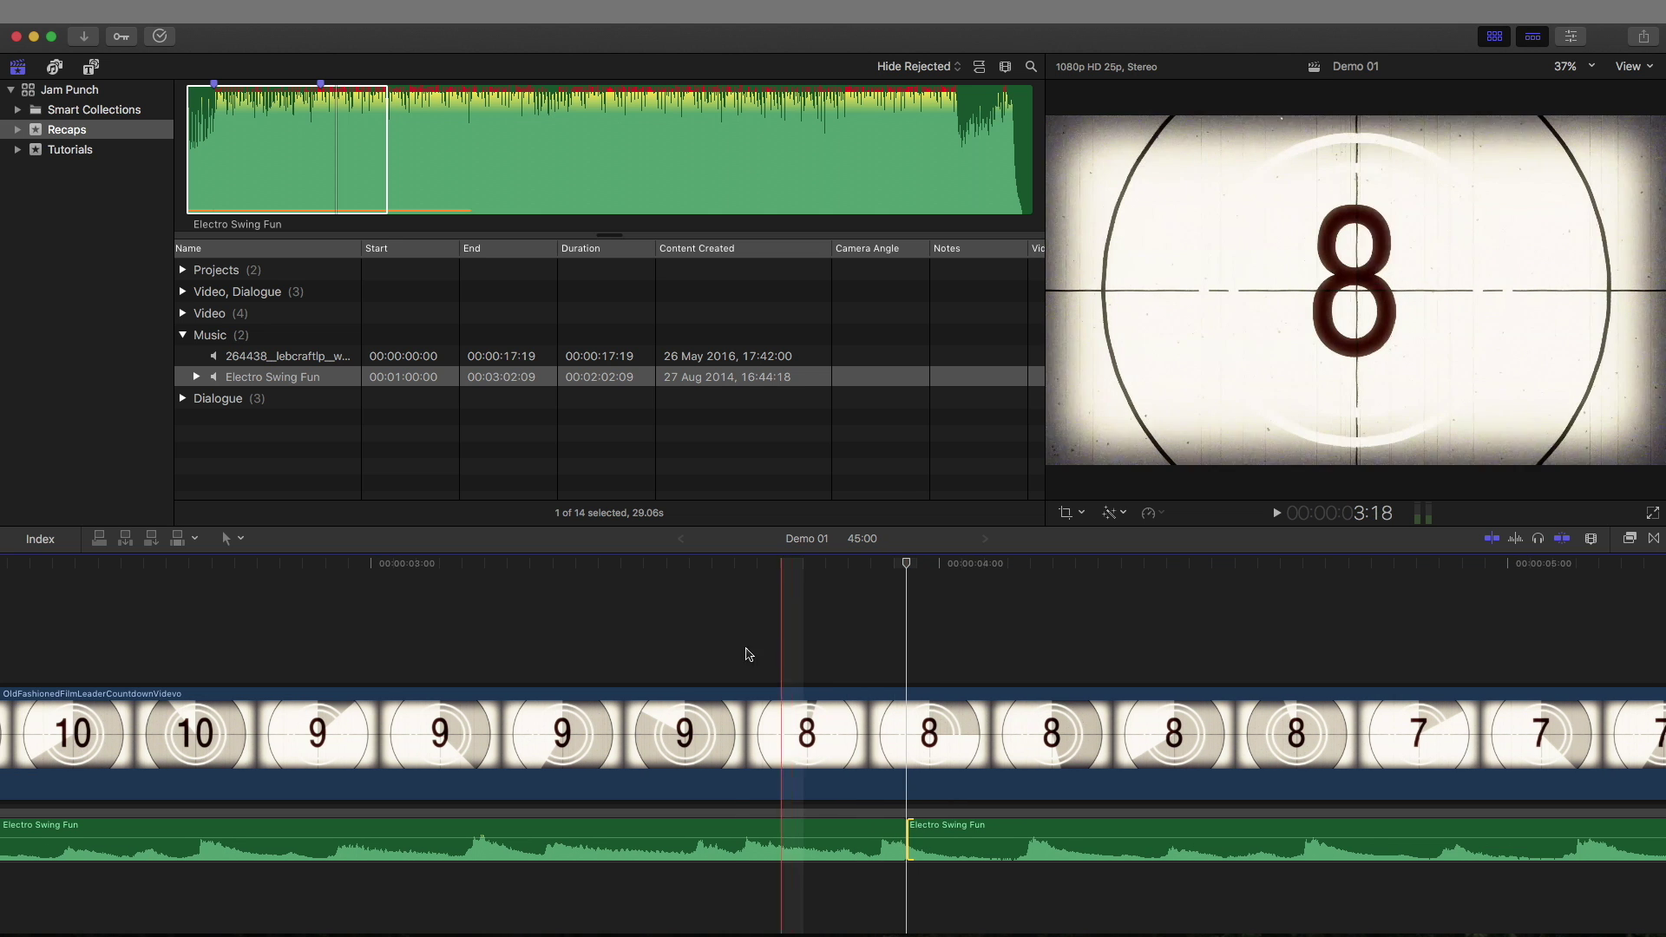
key("space")
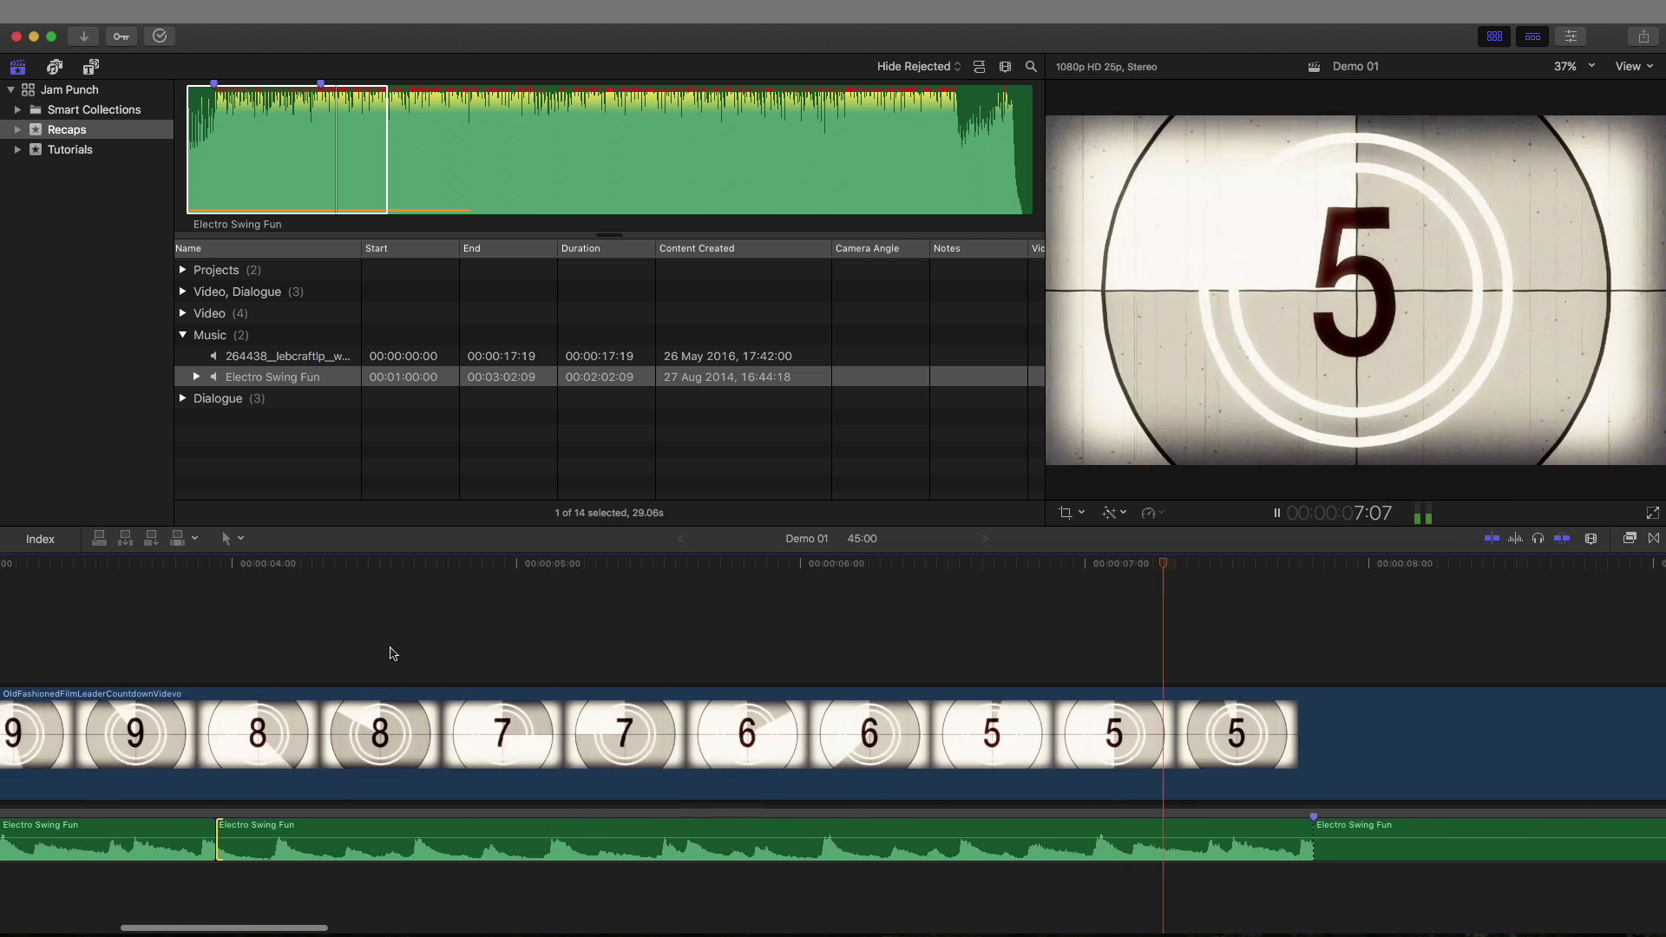
scroll(395, 653, "left", 10)
key("space")
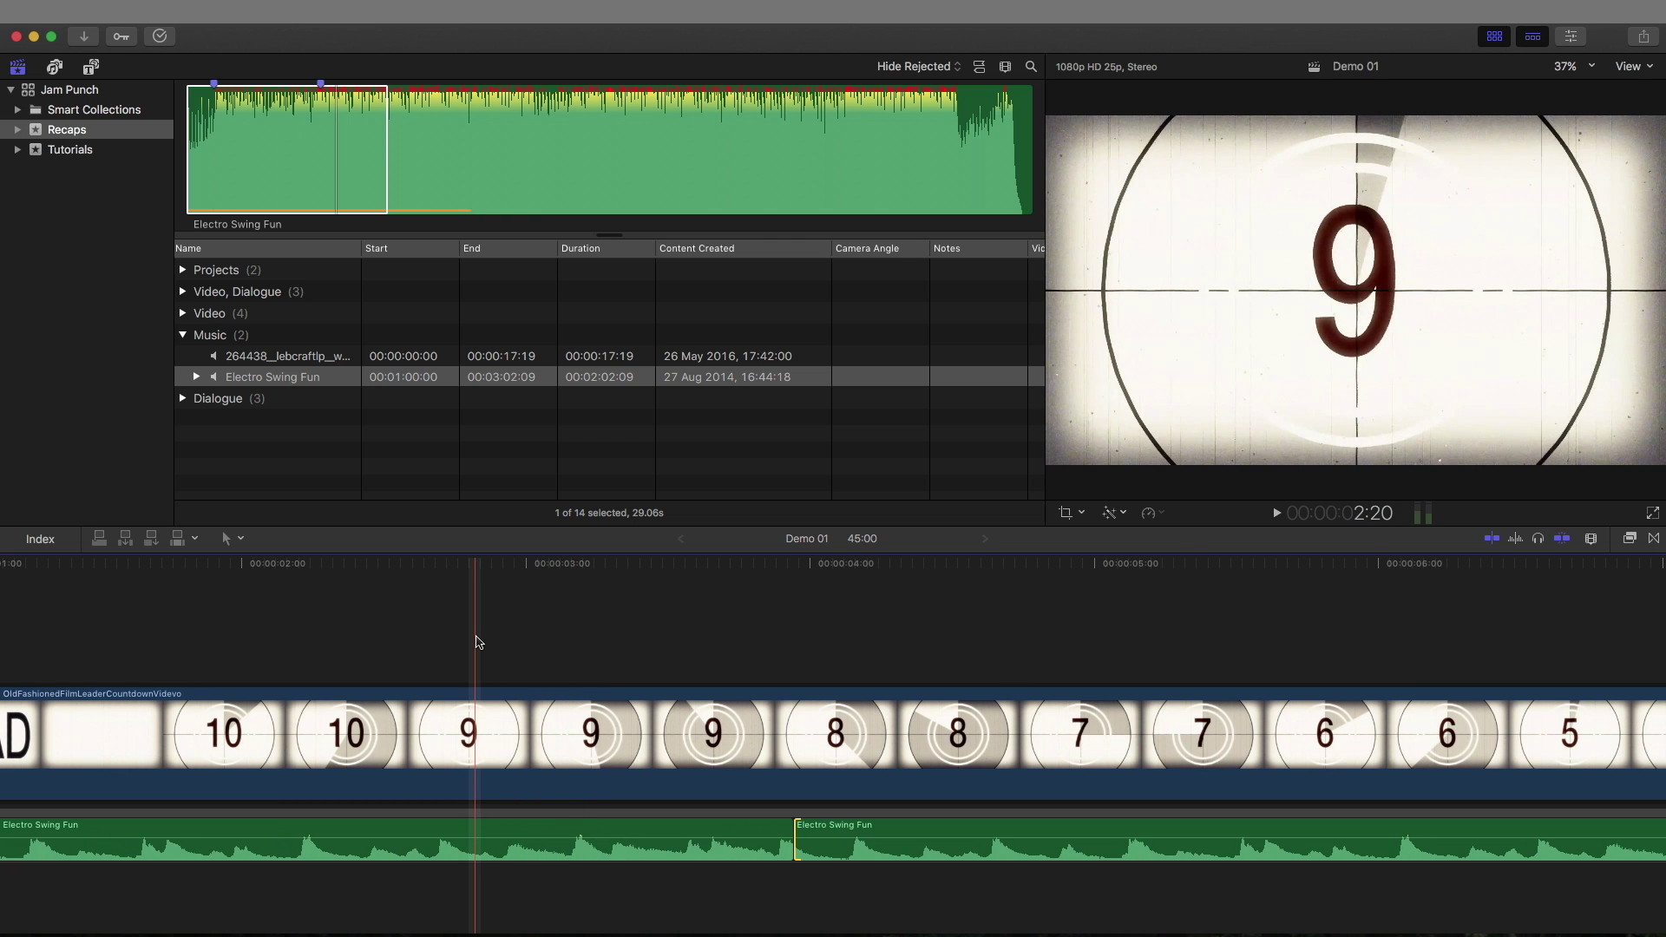
key("space")
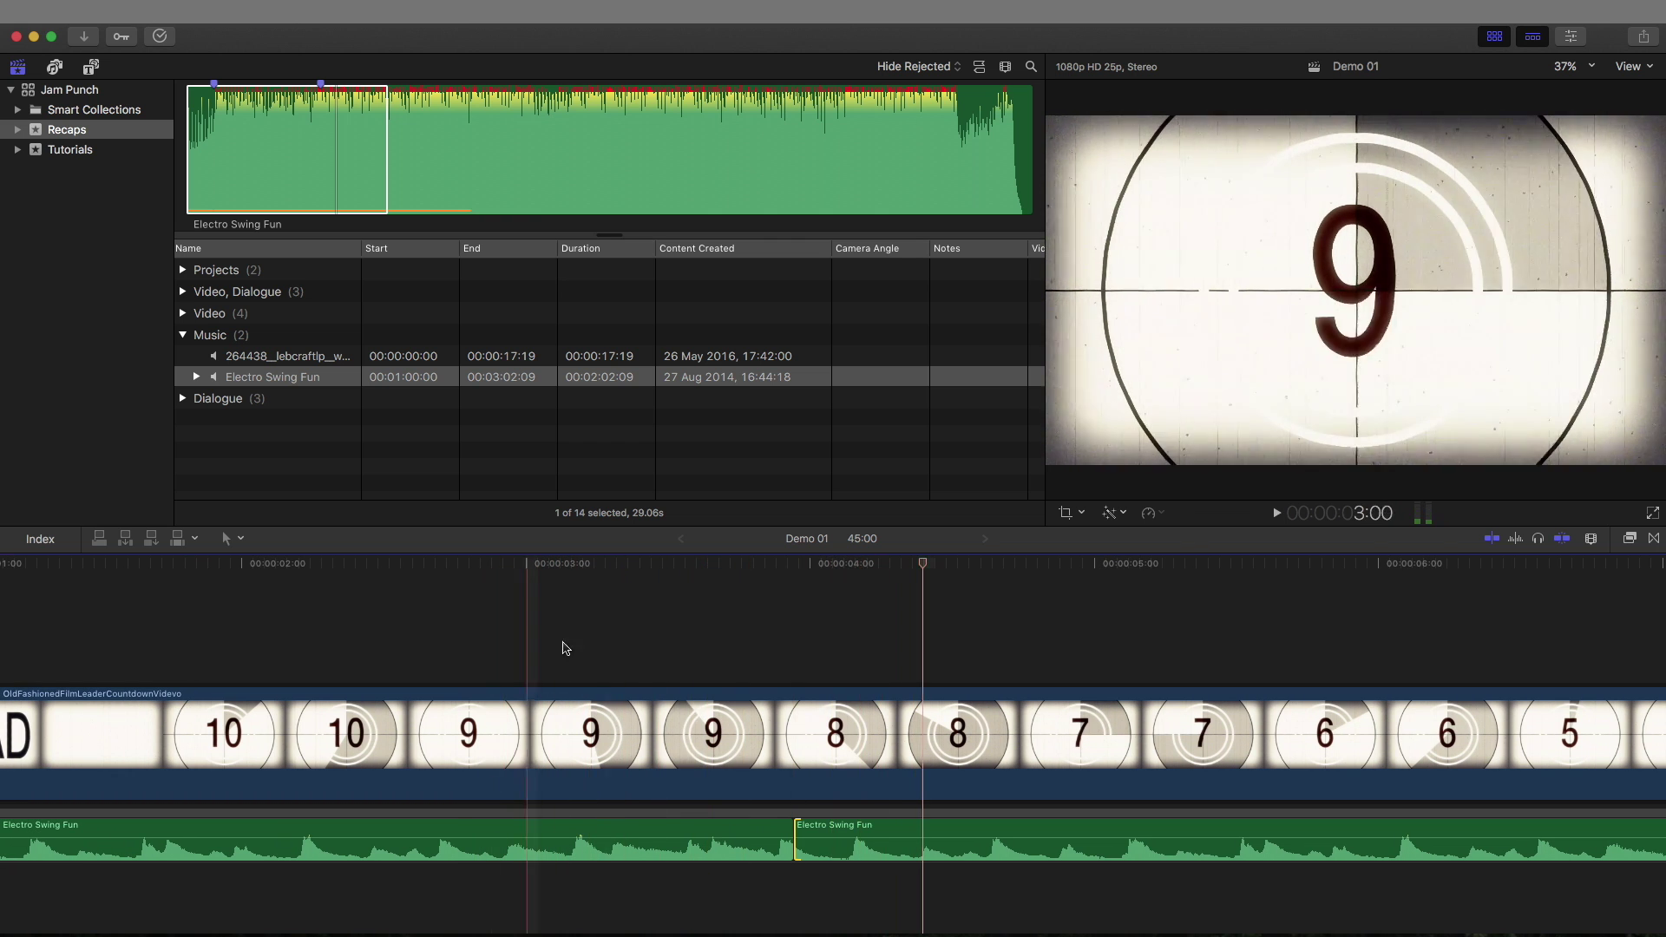
key("super+equal")
scroll(720, 651, "right", 3)
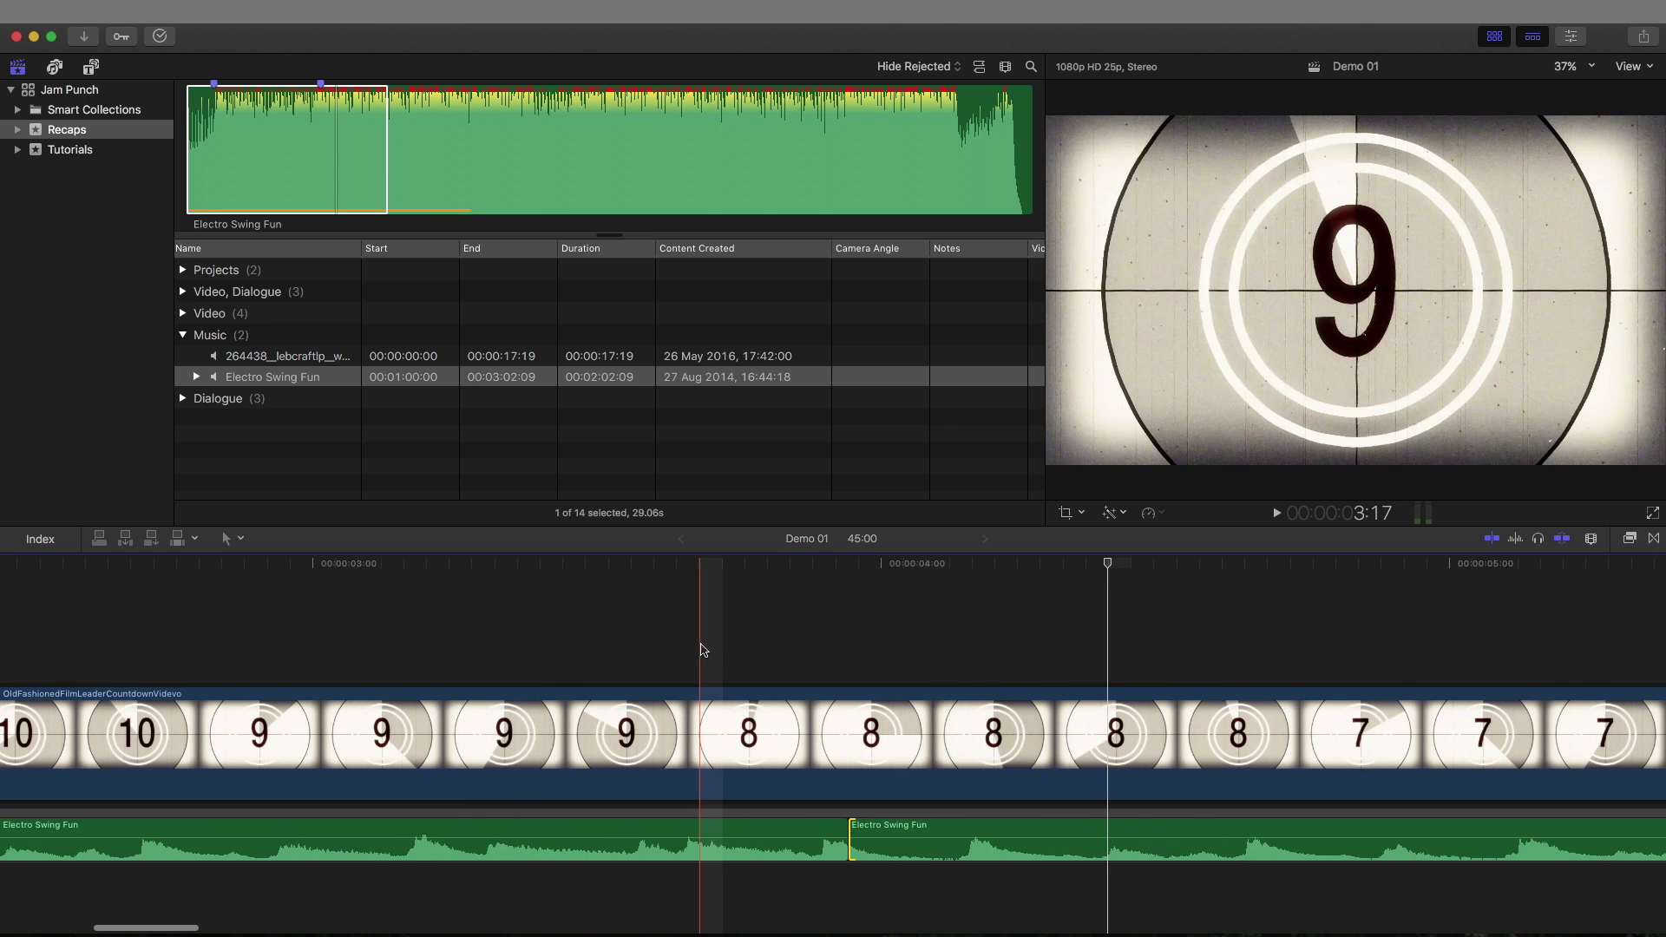
Select the music edit point with the Trim tool, then zoom out and replay from the start
key("t")
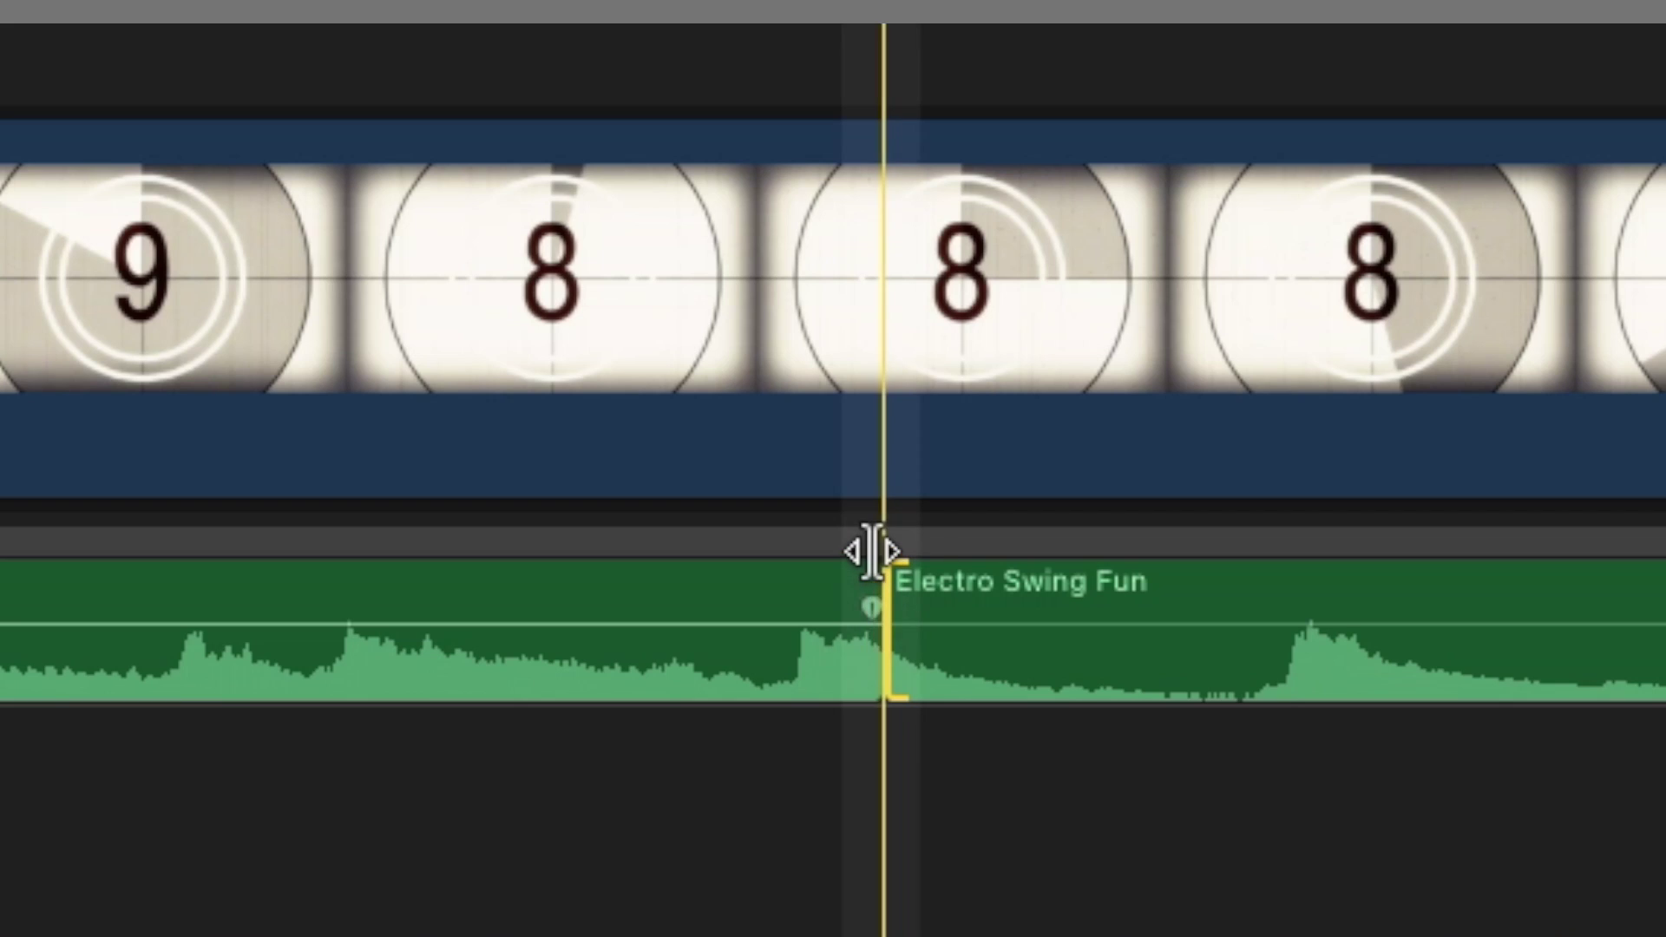
left_click(847, 828)
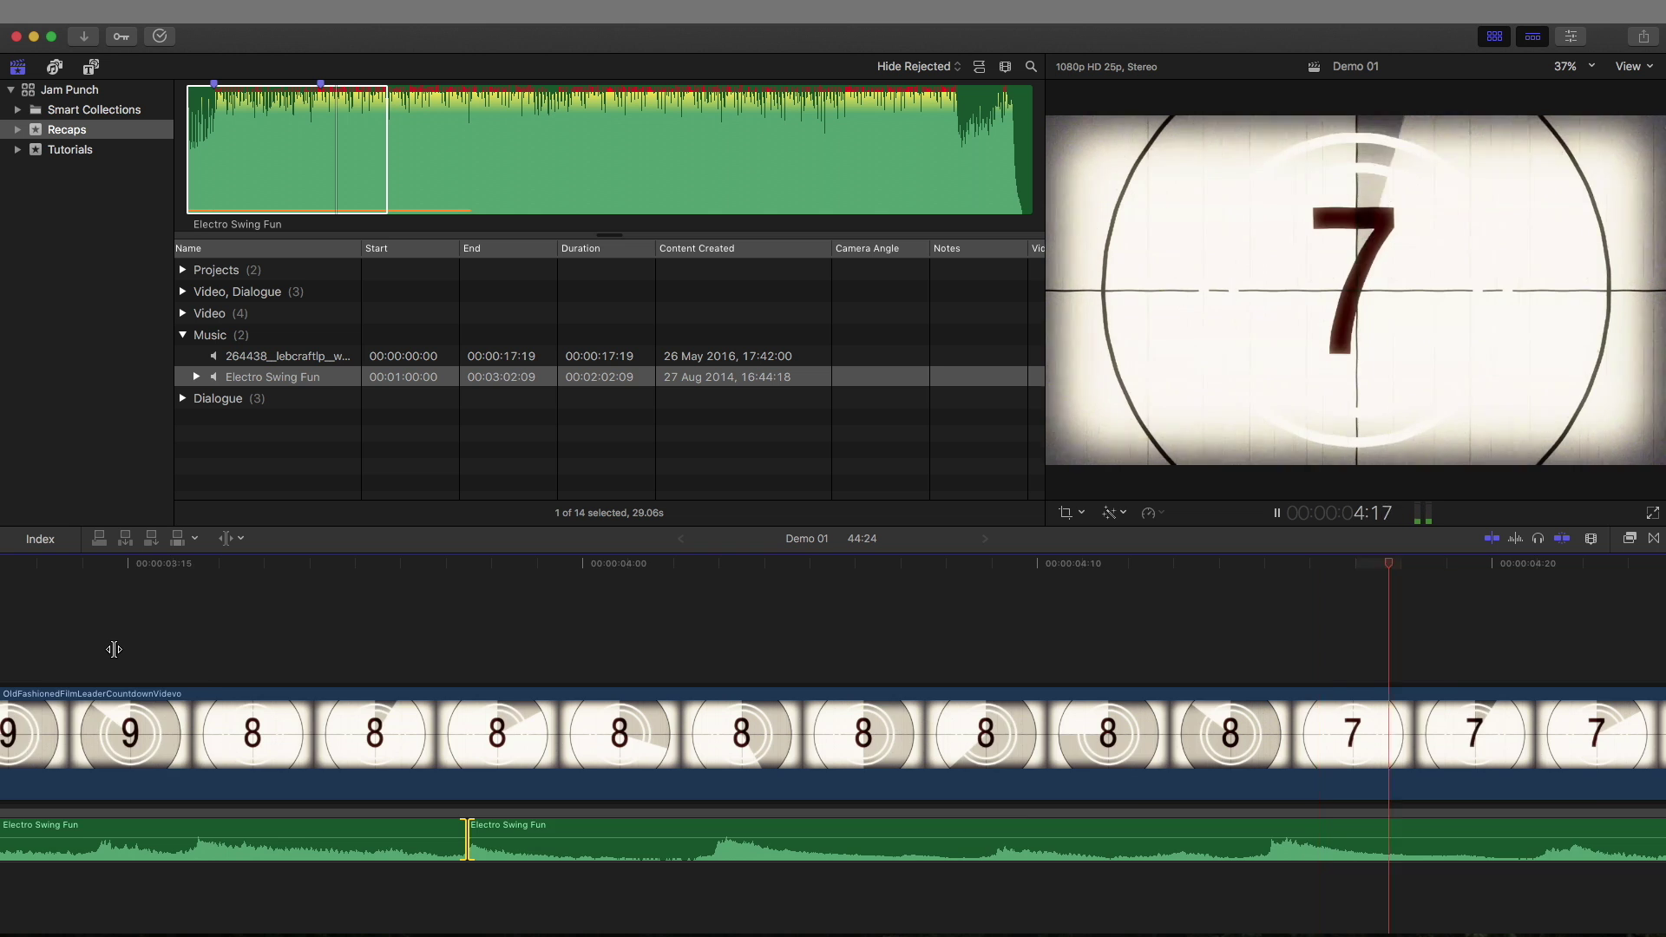
scroll(169, 639, "left", 10)
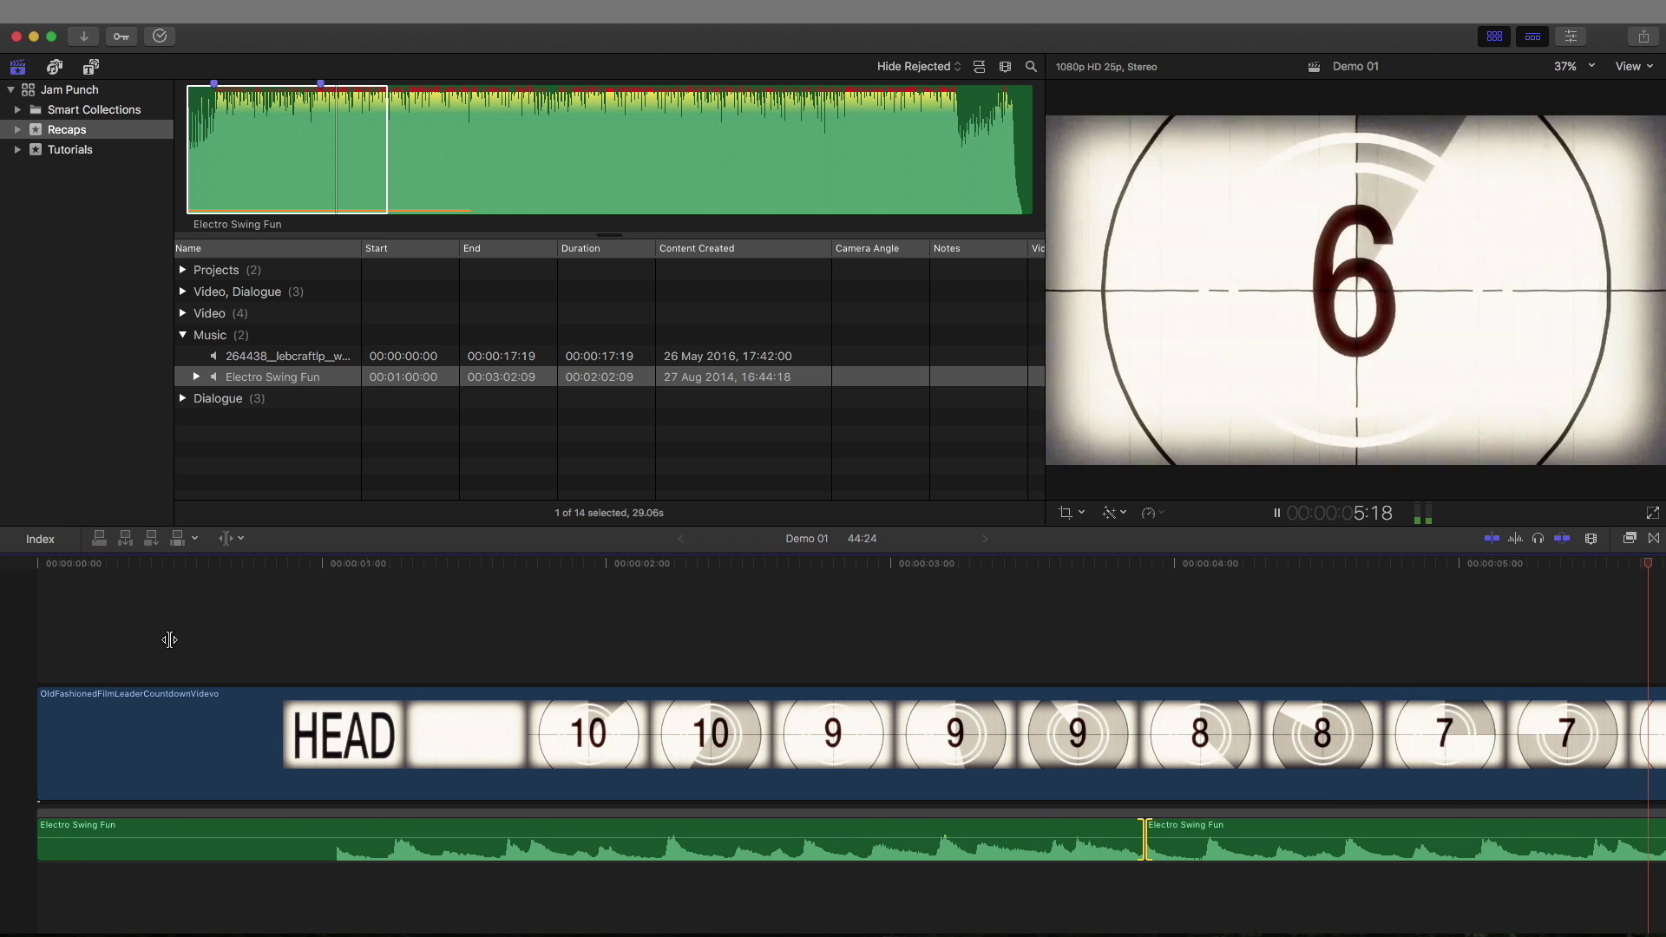
key("space")
key("super+minus")
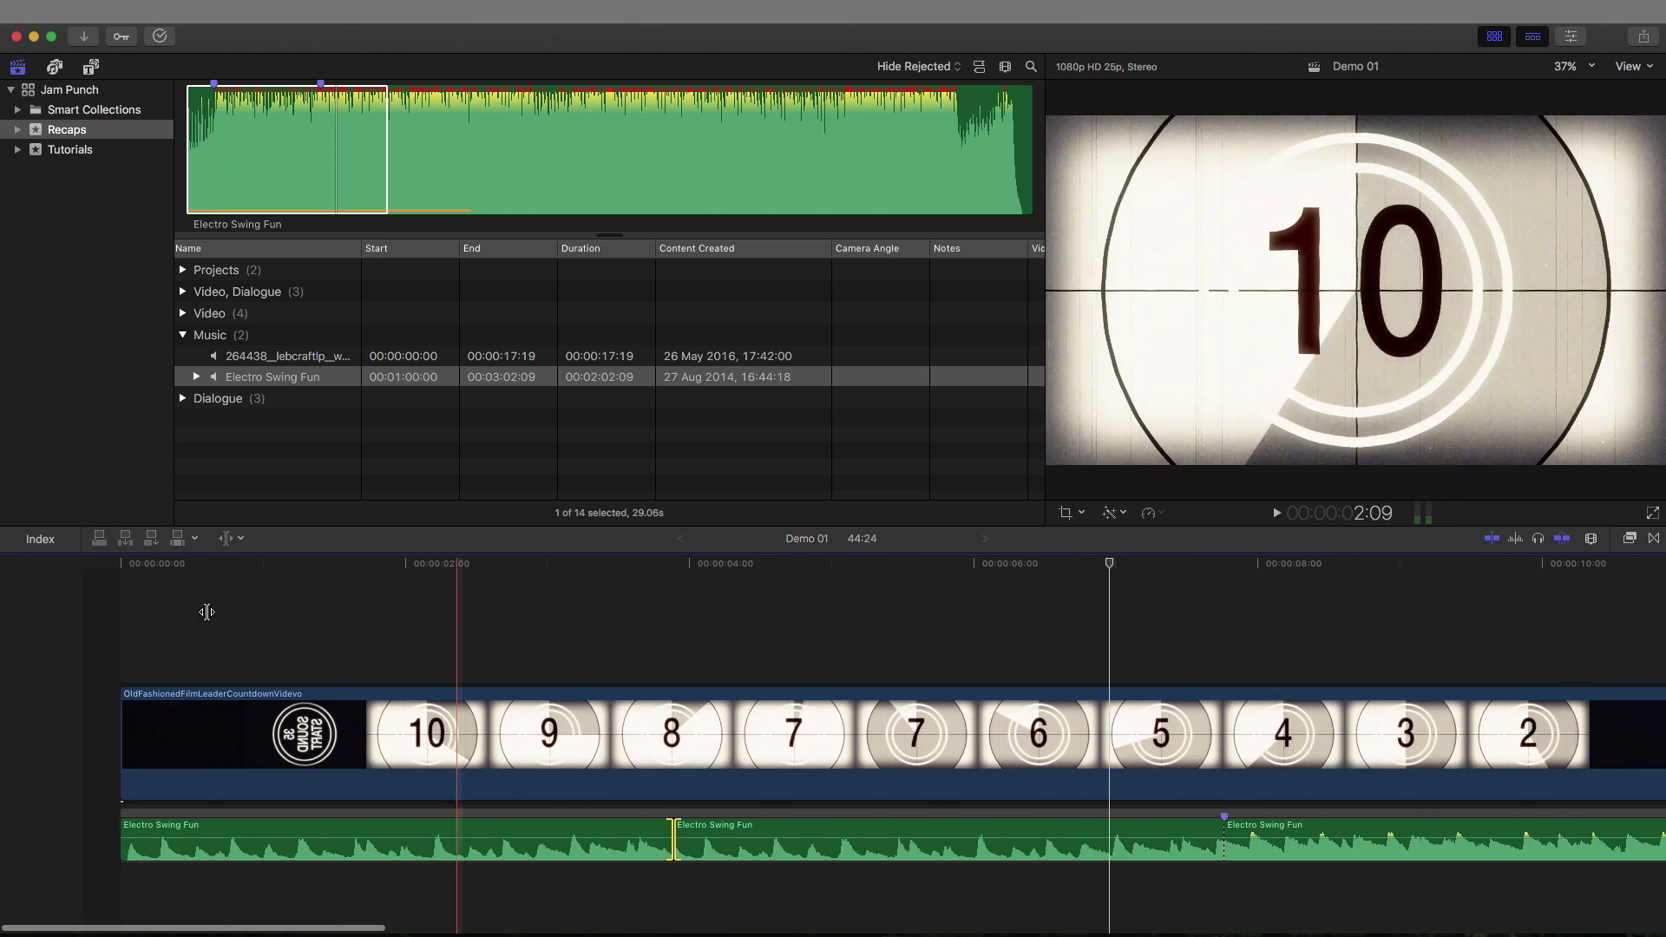
key("space")
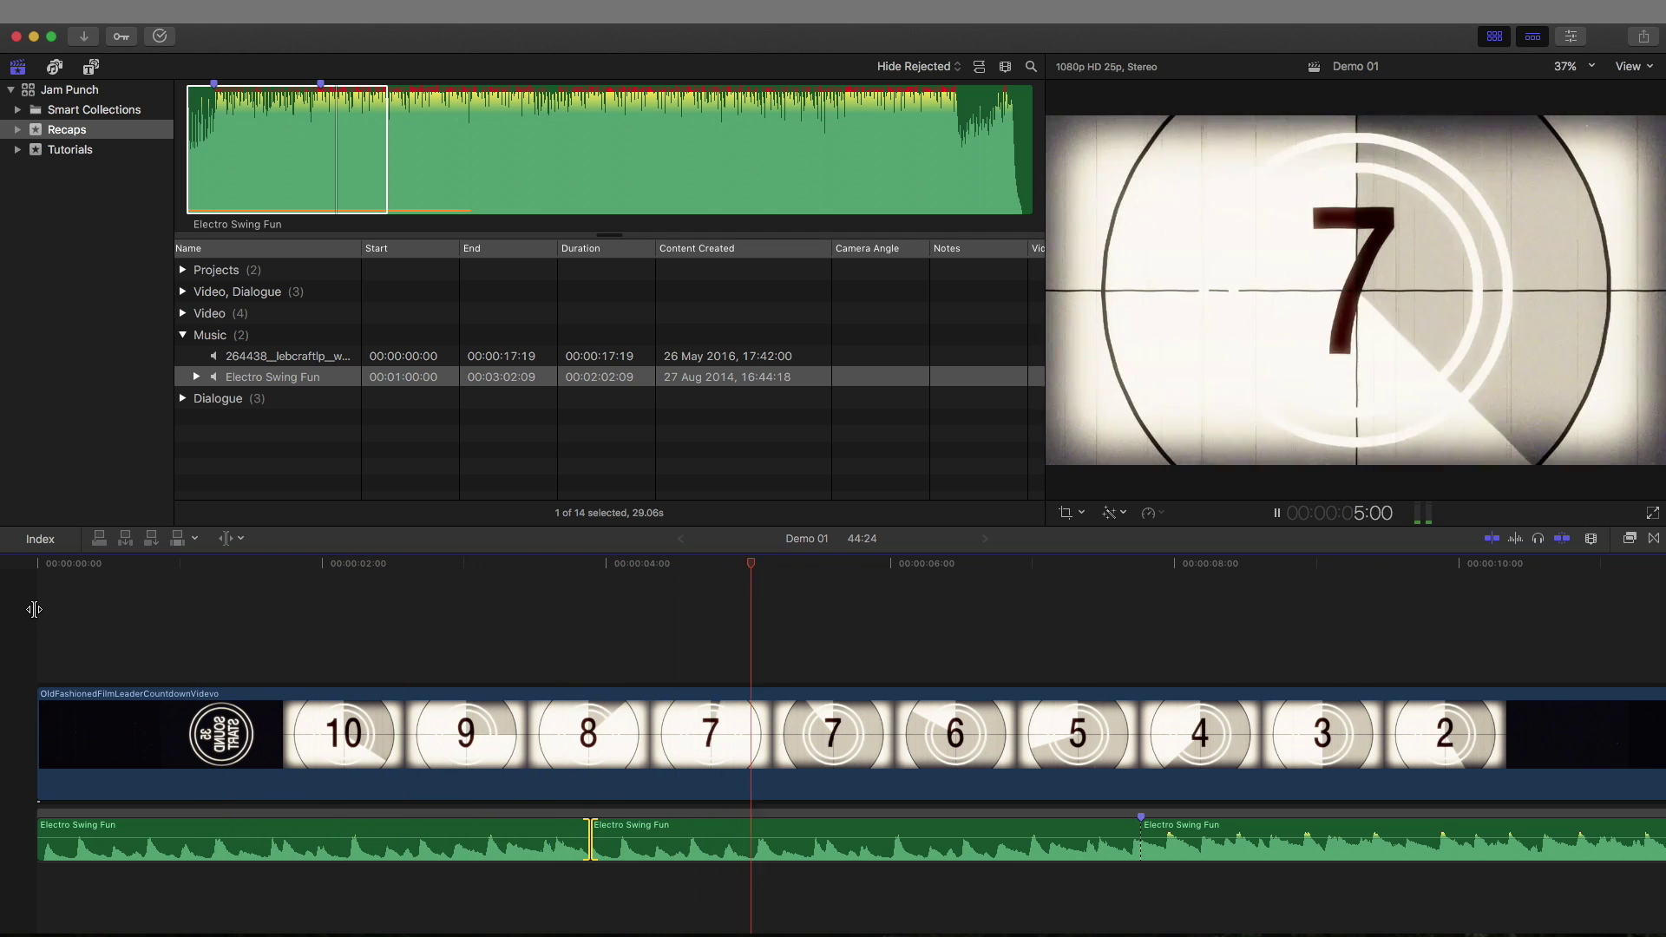
key("super+minus")
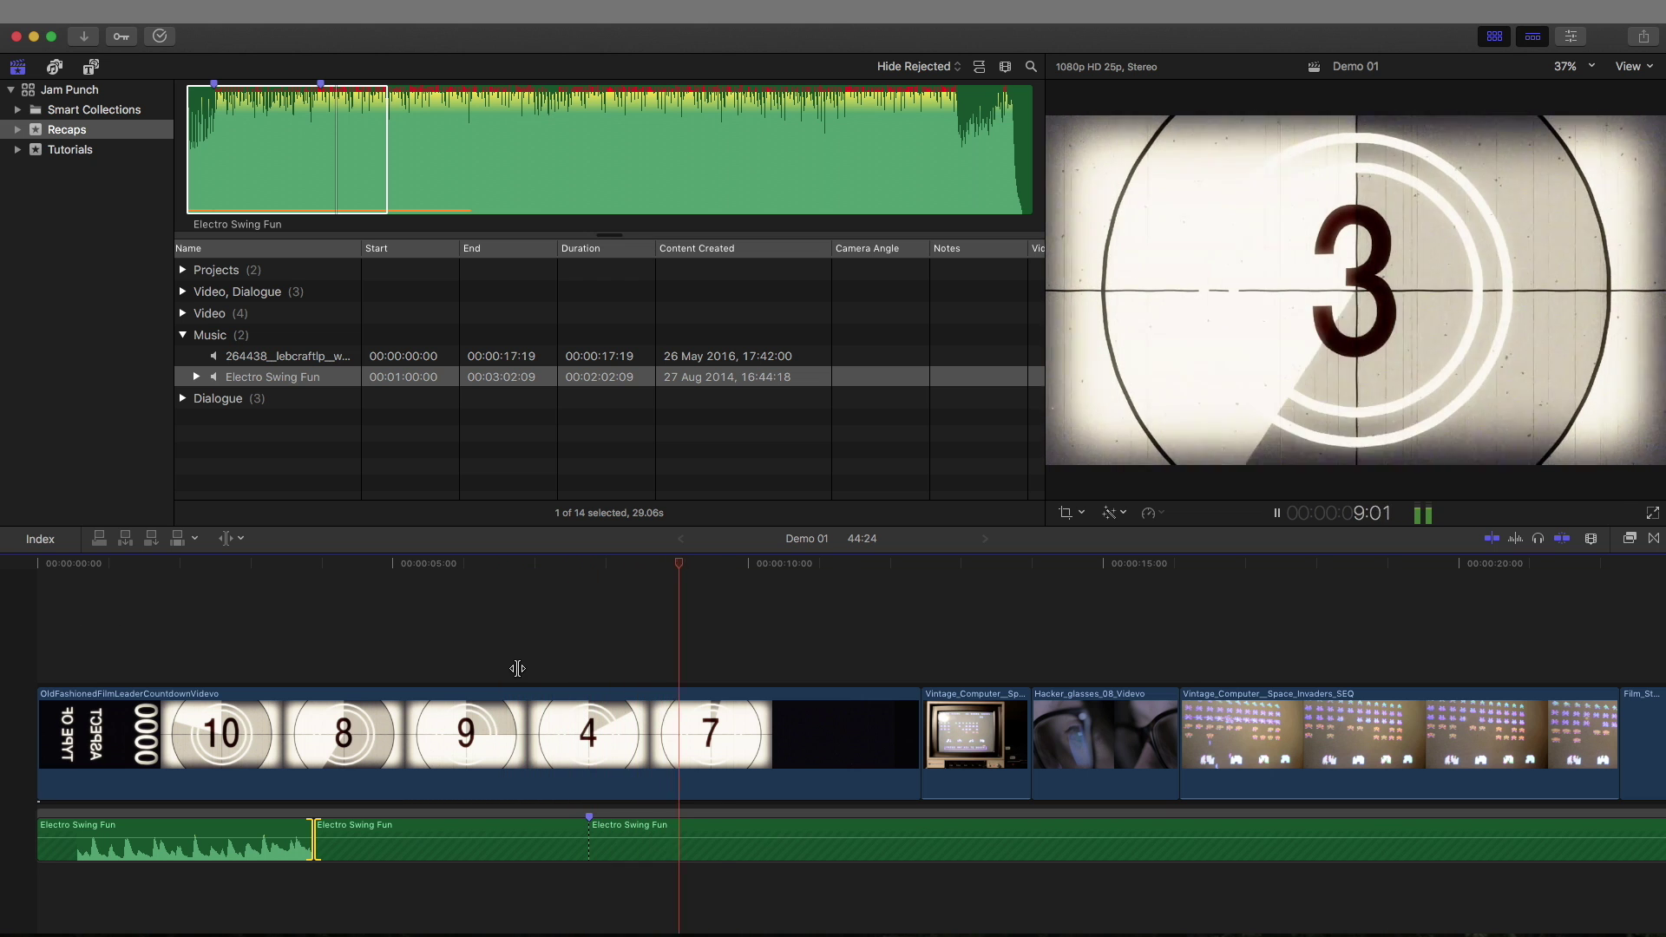
key("space")
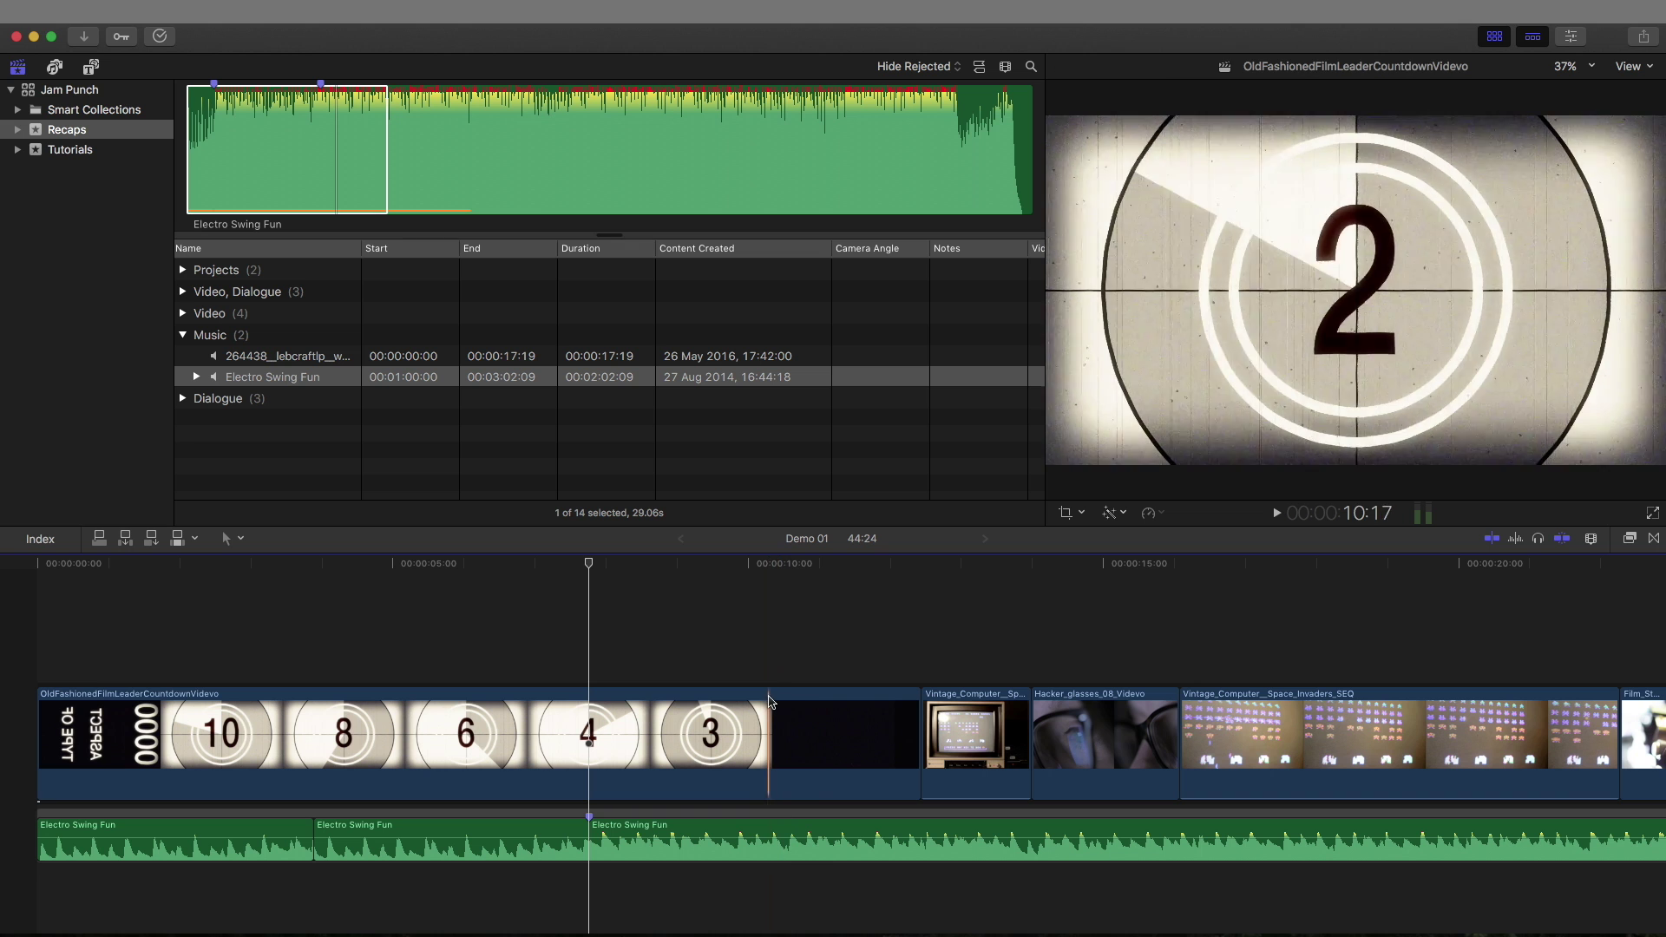
Trim the countdown clip's end back to the third music section's start, then replay the opening
left_click(825, 664)
left_click_drag(889, 720, 584, 713)
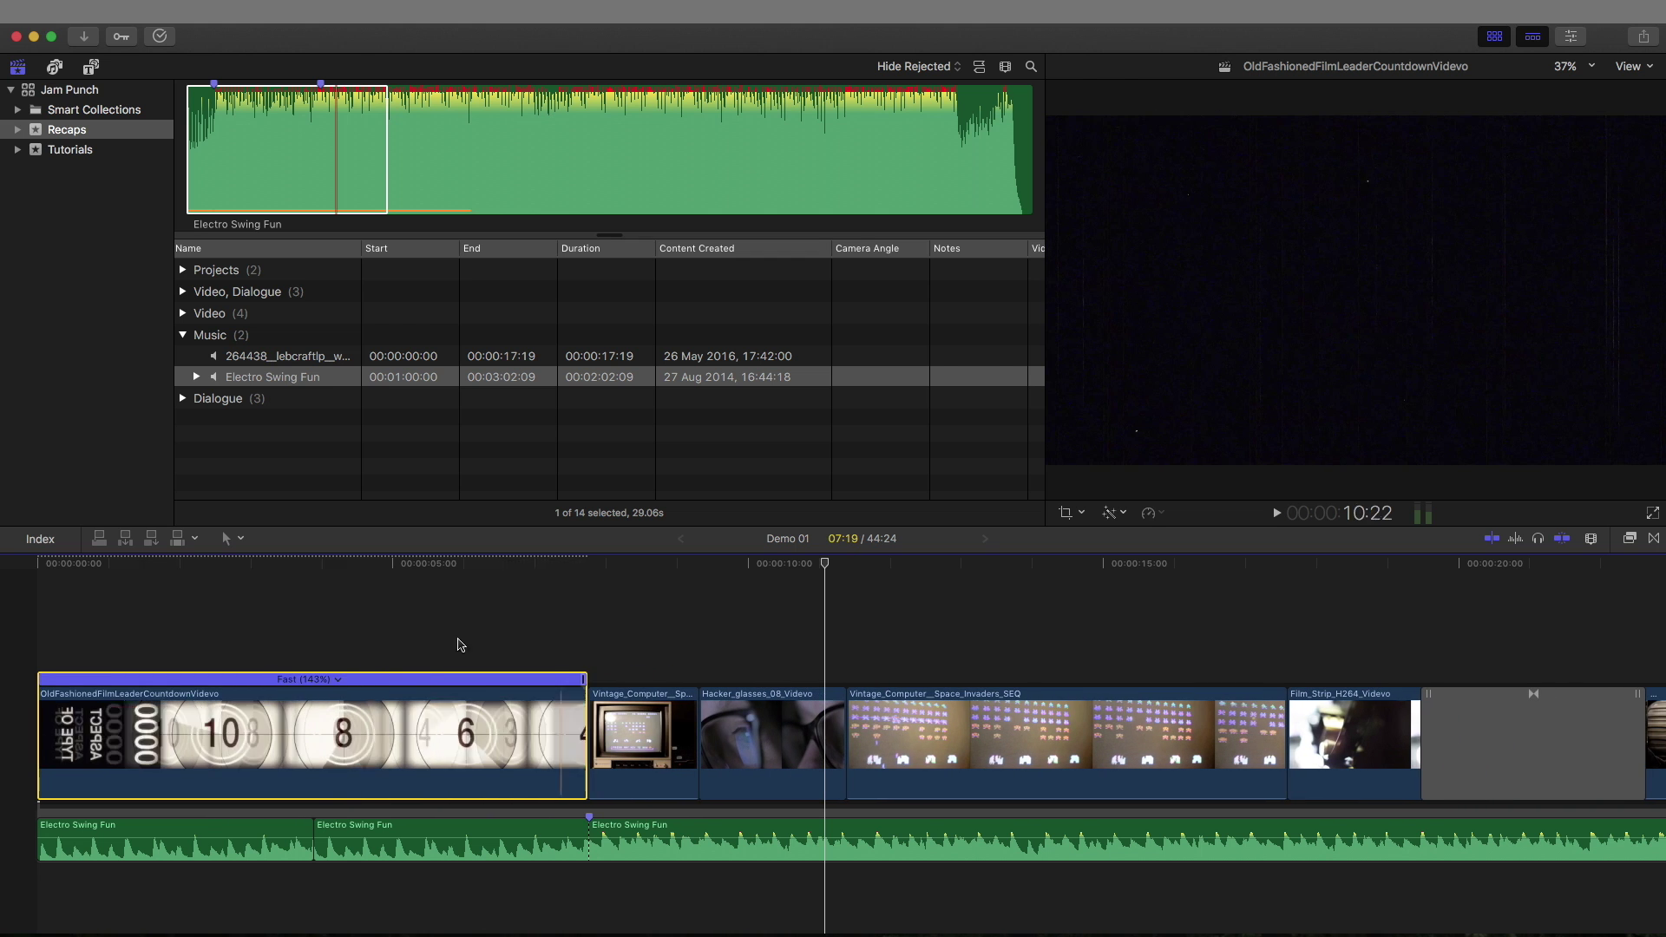
left_click(336, 638)
key("space")
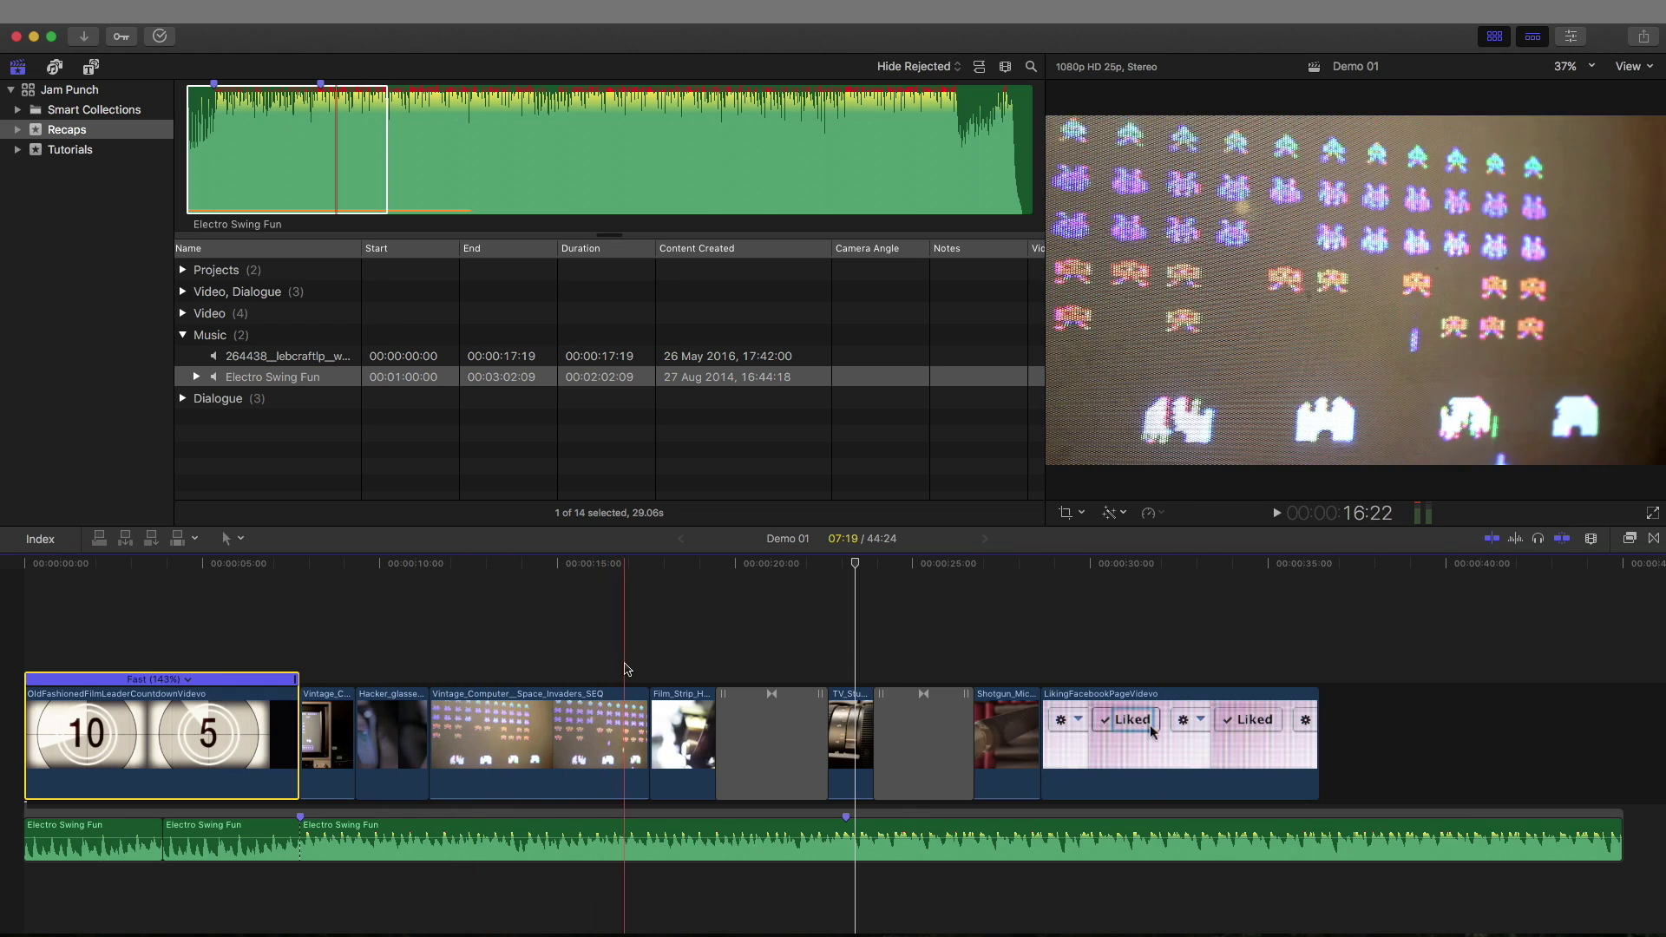
key("space")
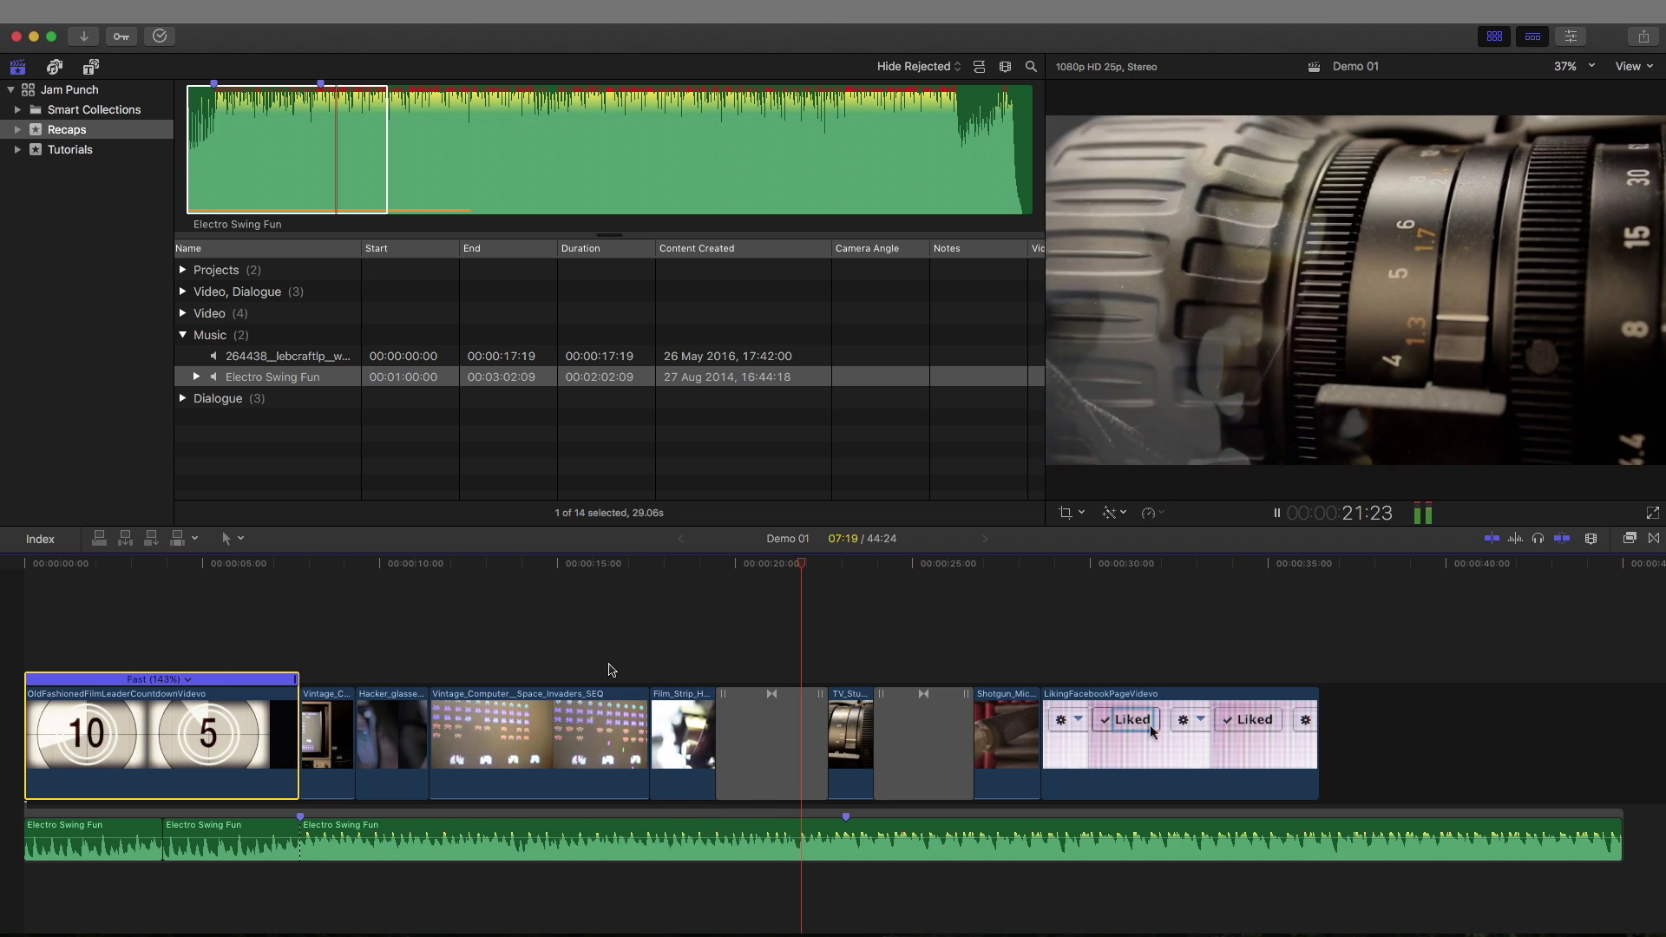
key("space")
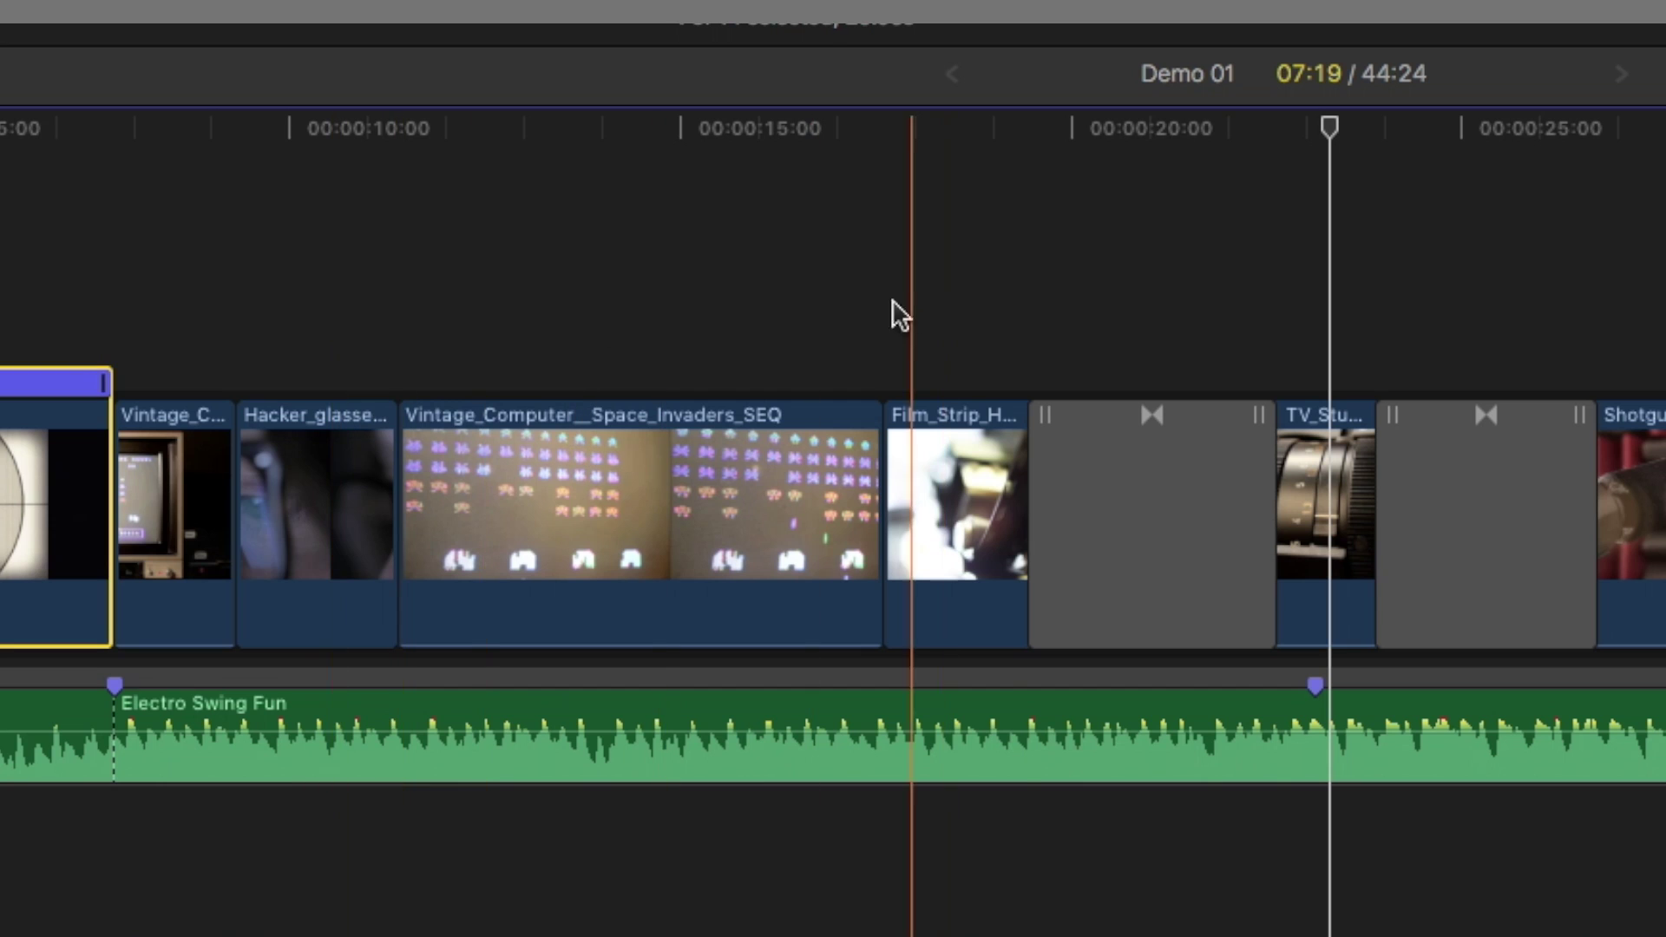
key("space")
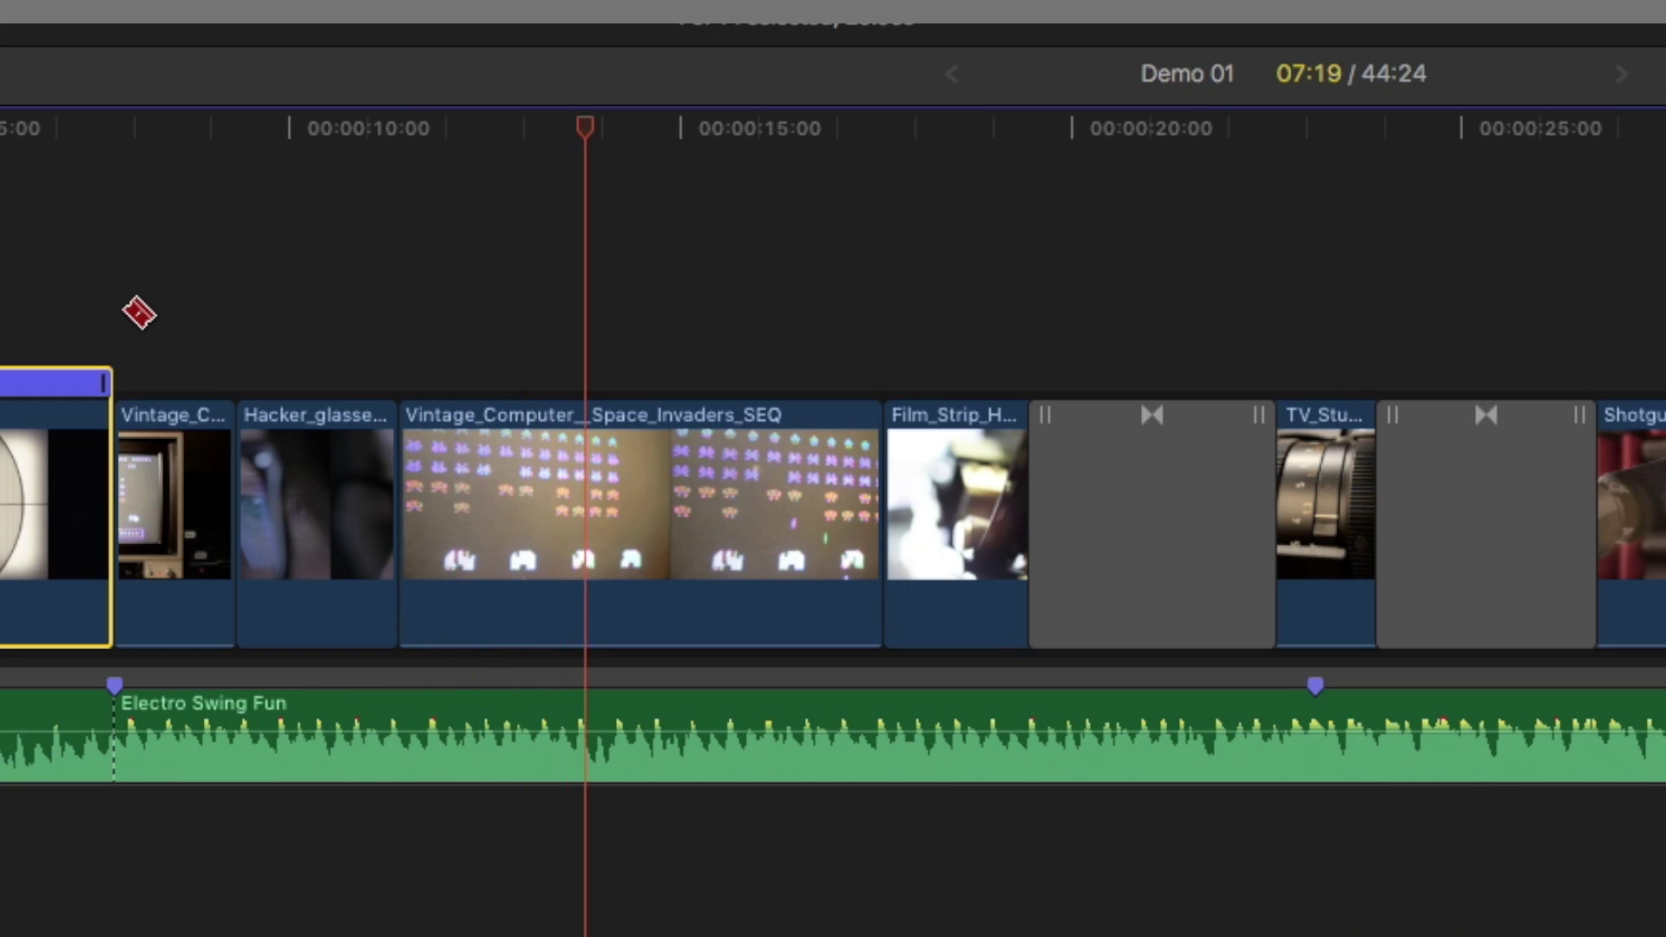
key("space")
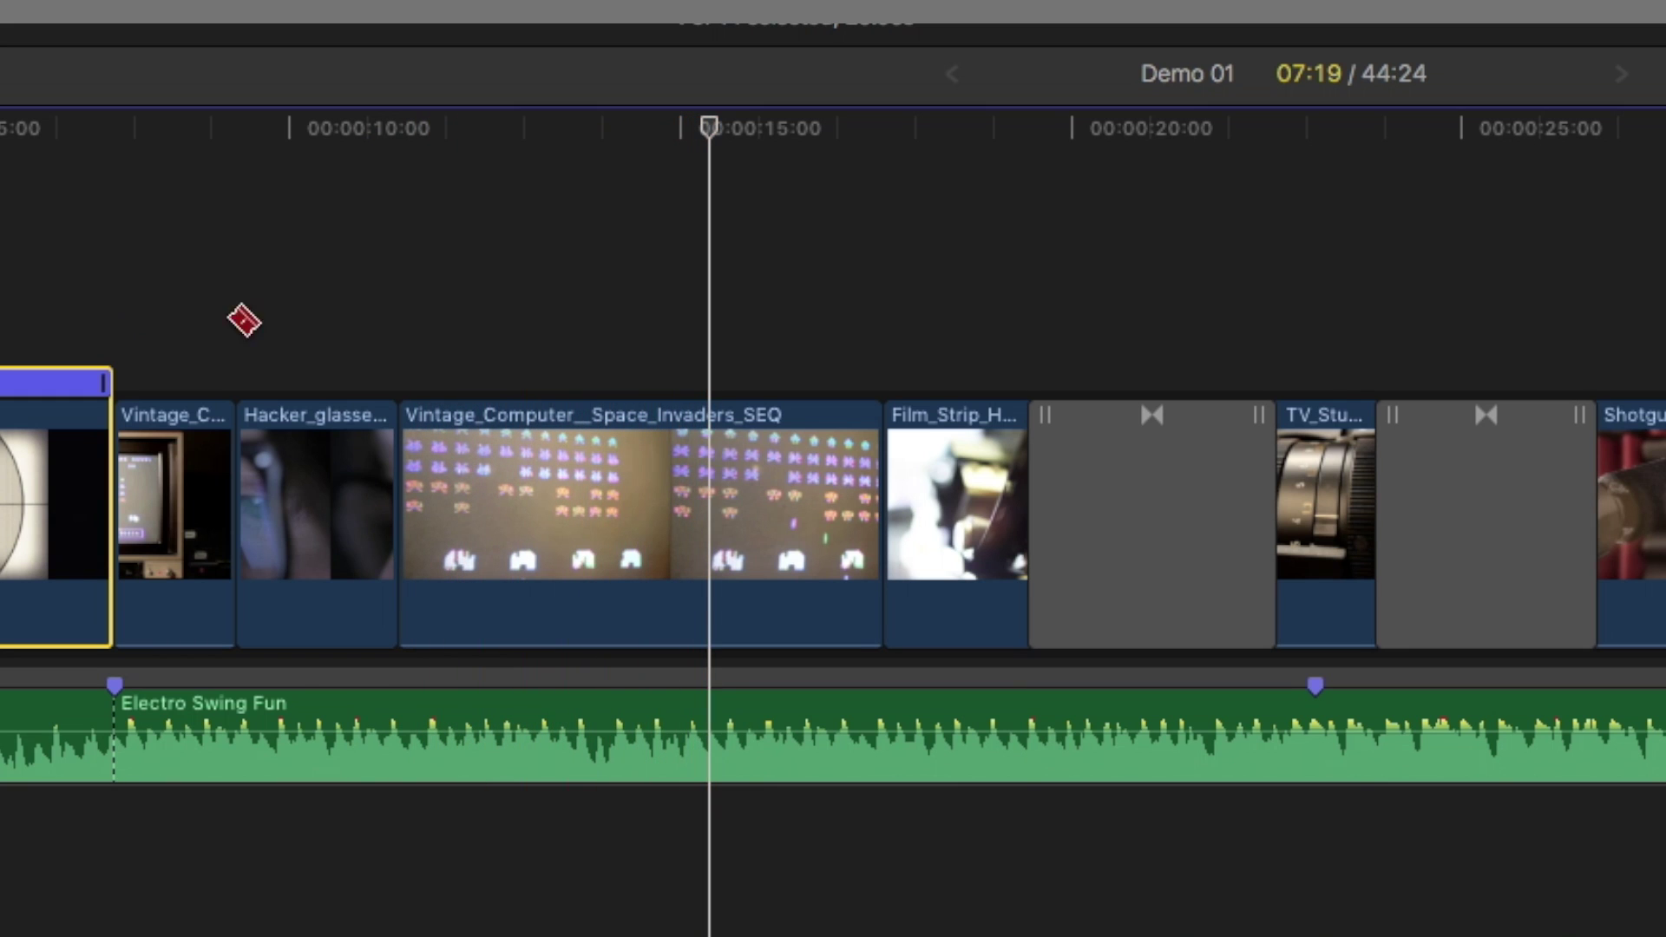
left_click(733, 717)
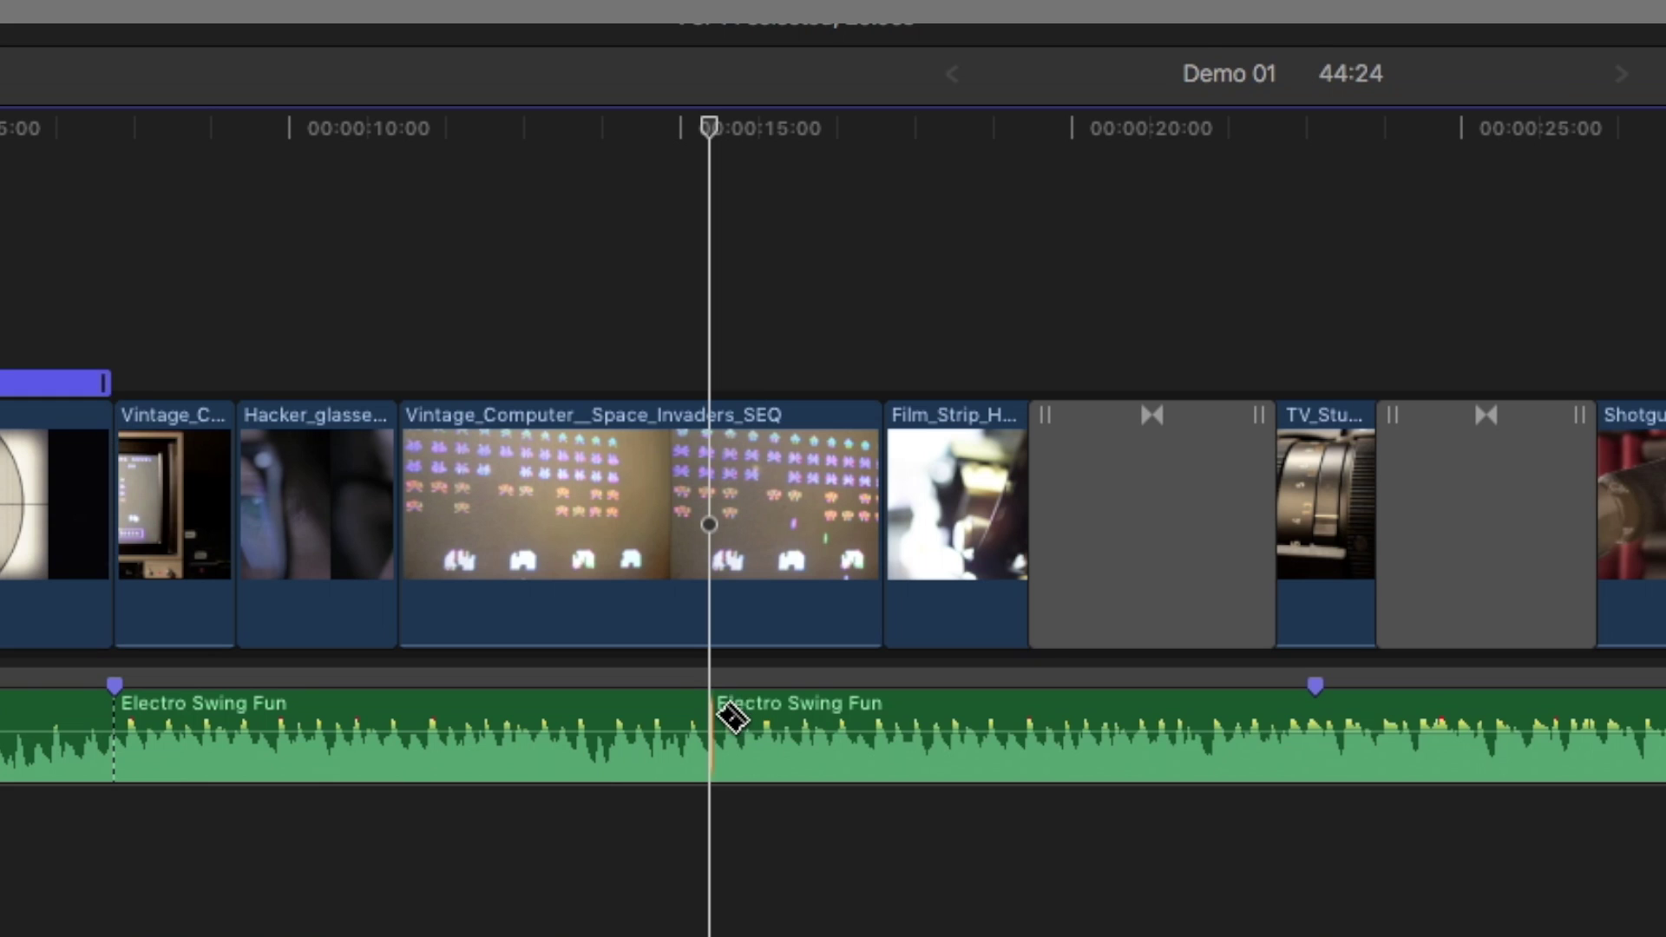
key("super+z")
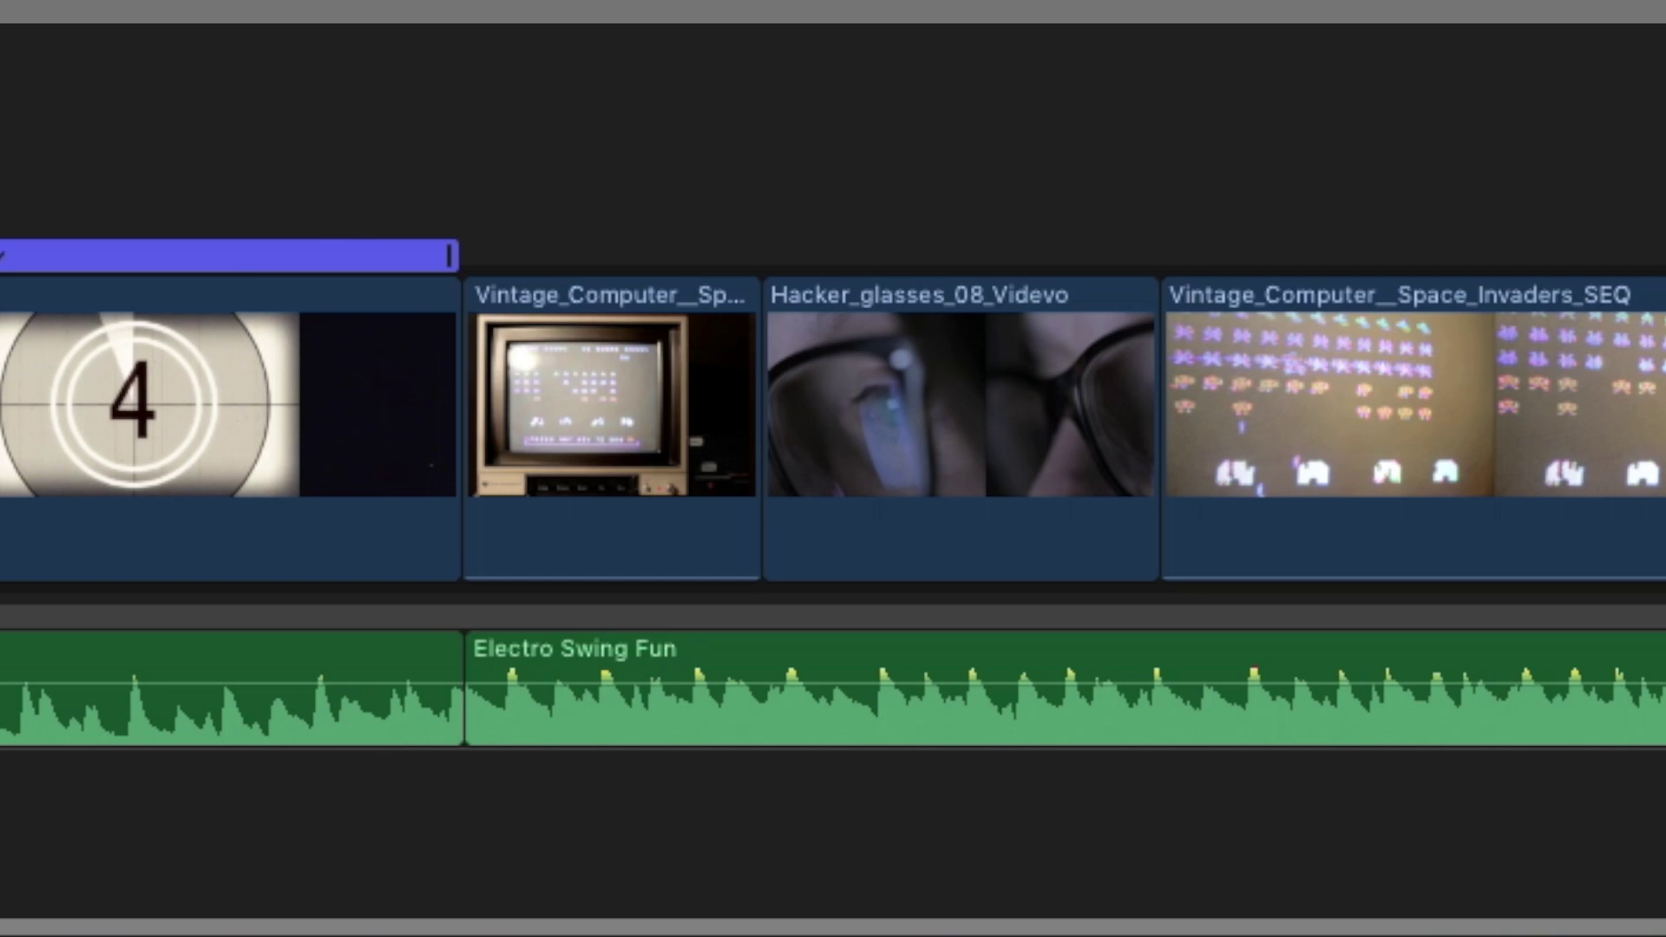
Snap the playhead to the edit before Space Invaders and nudge the music edit point earlier
key("super+equal")
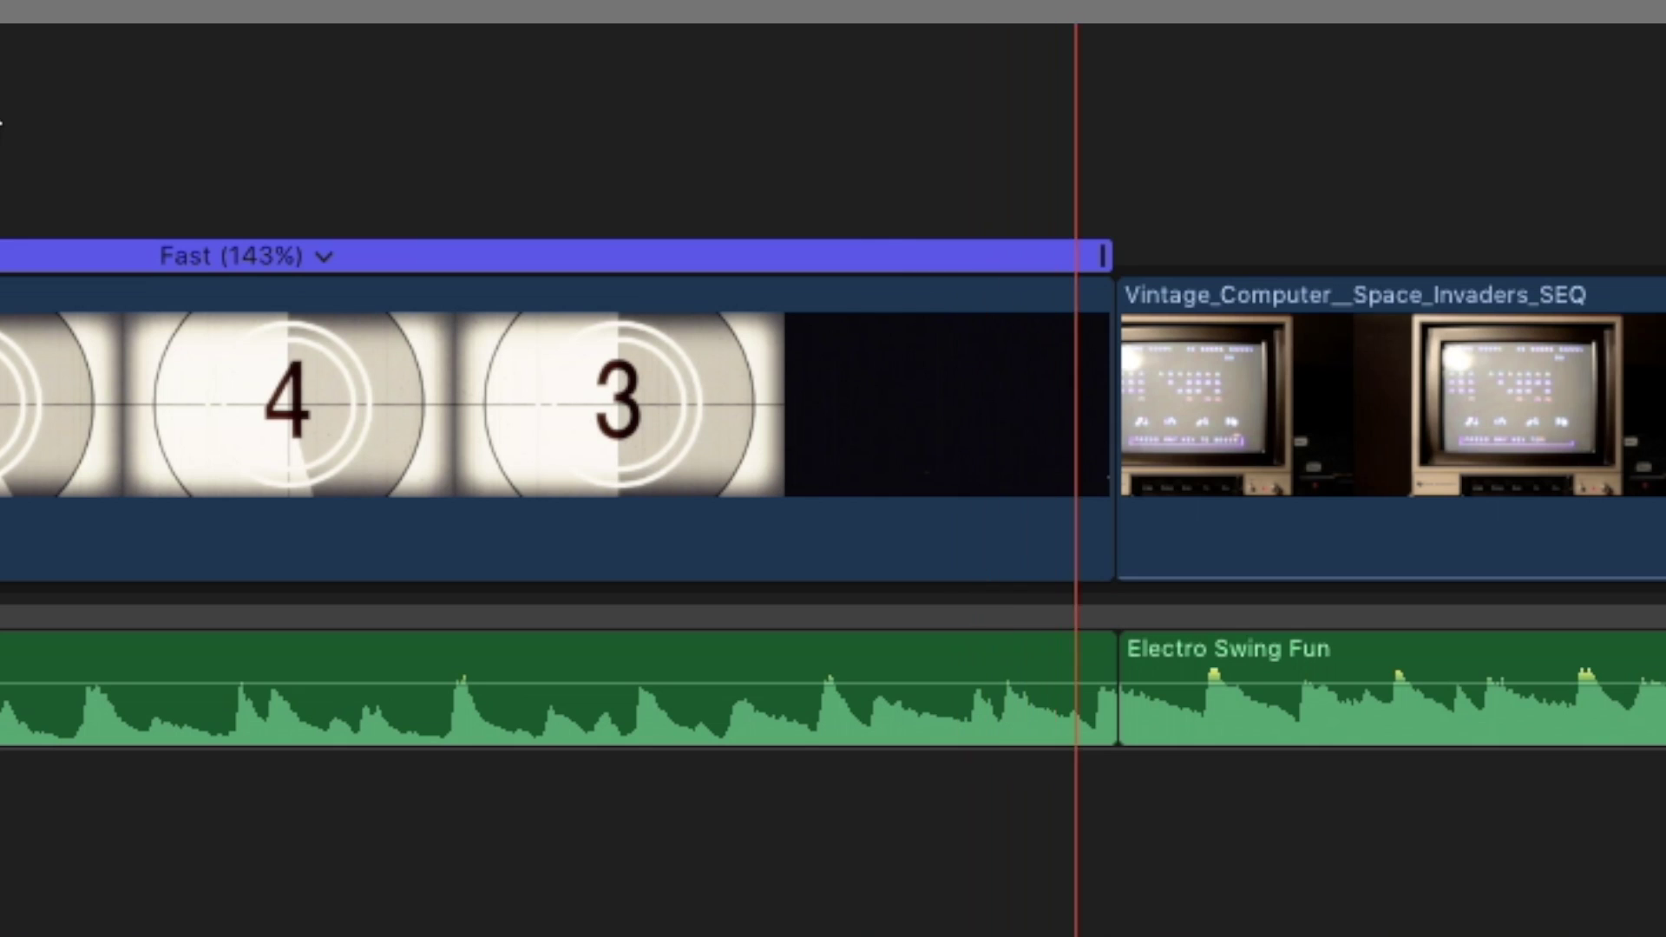
key("space")
left_click(1117, 61)
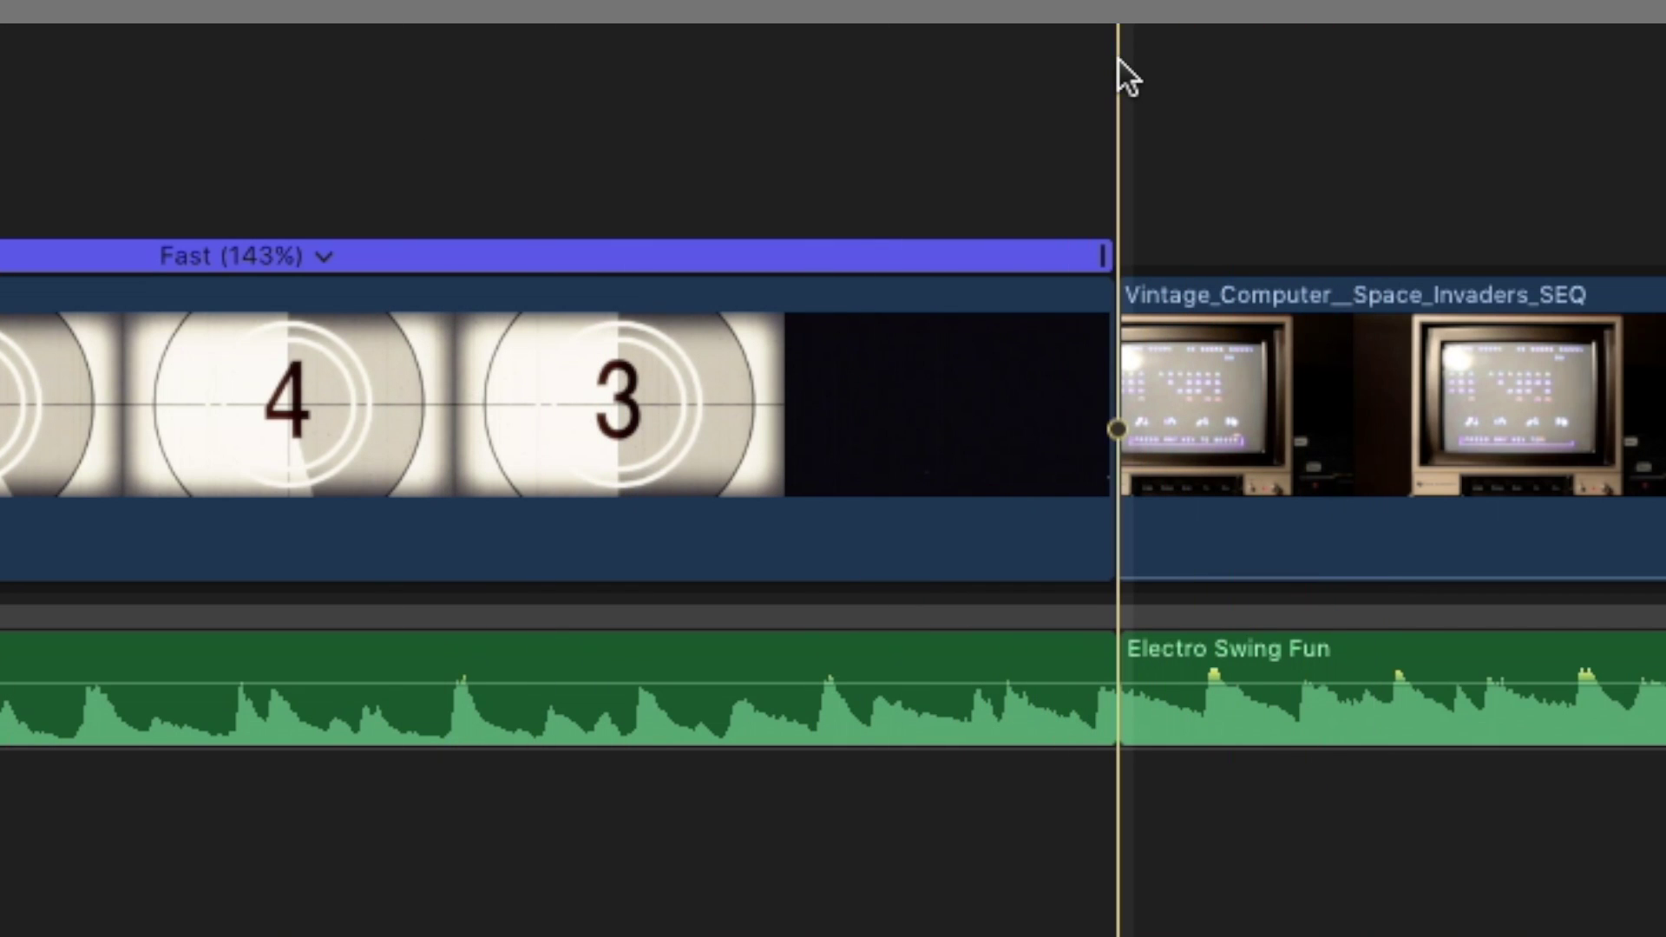
key("super+equal")
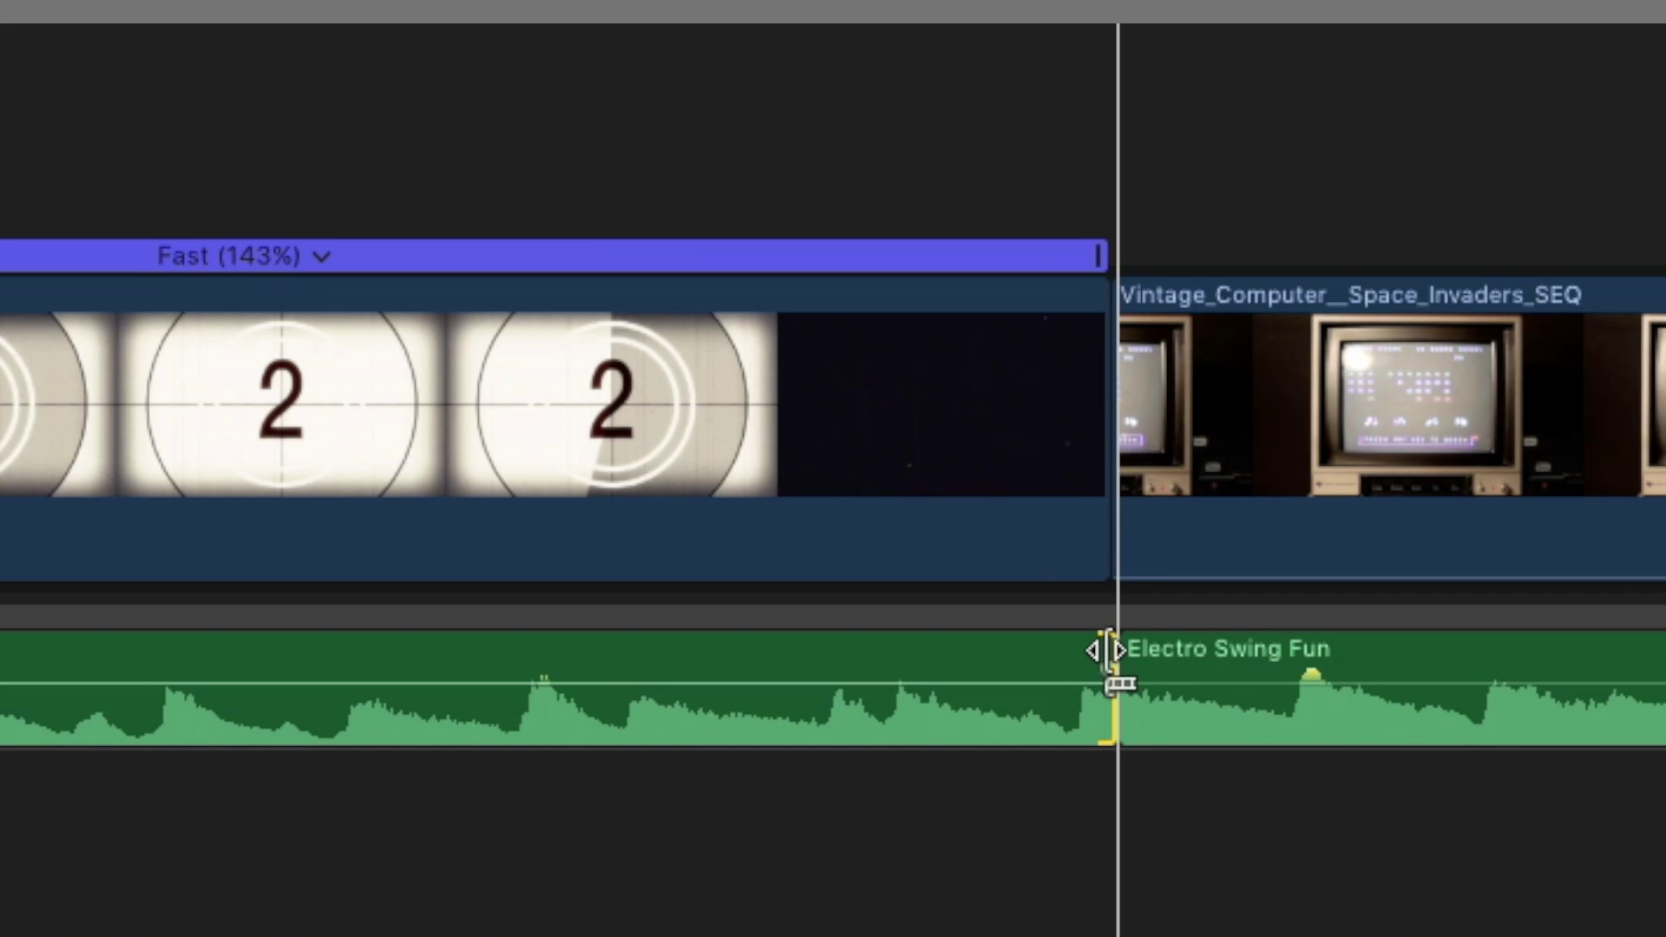
key("comma")
key("comma")
key("comma")
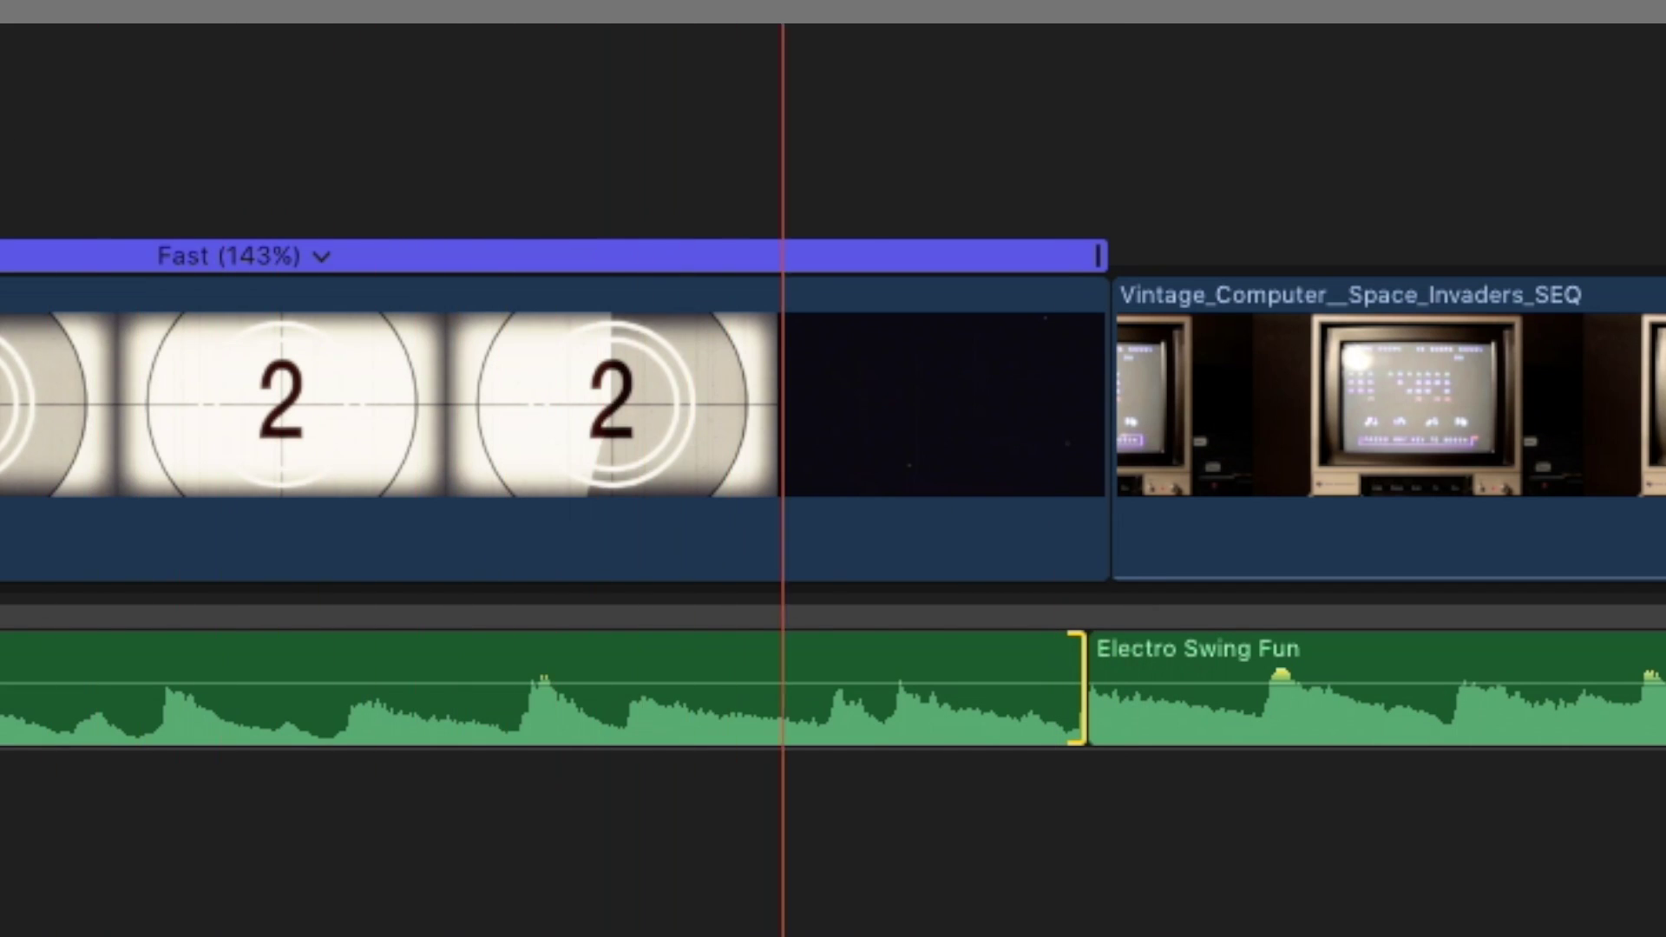
key("super+minus")
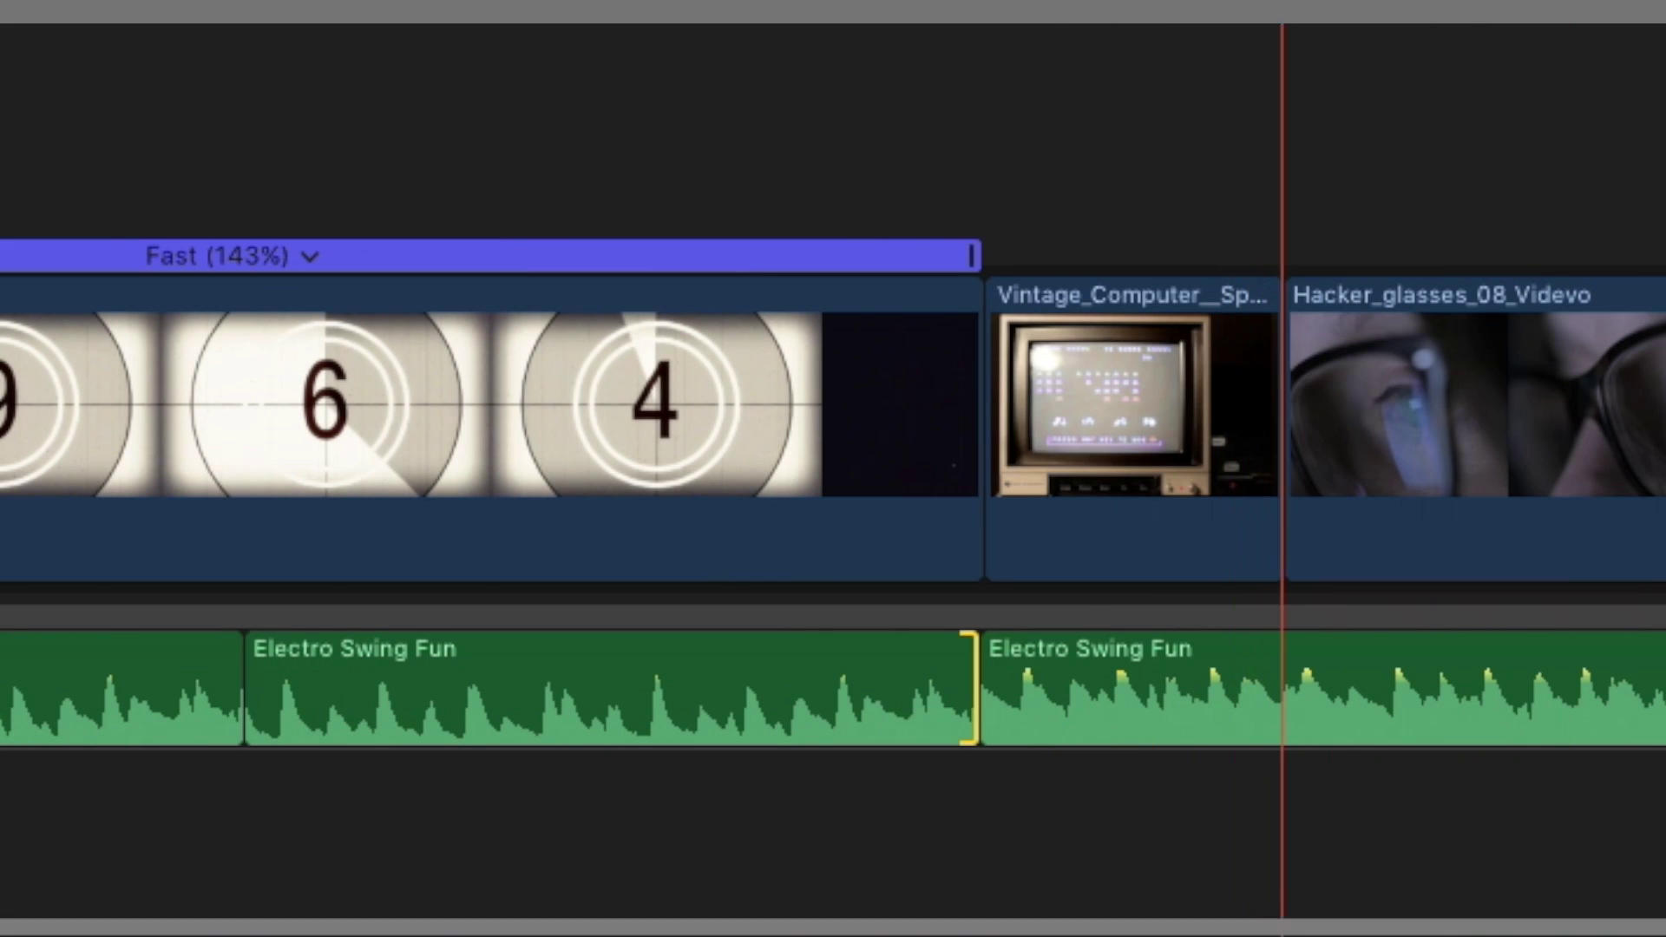
Zoom in at the edit point and select the Space Invaders clip's start edge
key("space")
left_click(978, 104)
key("super+equal")
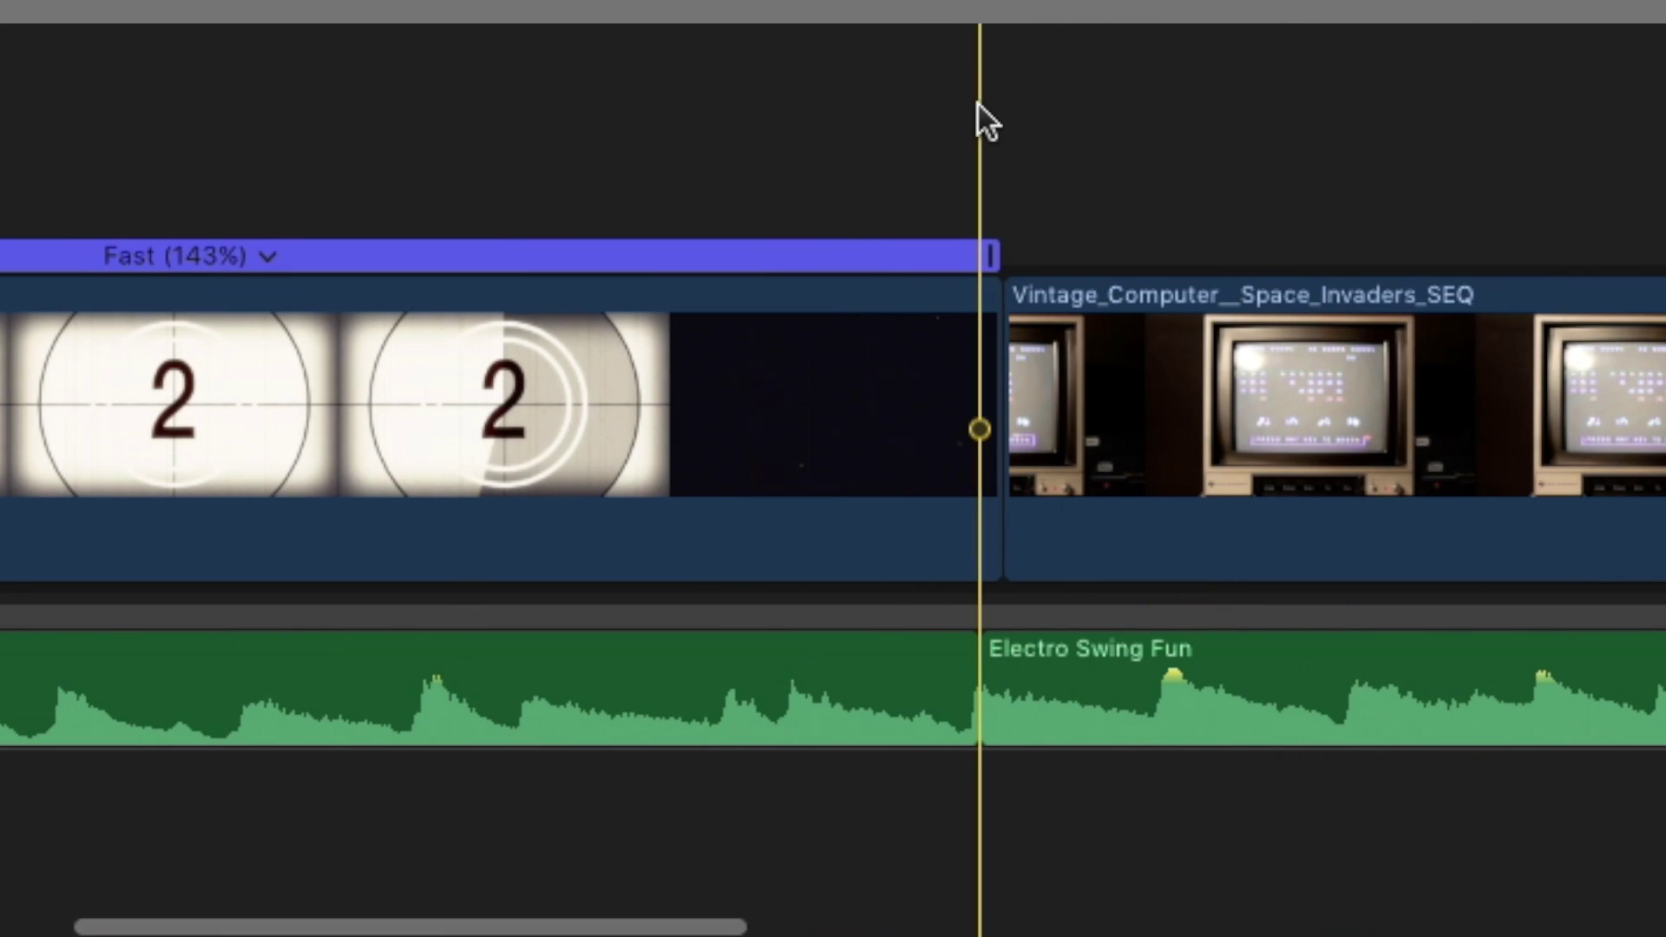
left_click_drag(985, 289, 979, 290)
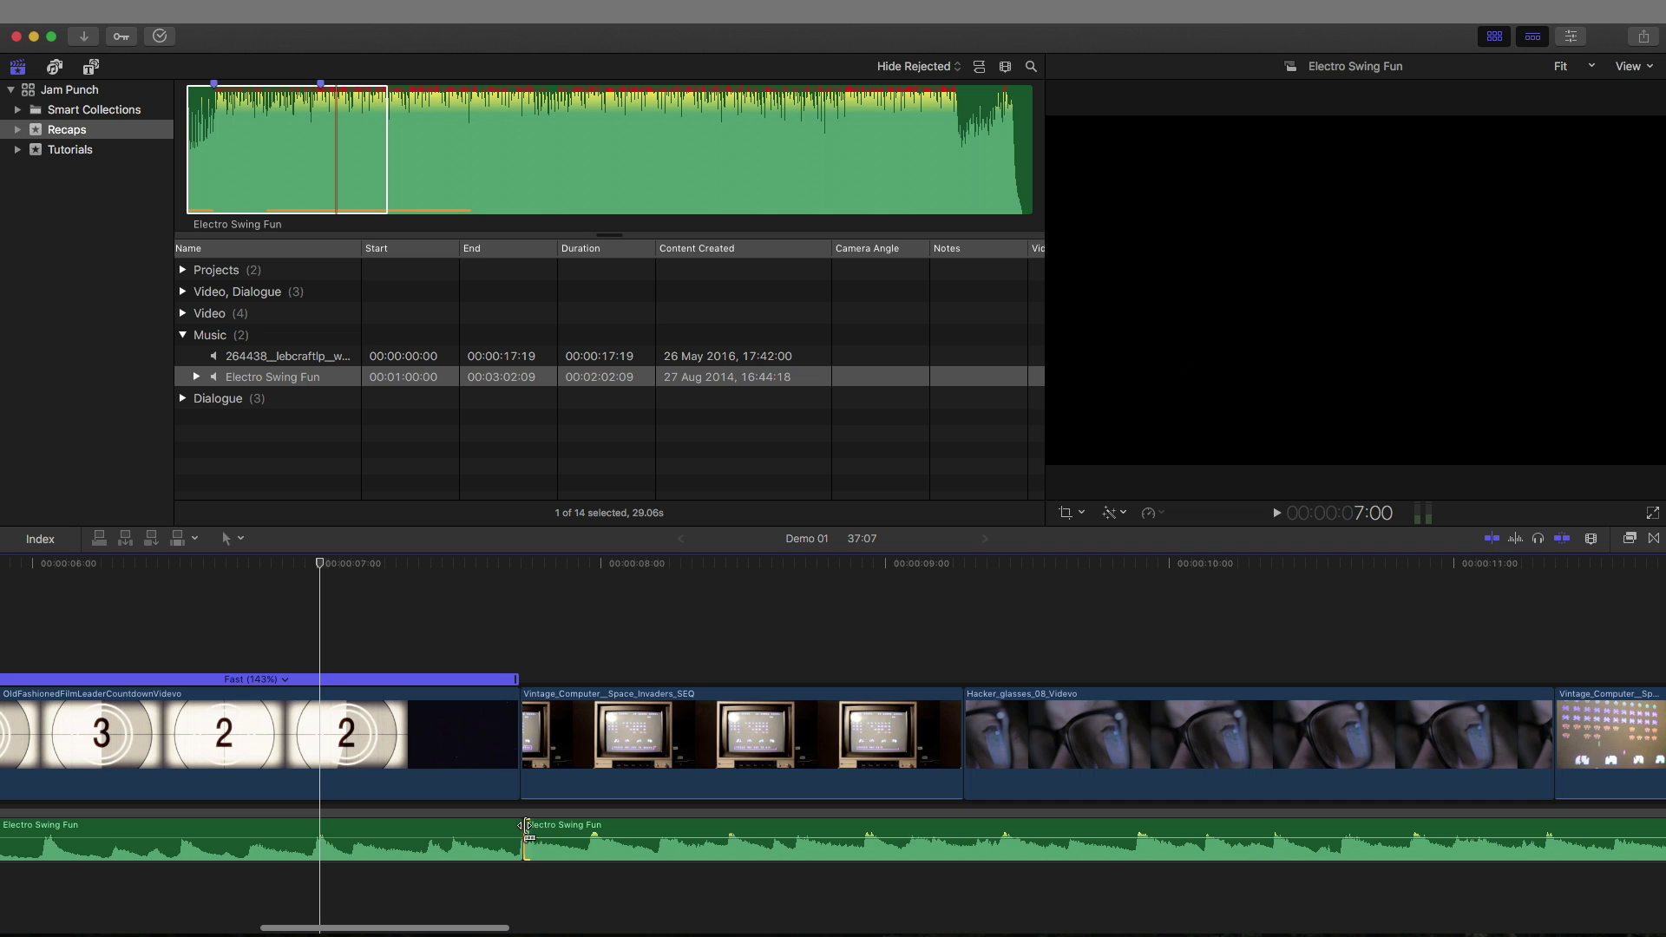
key("super+equal")
Review the music join under Space Invaders and drag the cross-fade handle inward to shorten it
left_click(1002, 683)
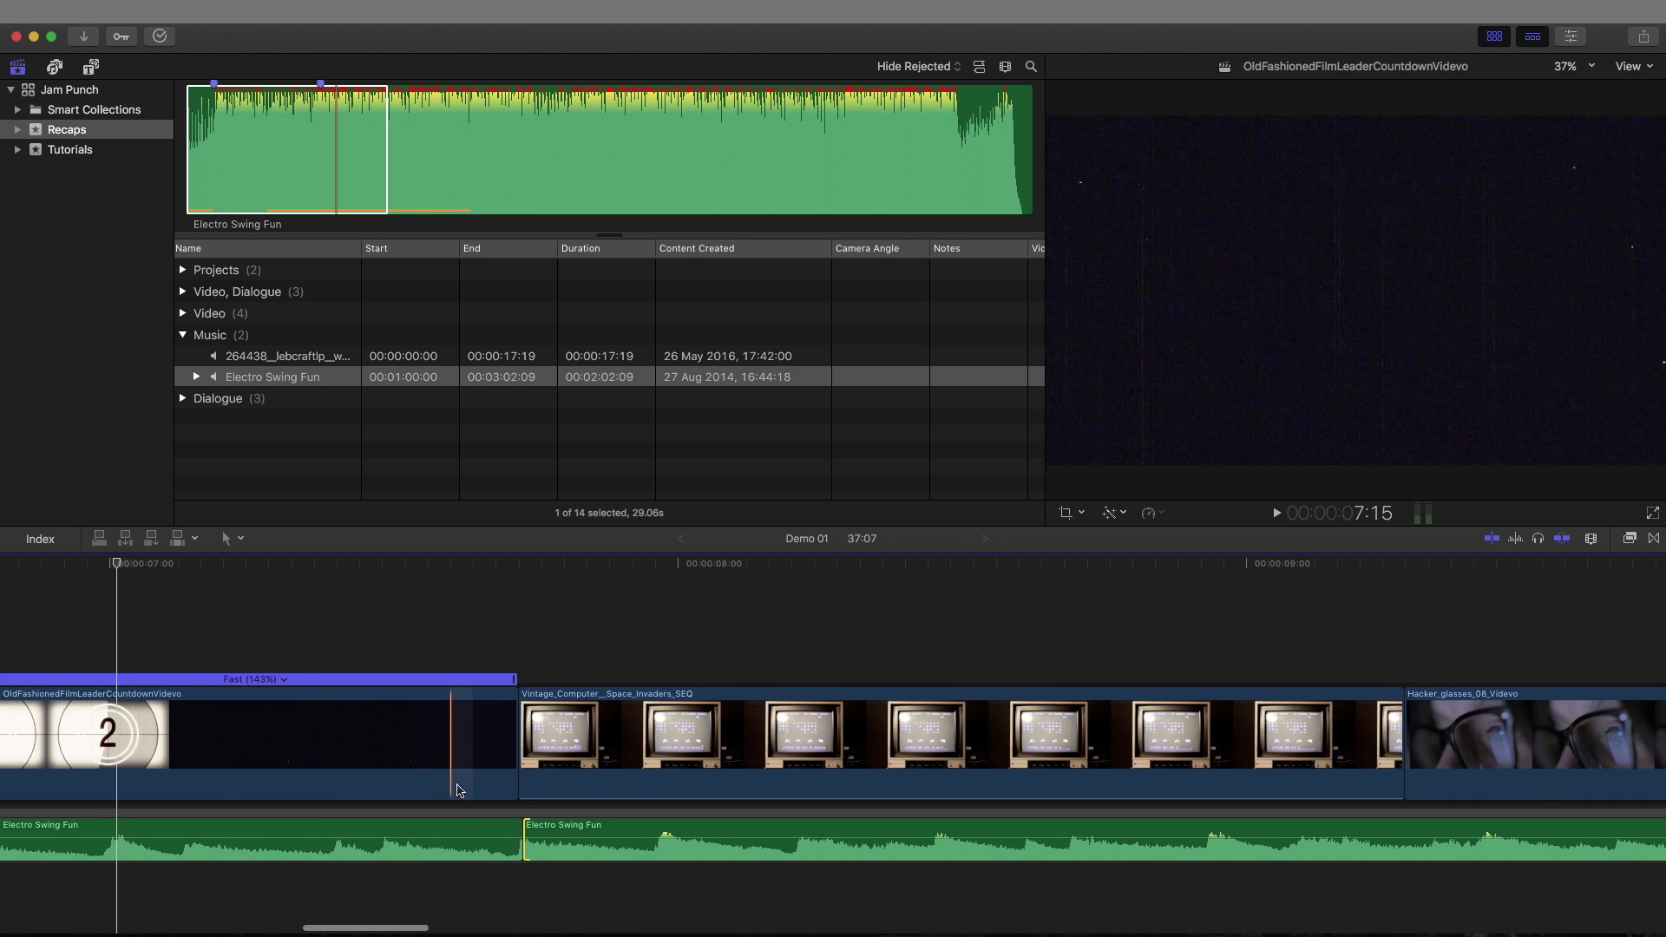
scroll(460, 789, "left", 10)
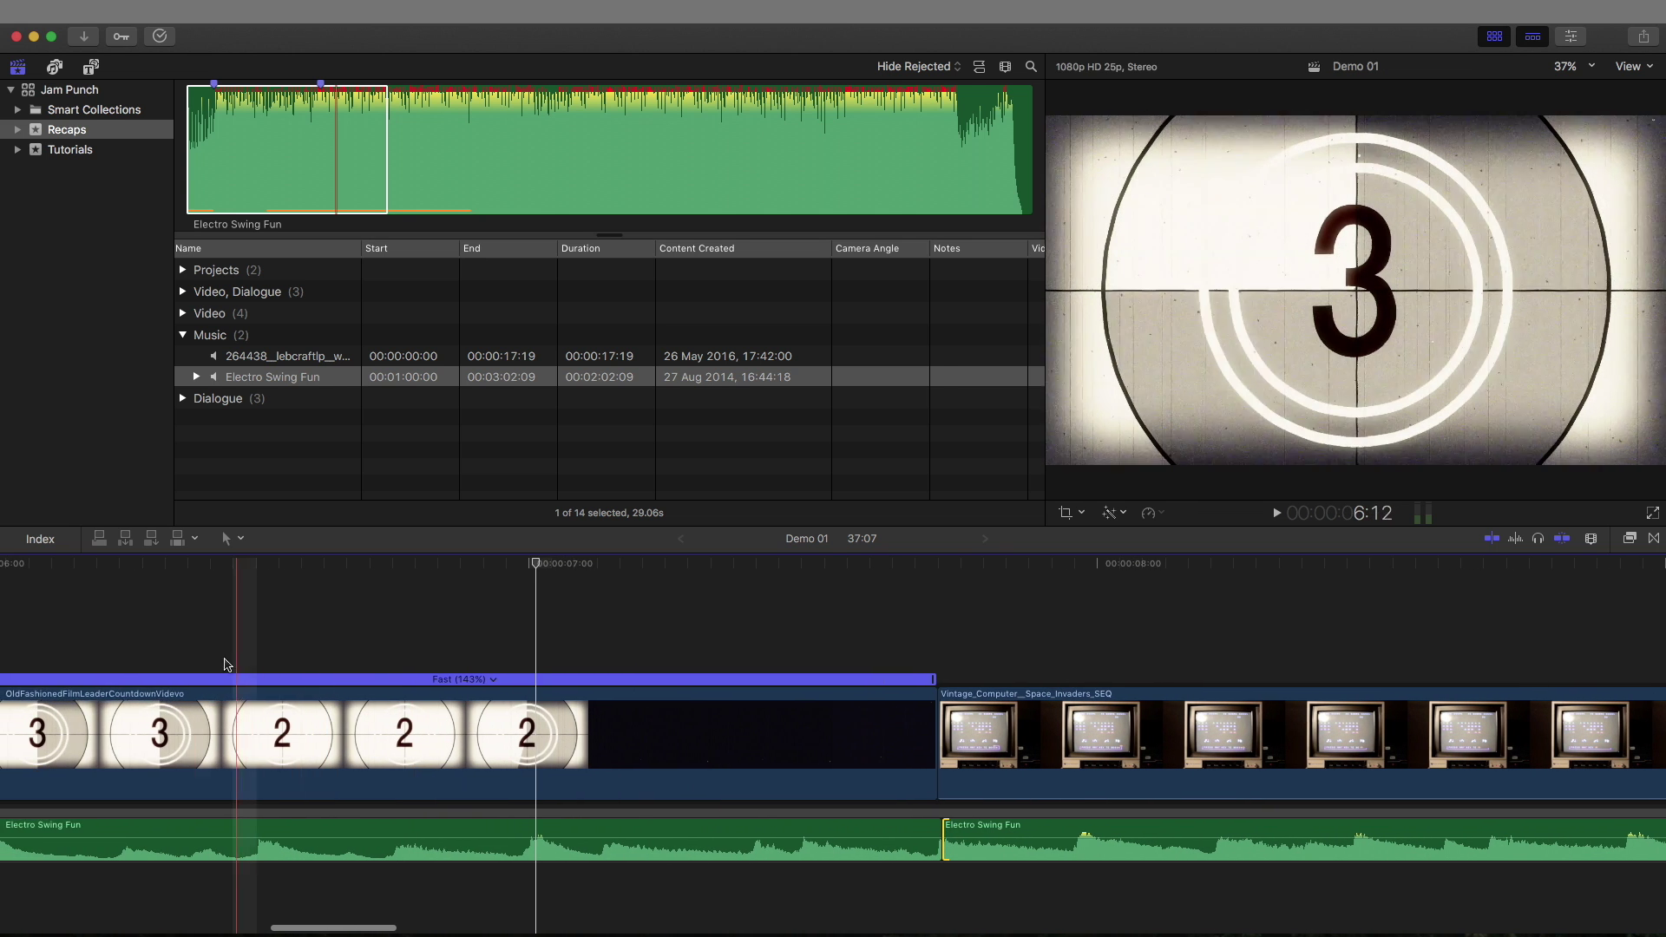
key("space")
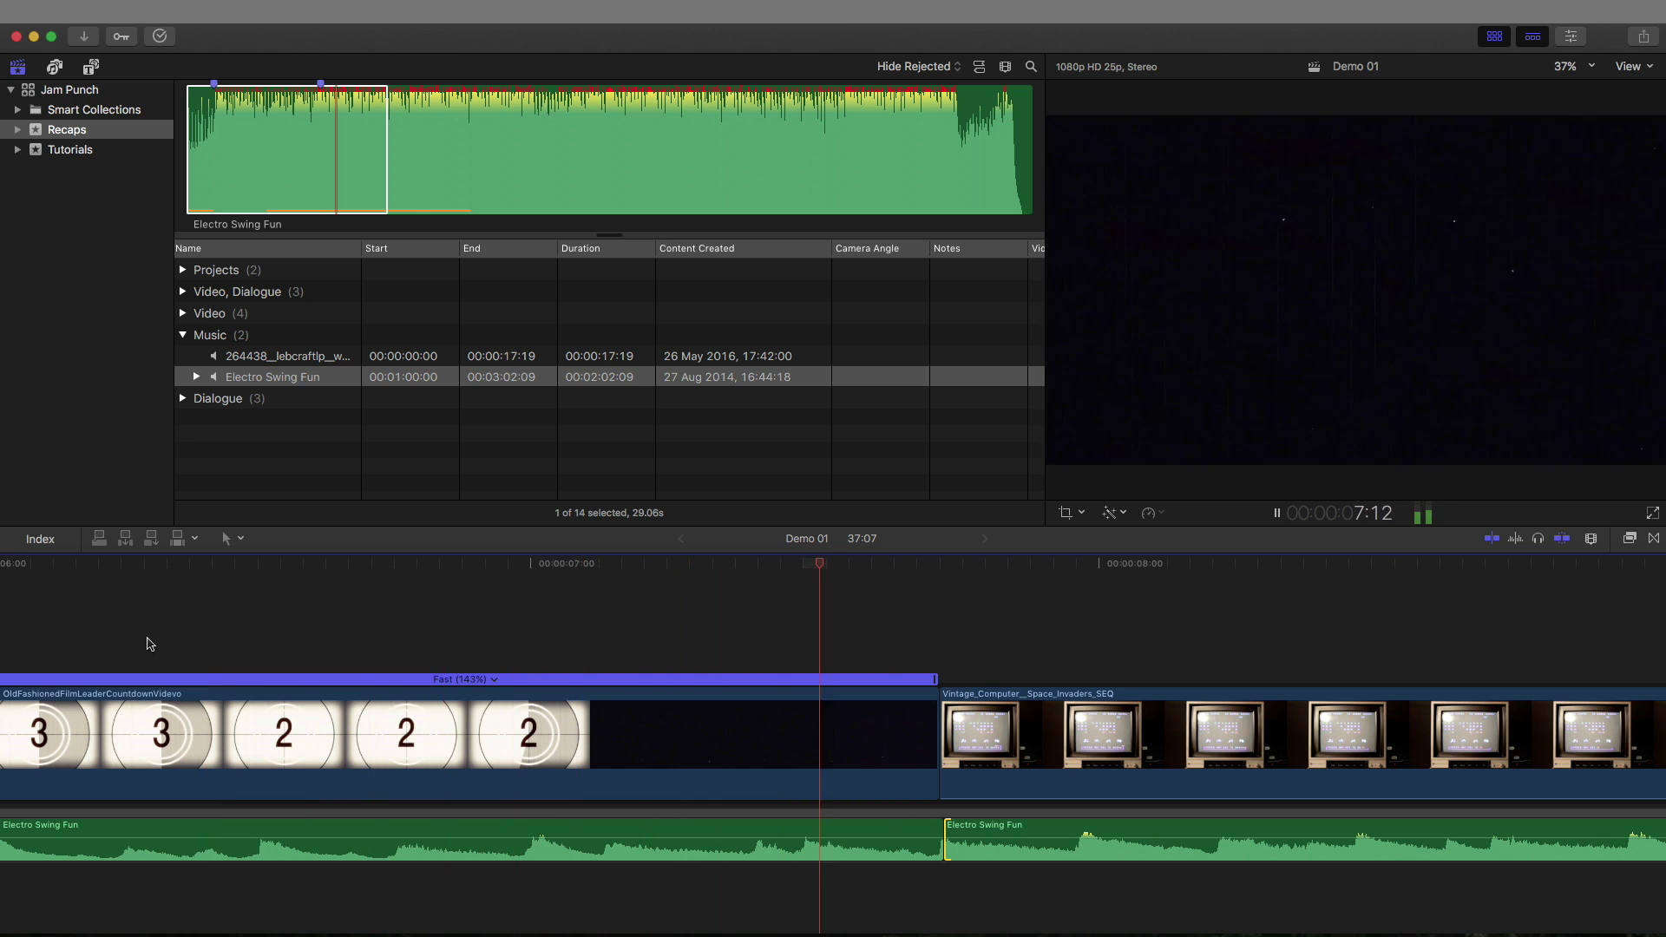
key("space")
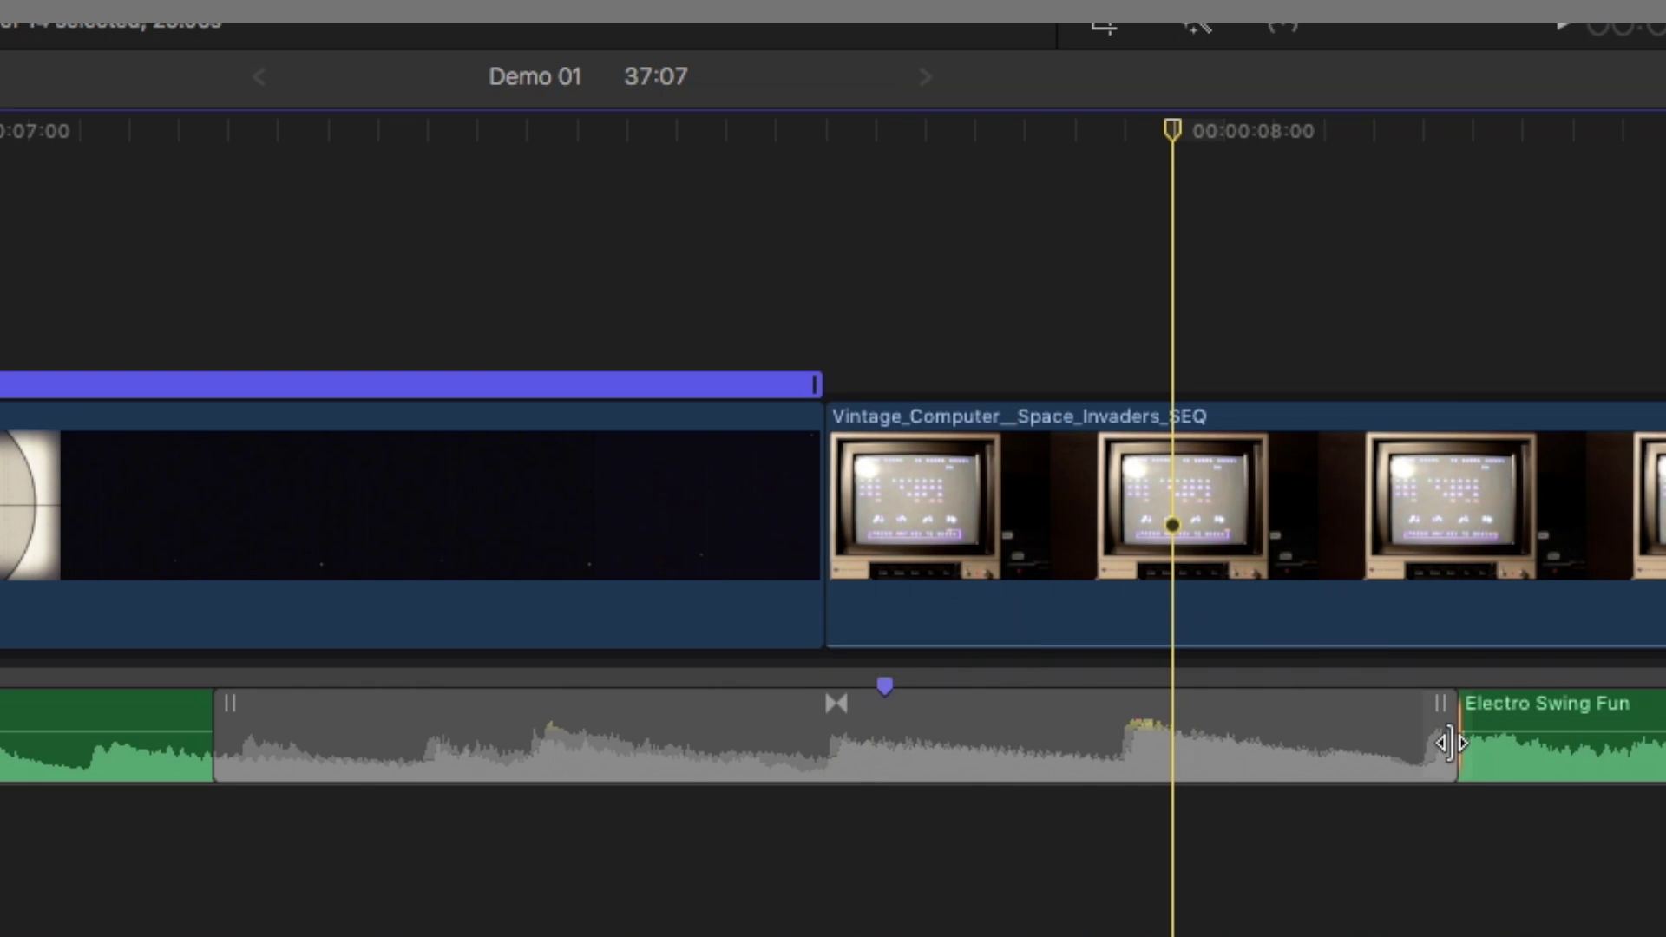
left_click_drag(1449, 742, 972, 738)
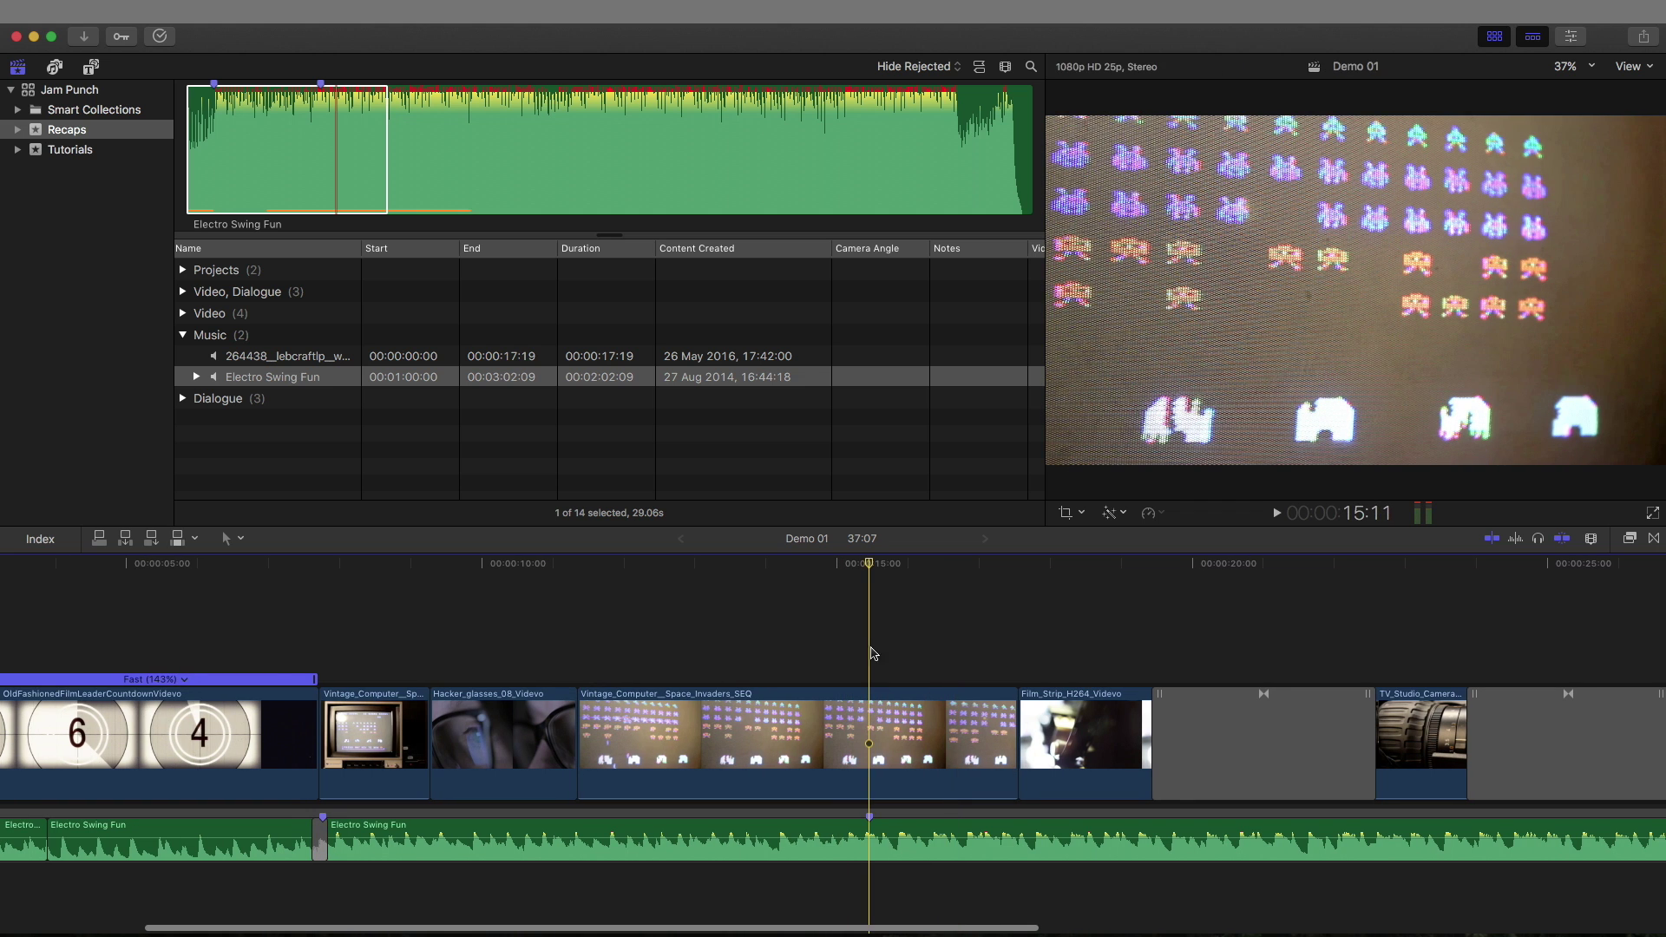
Trim the Space Invaders clip's end to the playhead, fit the timeline, and play from about 27 seconds
left_click(872, 738)
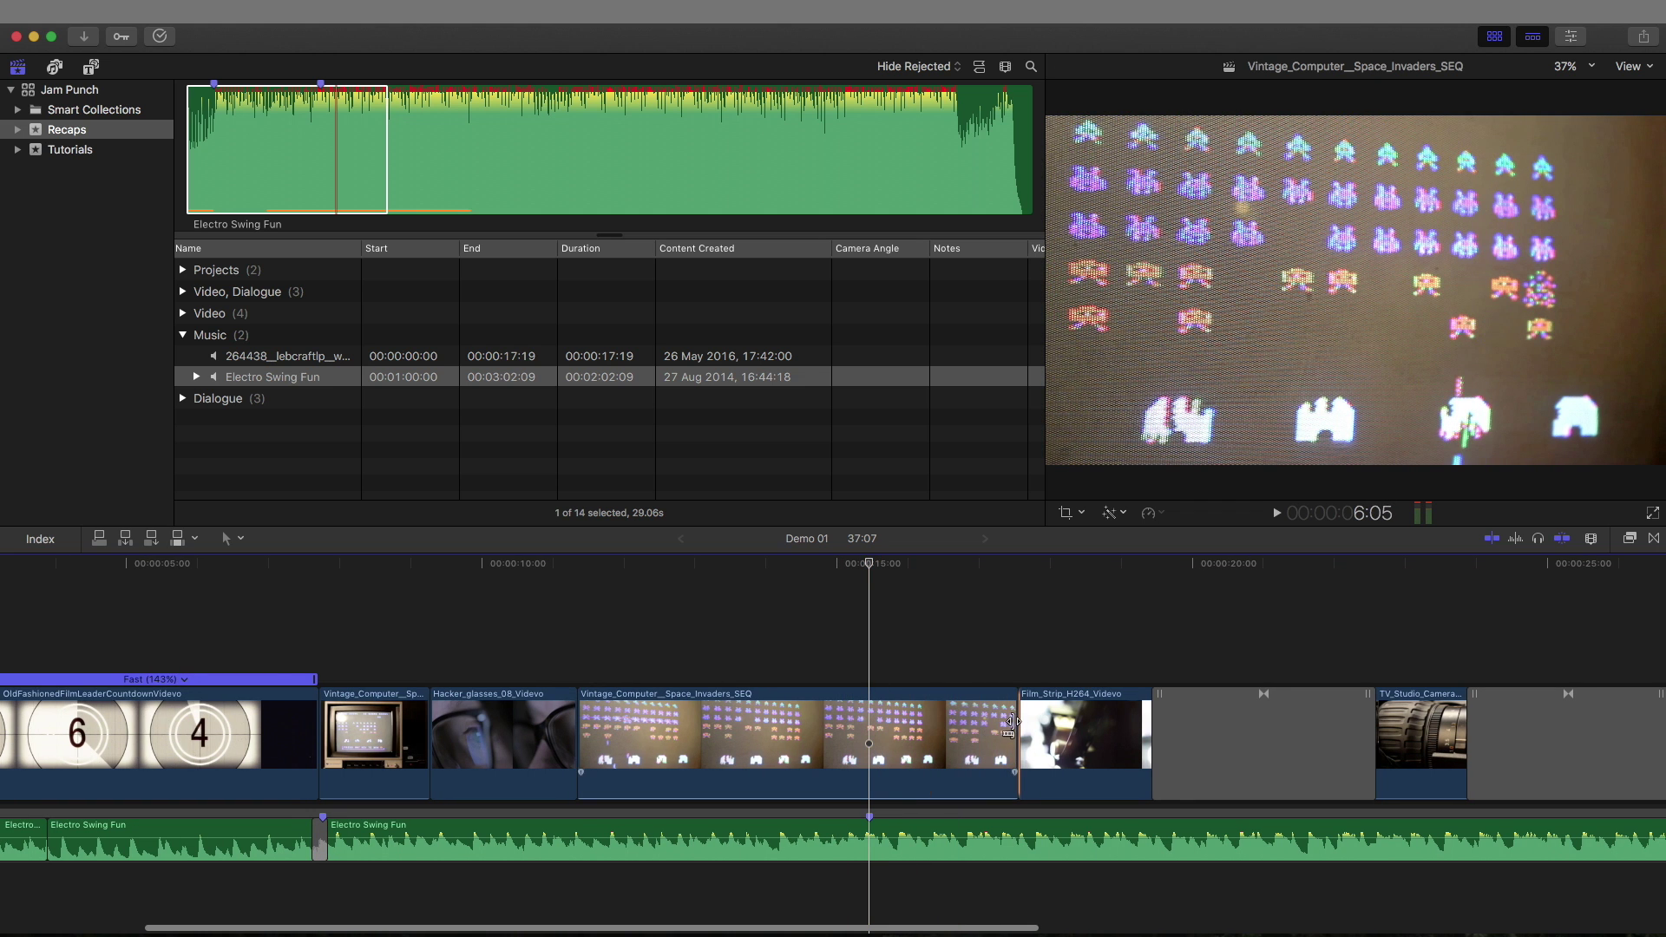
left_click_drag(1012, 720, 864, 729)
key("shift+z")
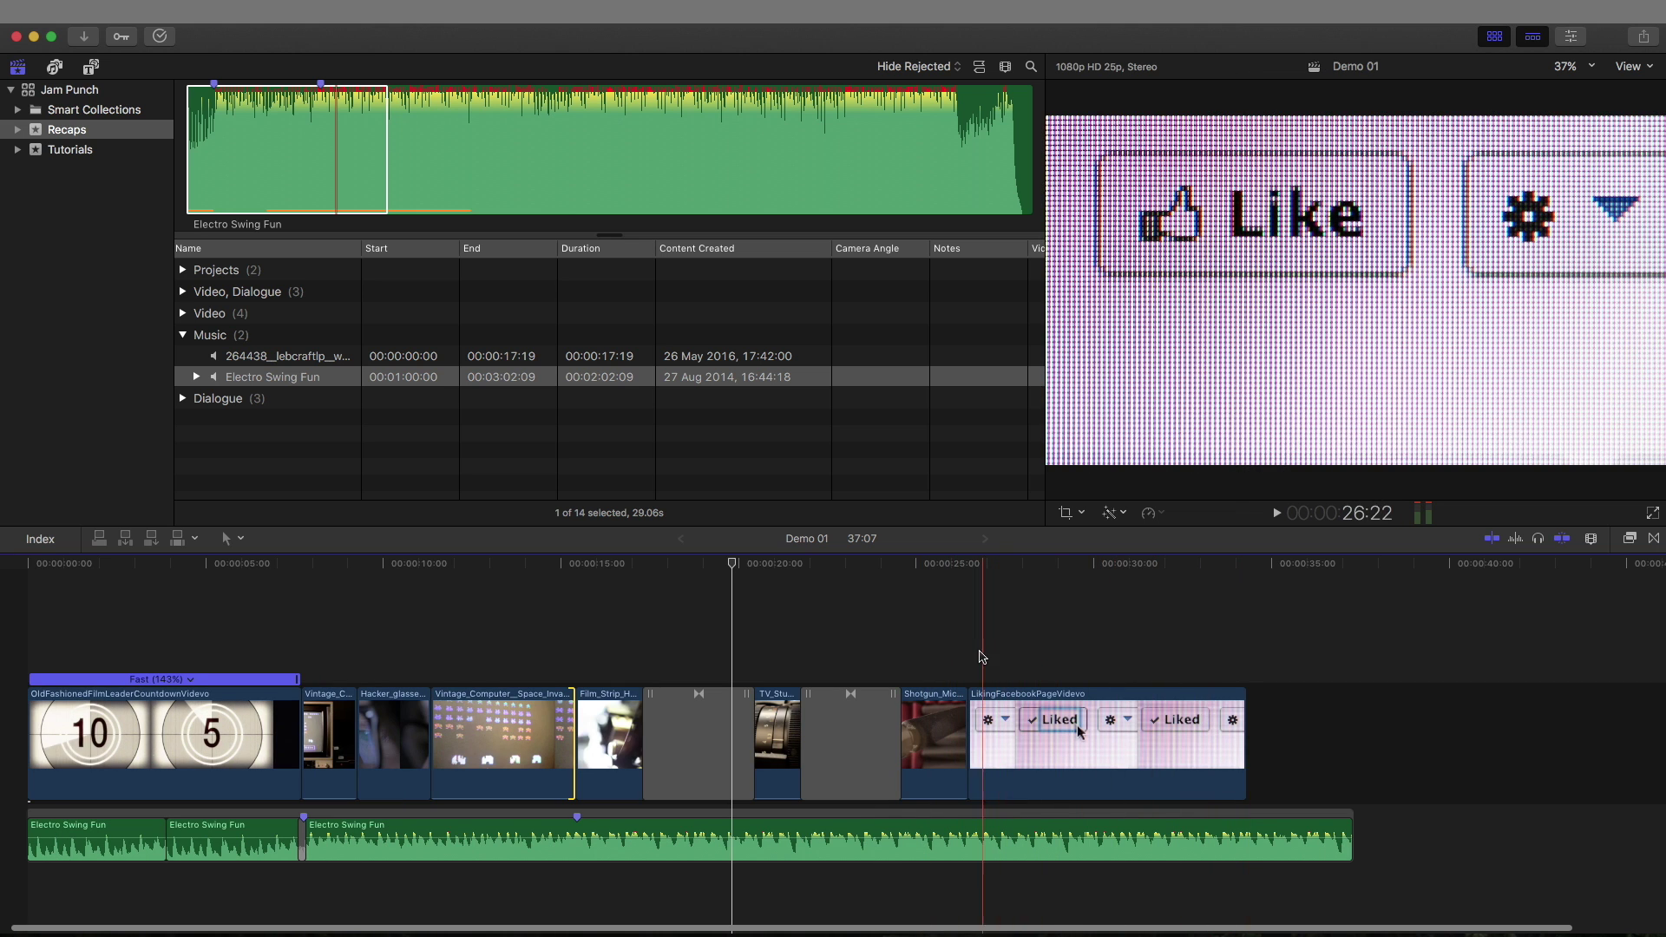
key("space")
key("space")
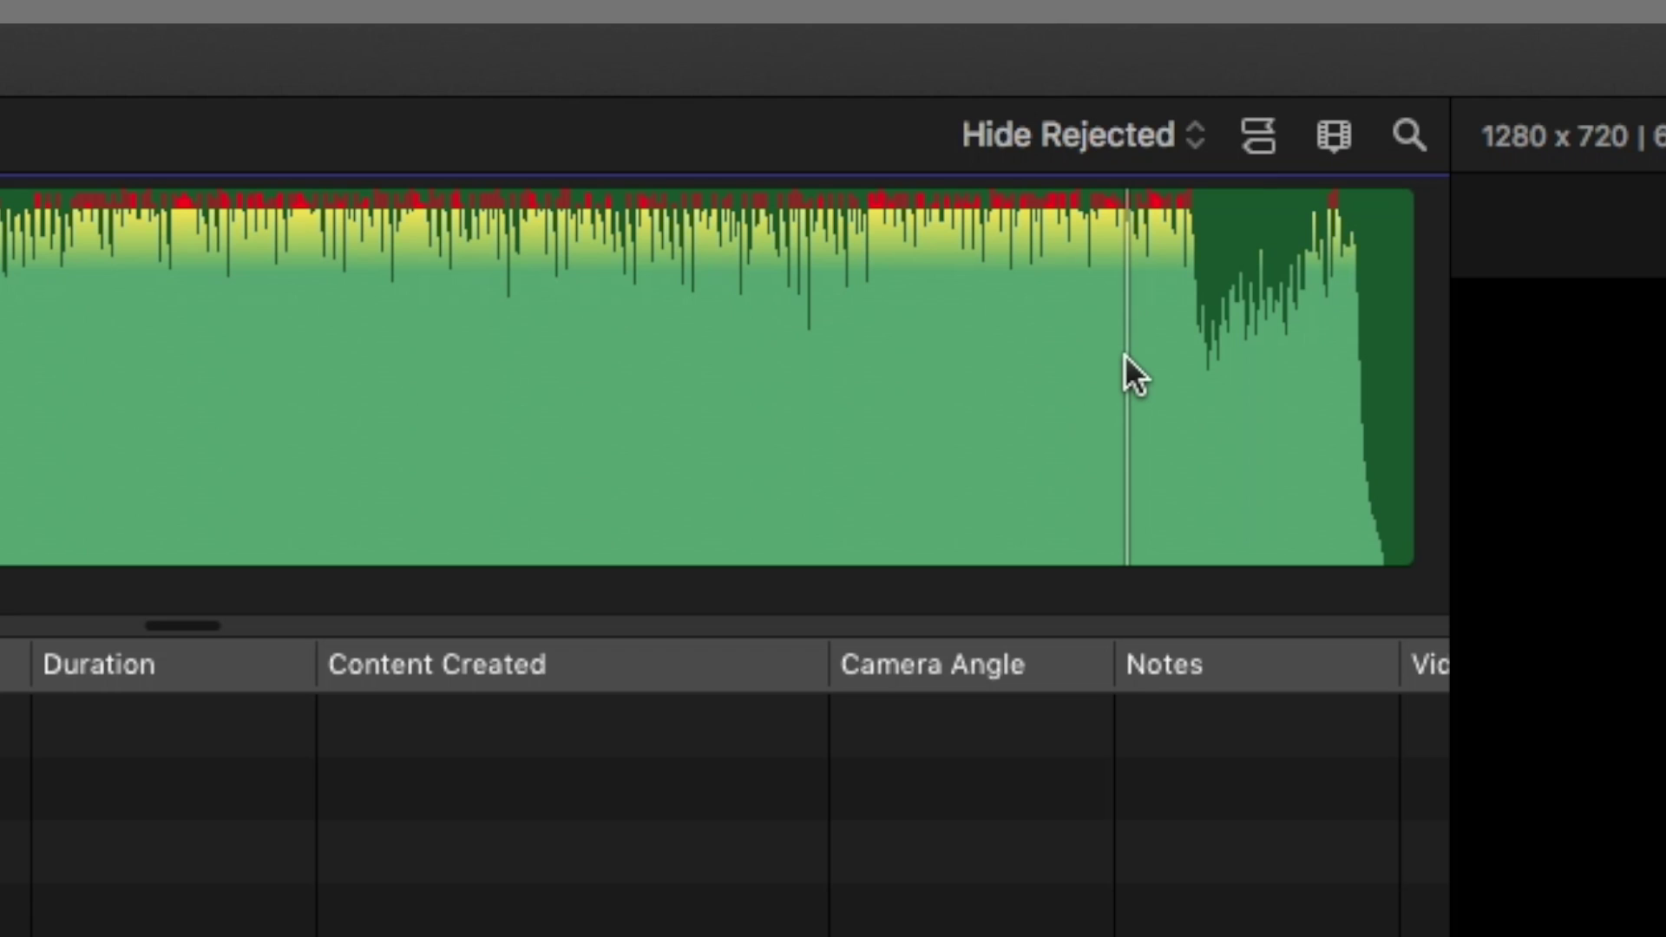
Play Electro Swing Fun in the browser and set an In point for a 10.74-second closing range
key("space")
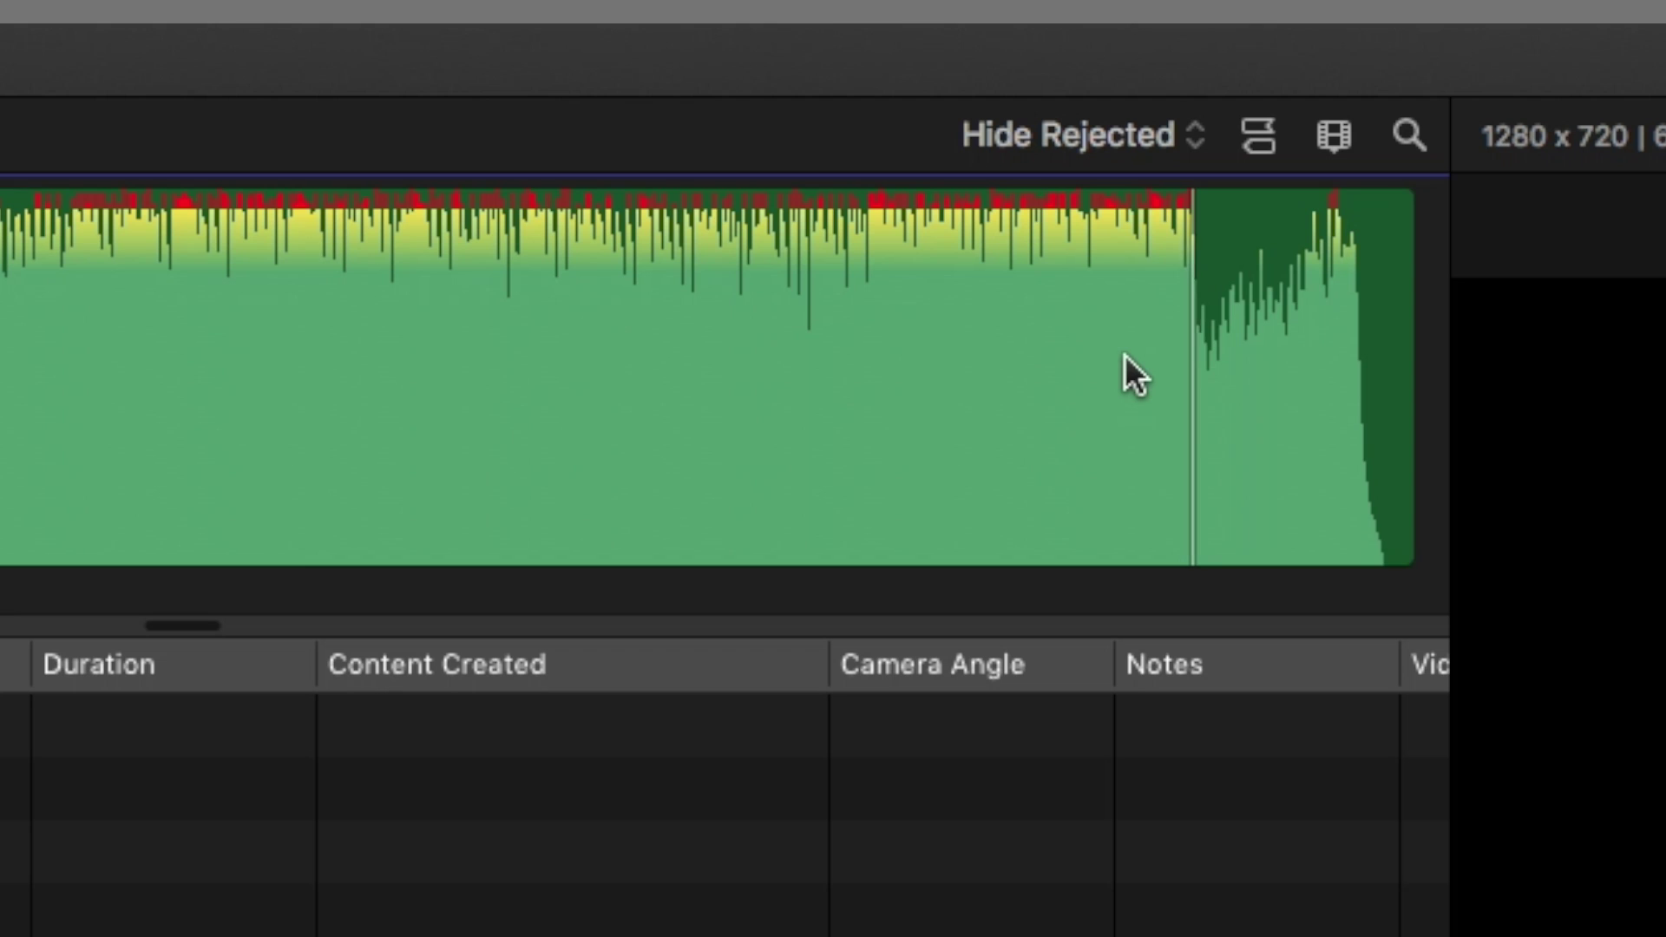
key("i")
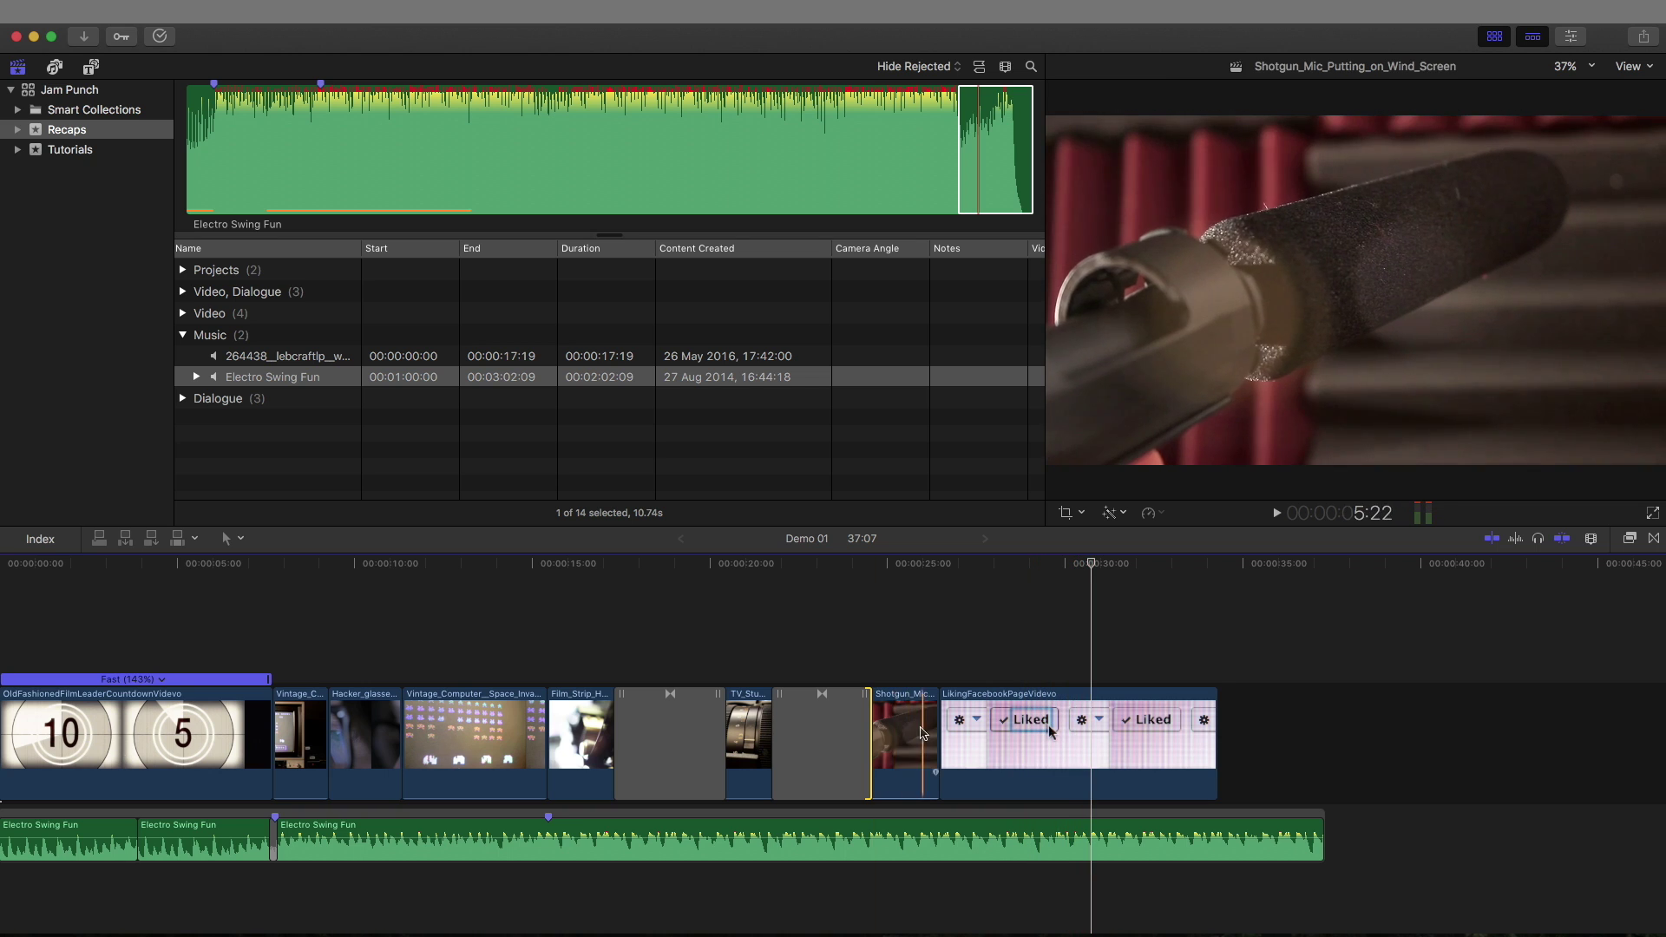
Cut the looped music where LikingFacebookPageVideo begins and delete the leftover piece
key("space")
key("b")
left_click(1089, 826)
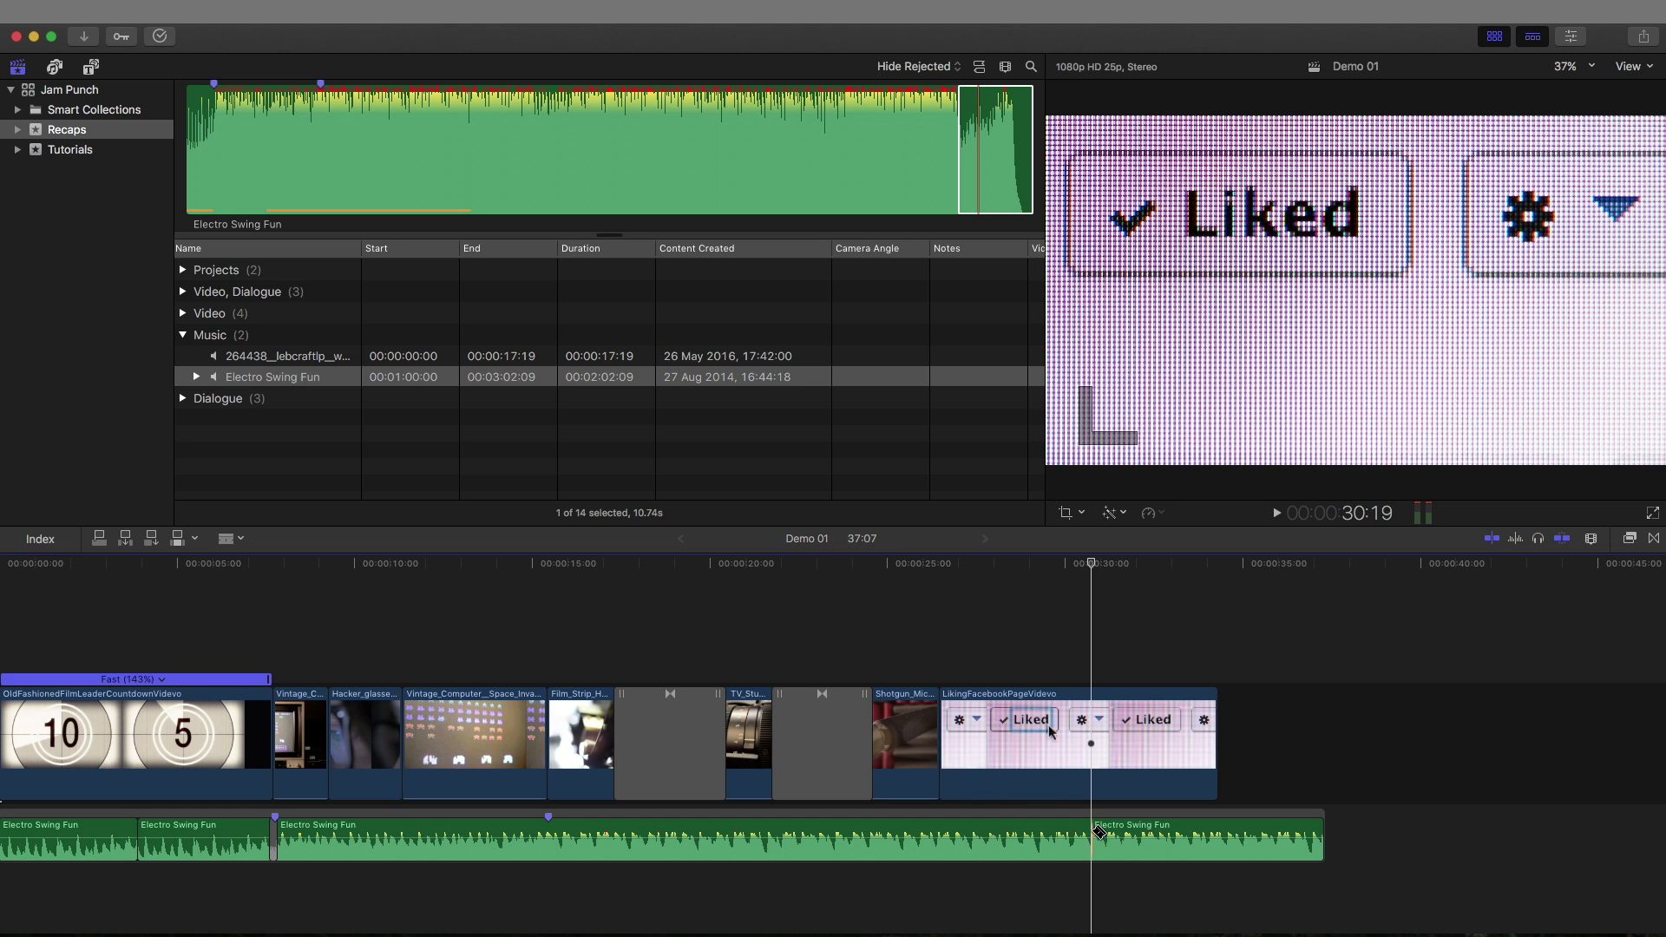
key("a")
left_click(1138, 831)
key("Delete")
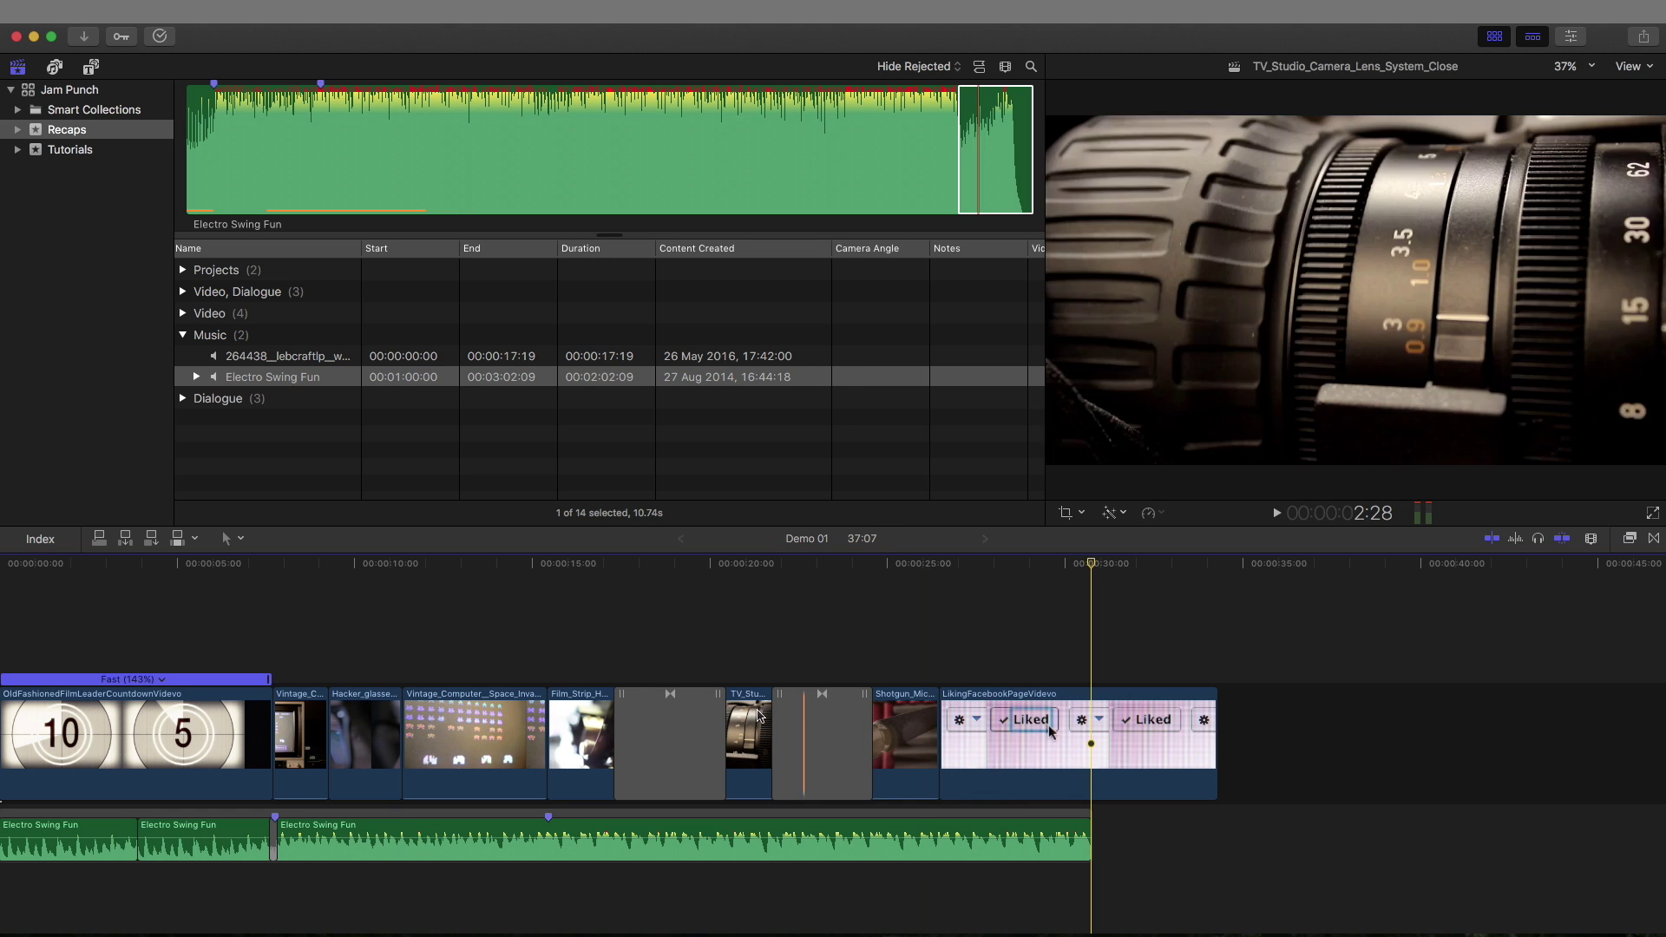
Lengthen the gap after the TV studio shot by 5 seconds and pick Electro Swing Fun's marked ending range
left_click_drag(725, 696, 811, 695)
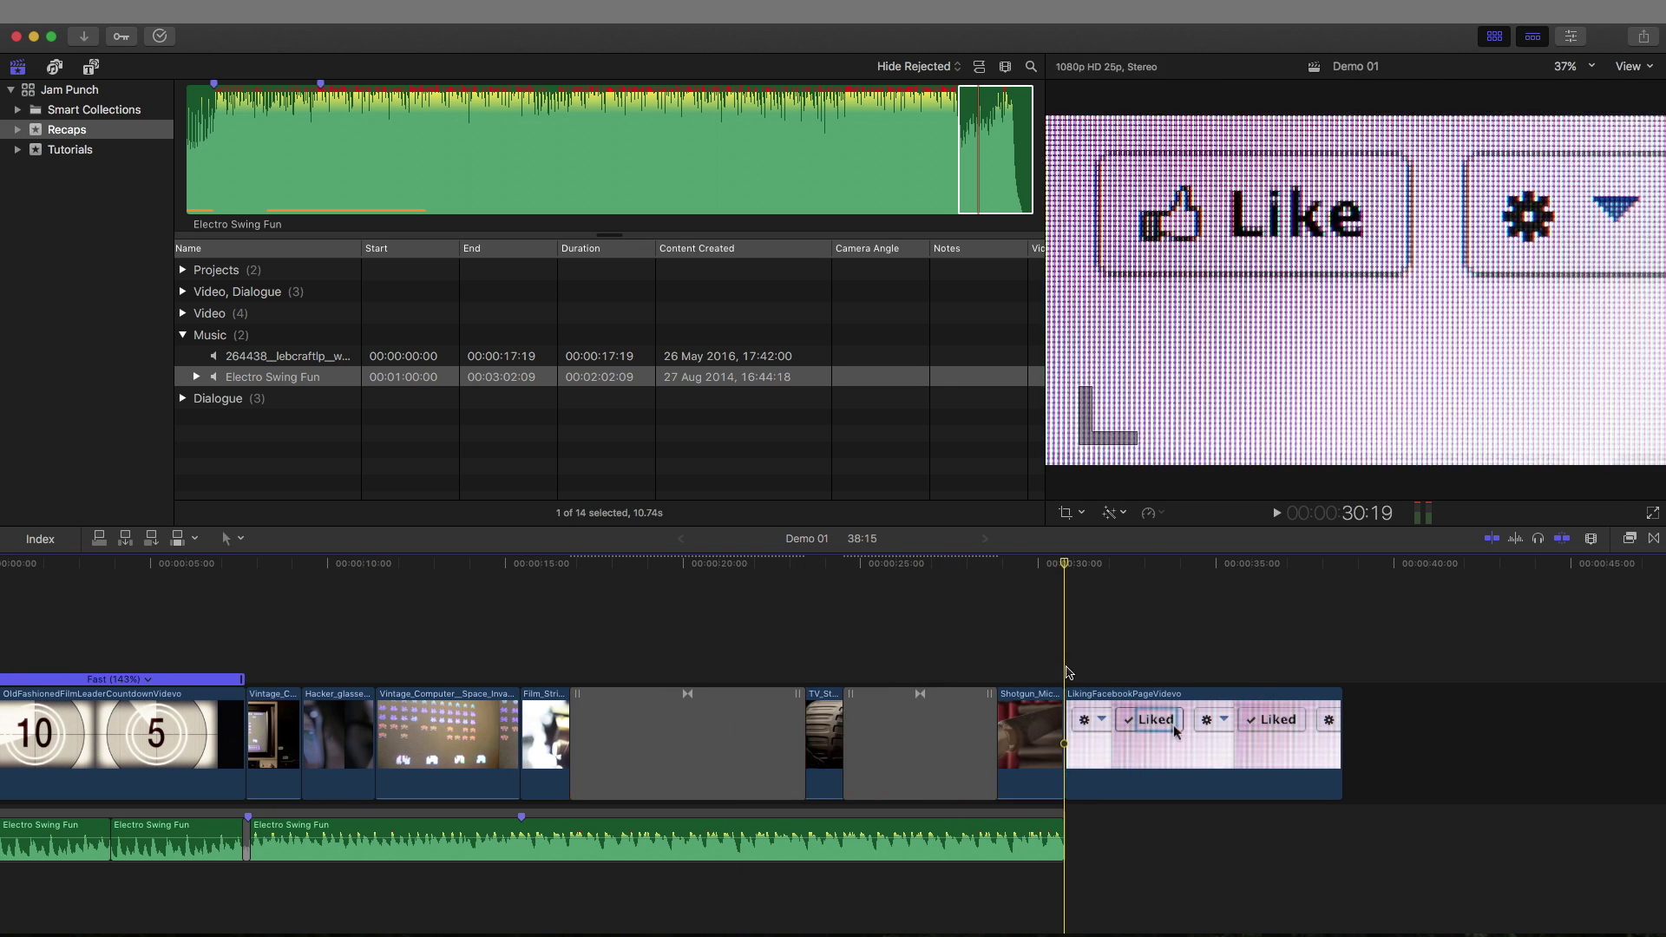
key("cmd+equal")
scroll(878, 616, "right", 3)
left_click(869, 618)
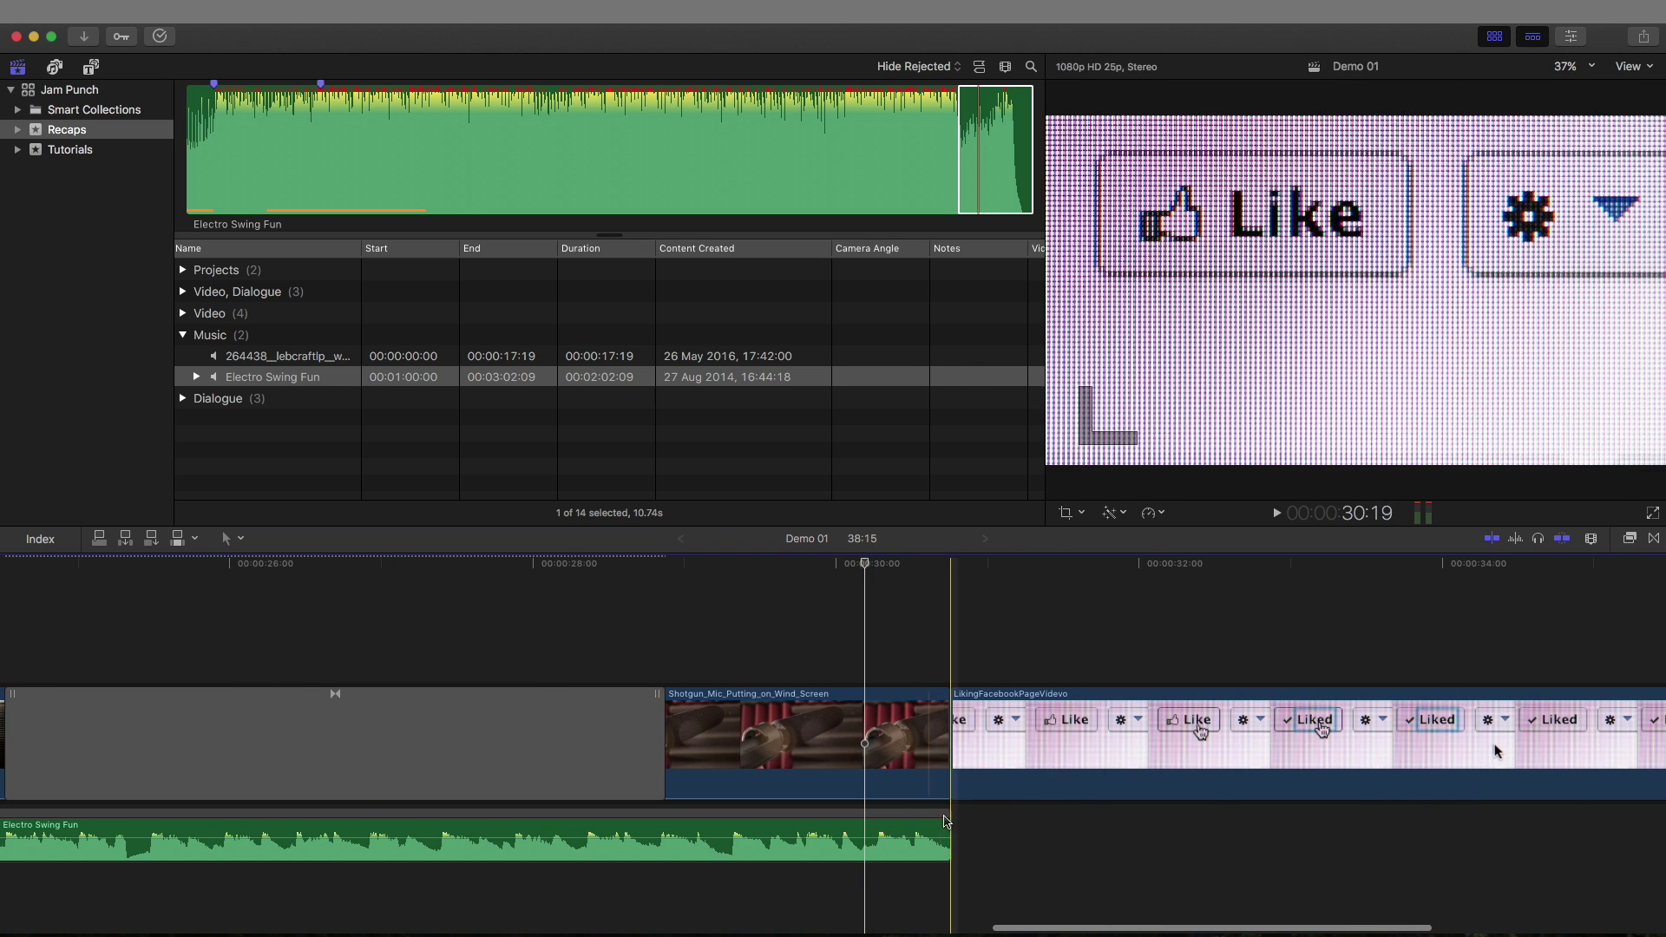
left_click(979, 186)
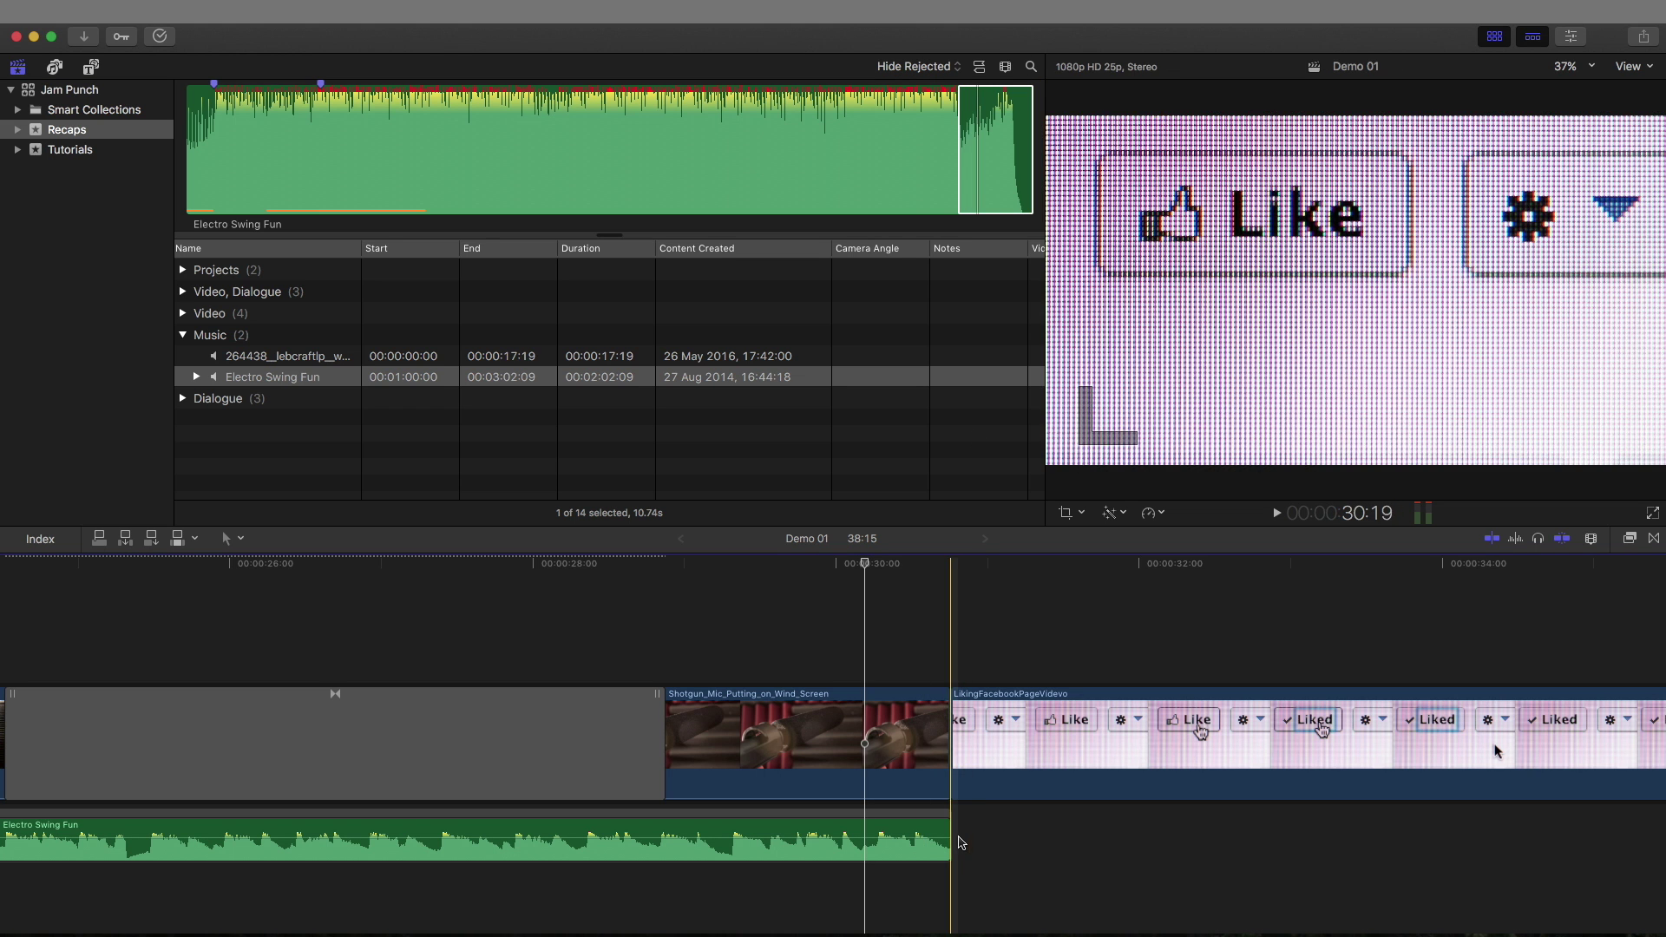
Snap Electro Swing Fun's marked ending range after the looped music under LikingFacebookPageVideo, then review the playback
left_click(994, 188)
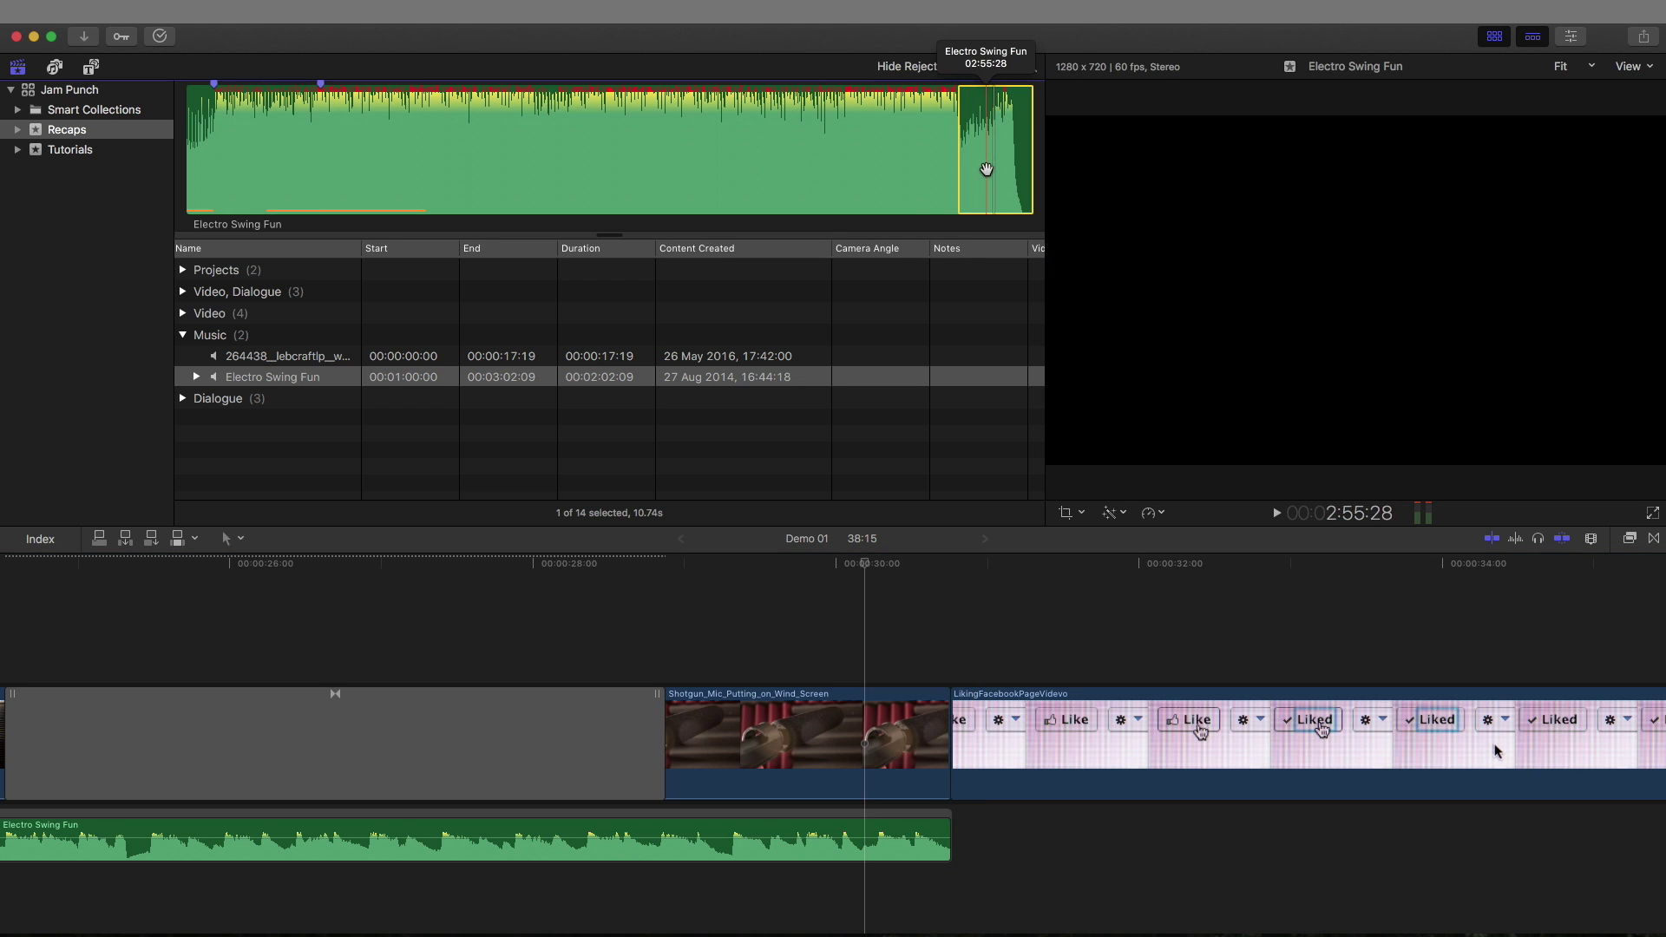
left_click_drag(983, 544, 945, 843)
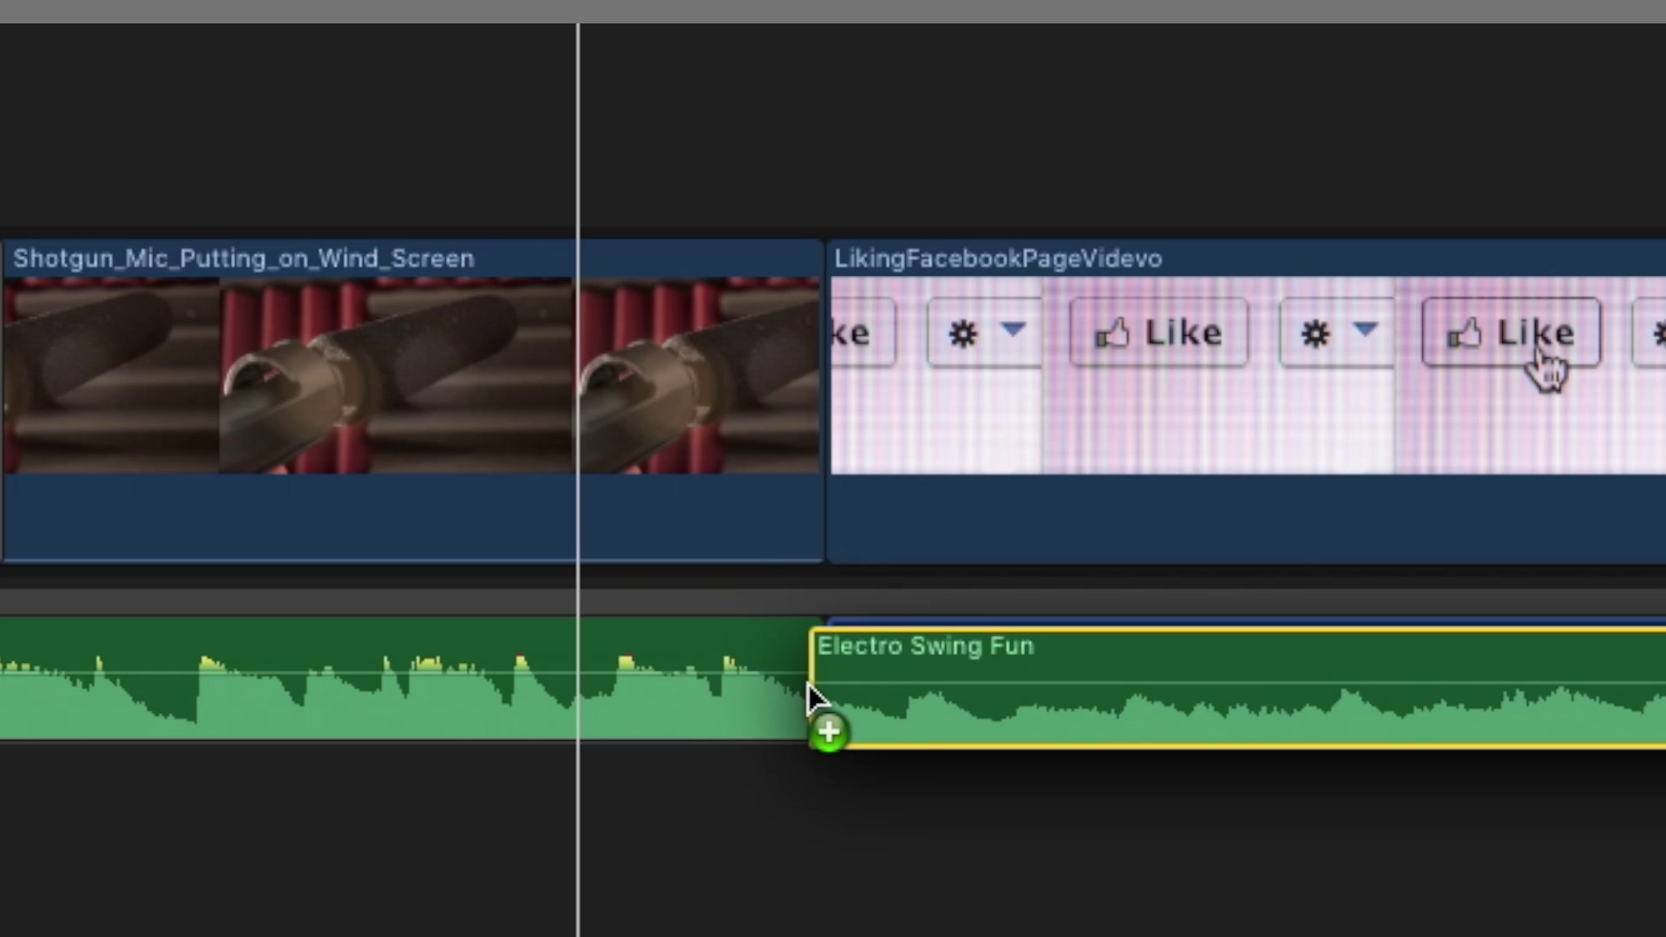
mouse_move(808, 685)
left_mouse_down()
mouse_move(831, 677)
mouse_move(807, 698)
left_mouse_up()
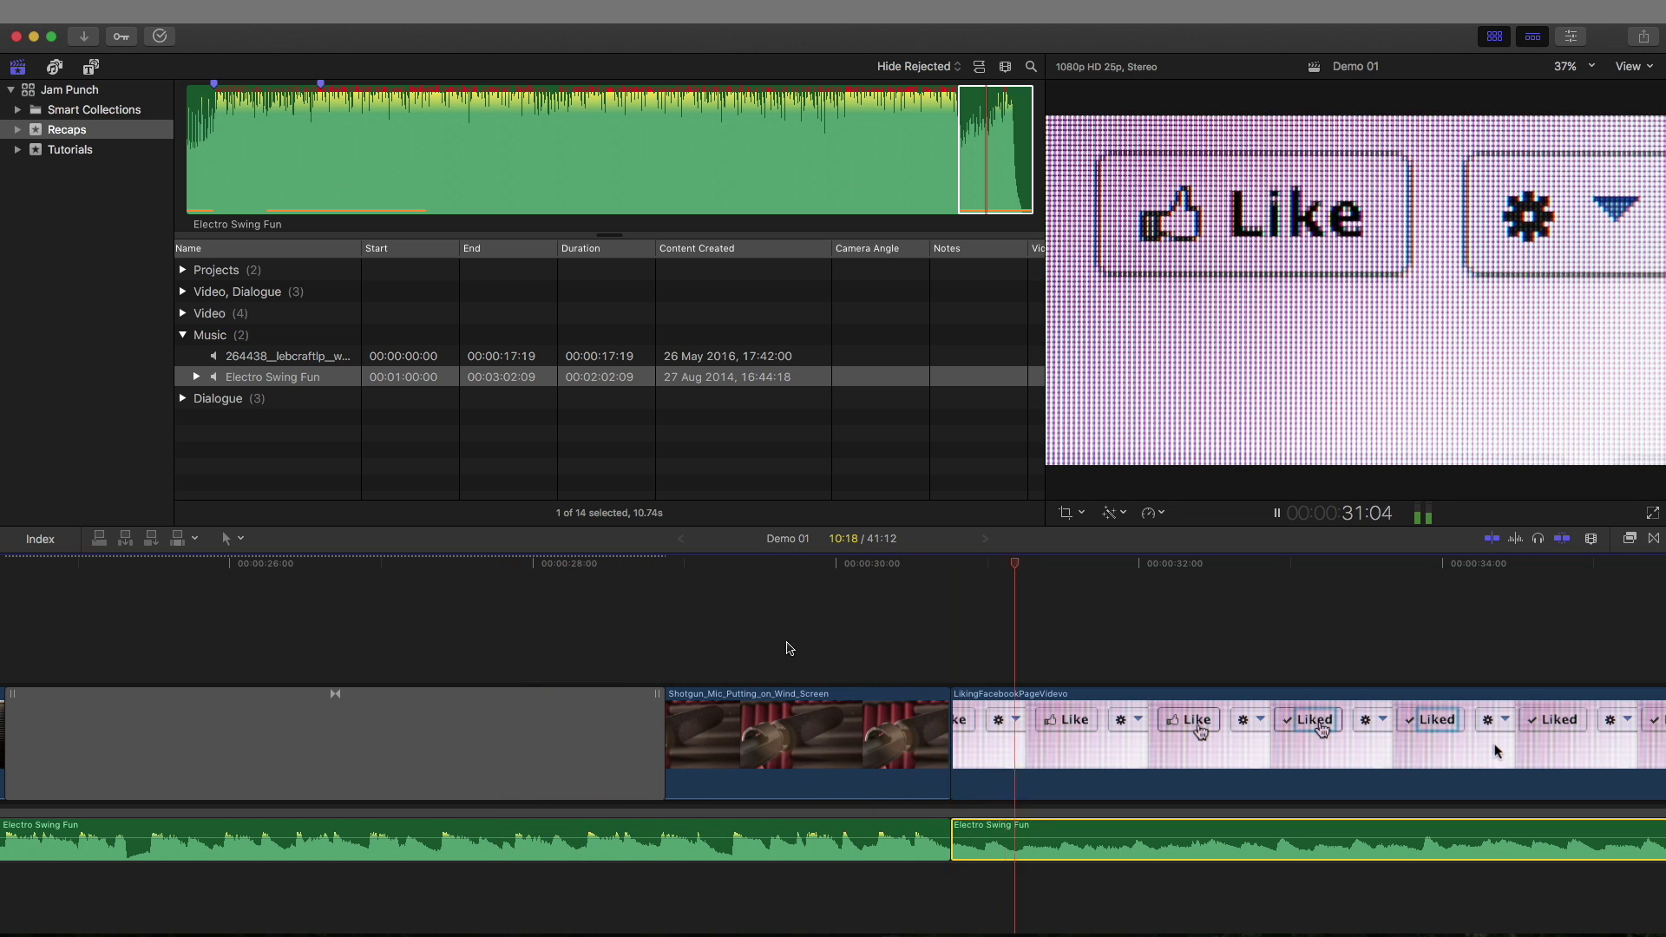
key("super+minus")
key("super+minus")
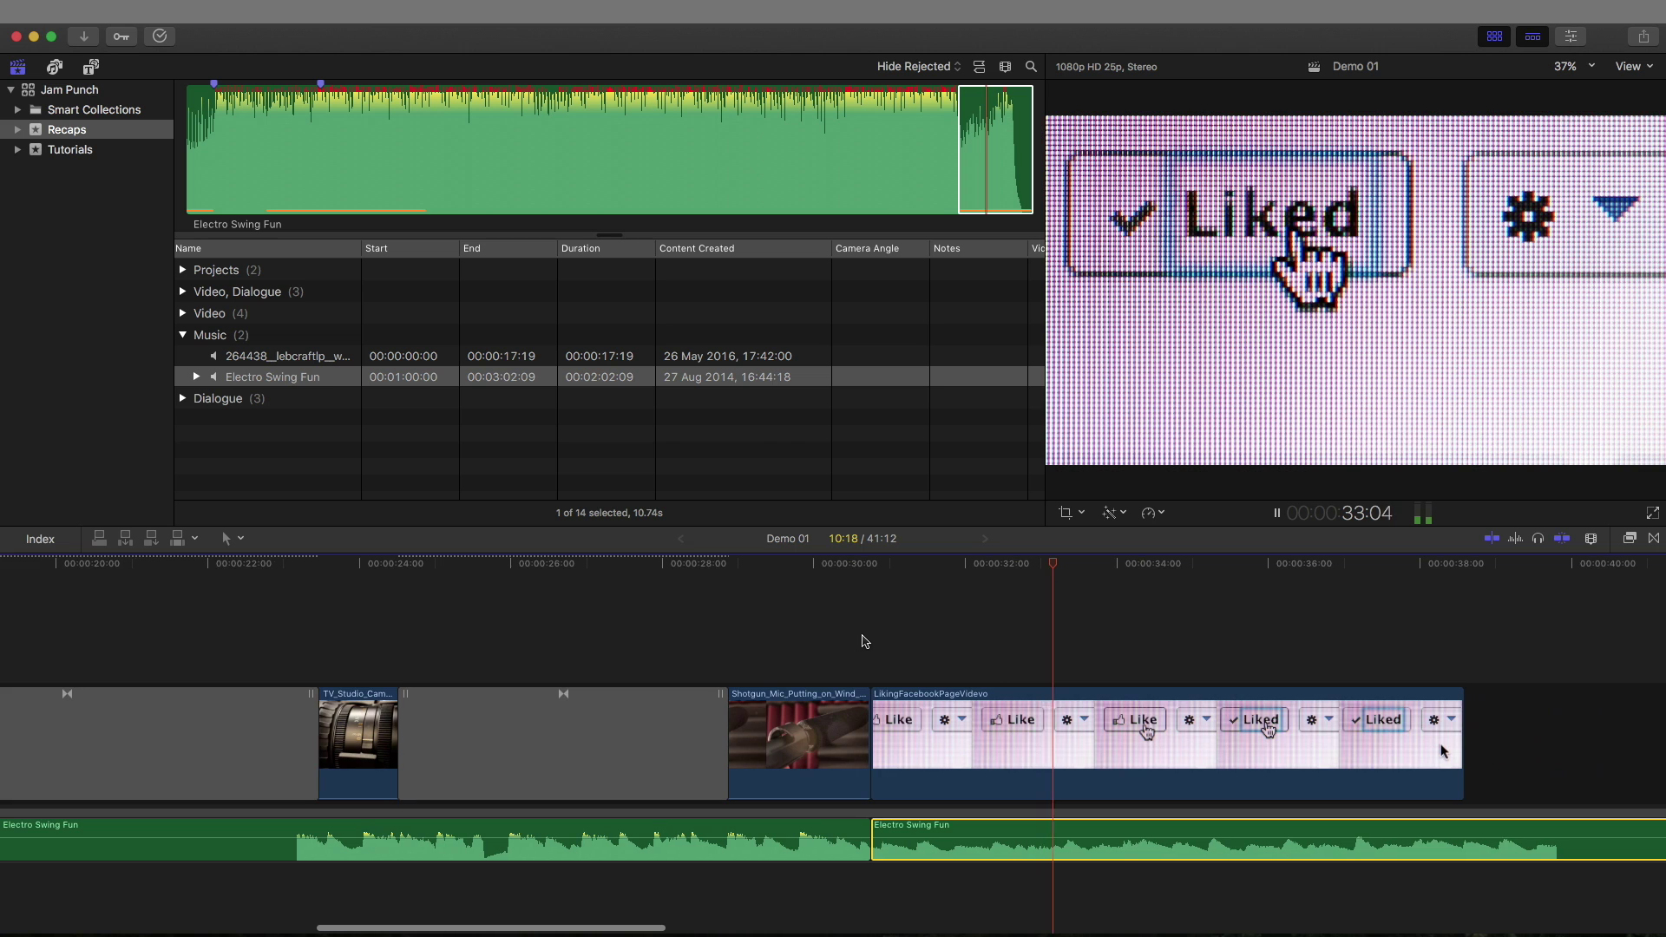
key("super+minus")
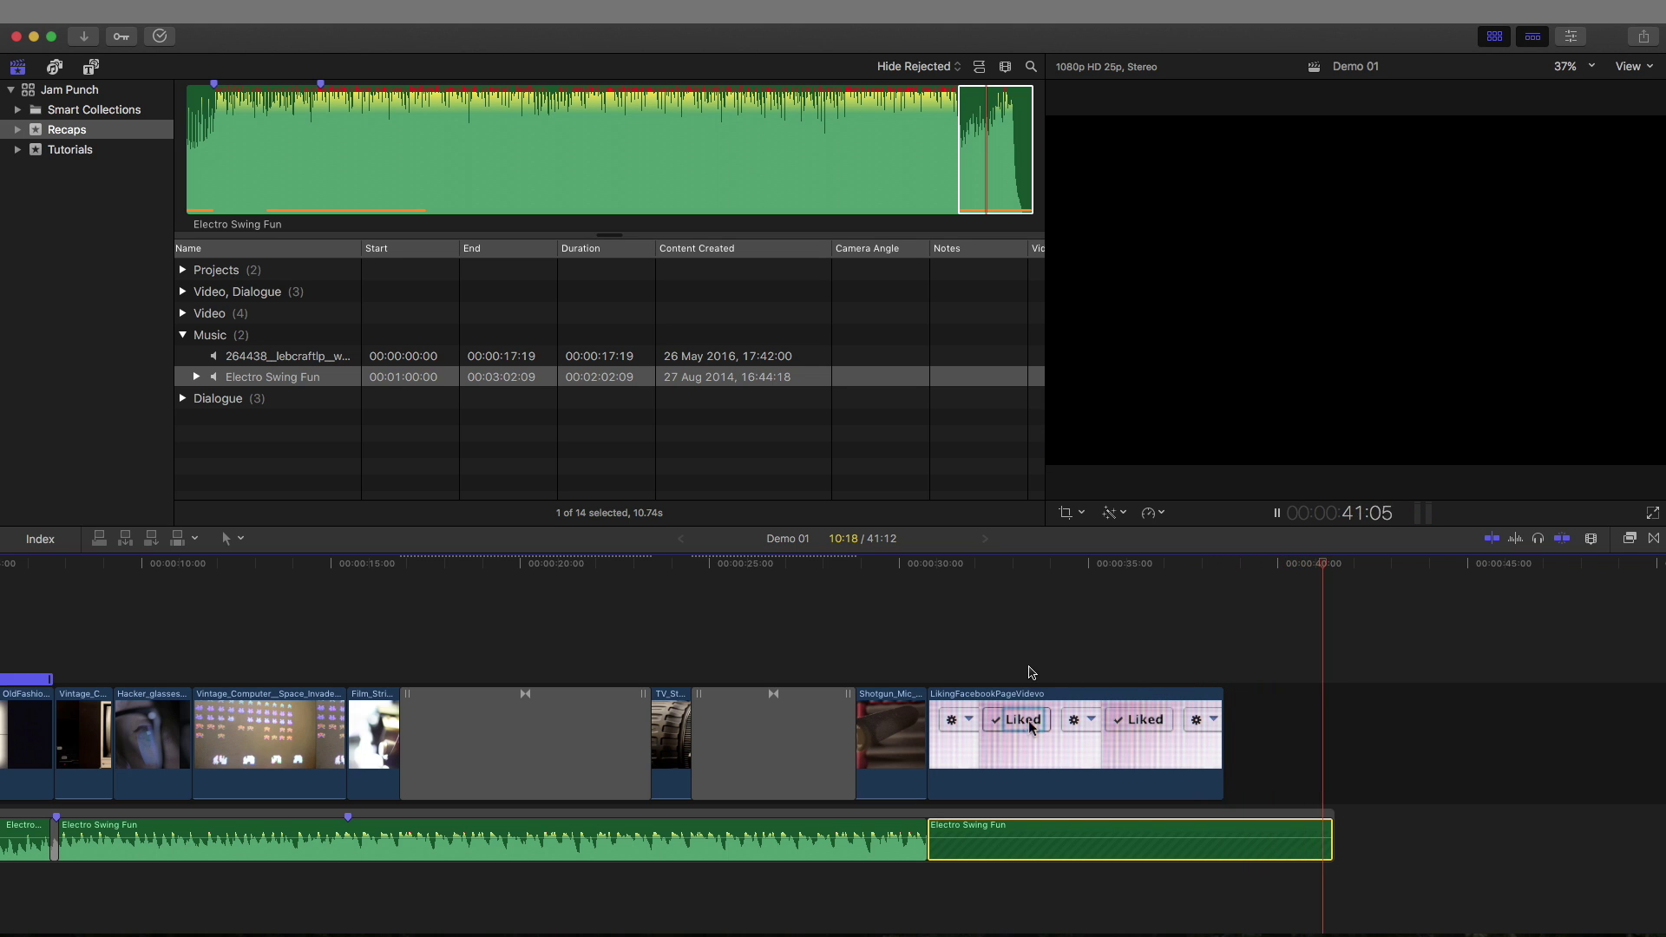
key("space")
left_click(1058, 633)
key("shift+z")
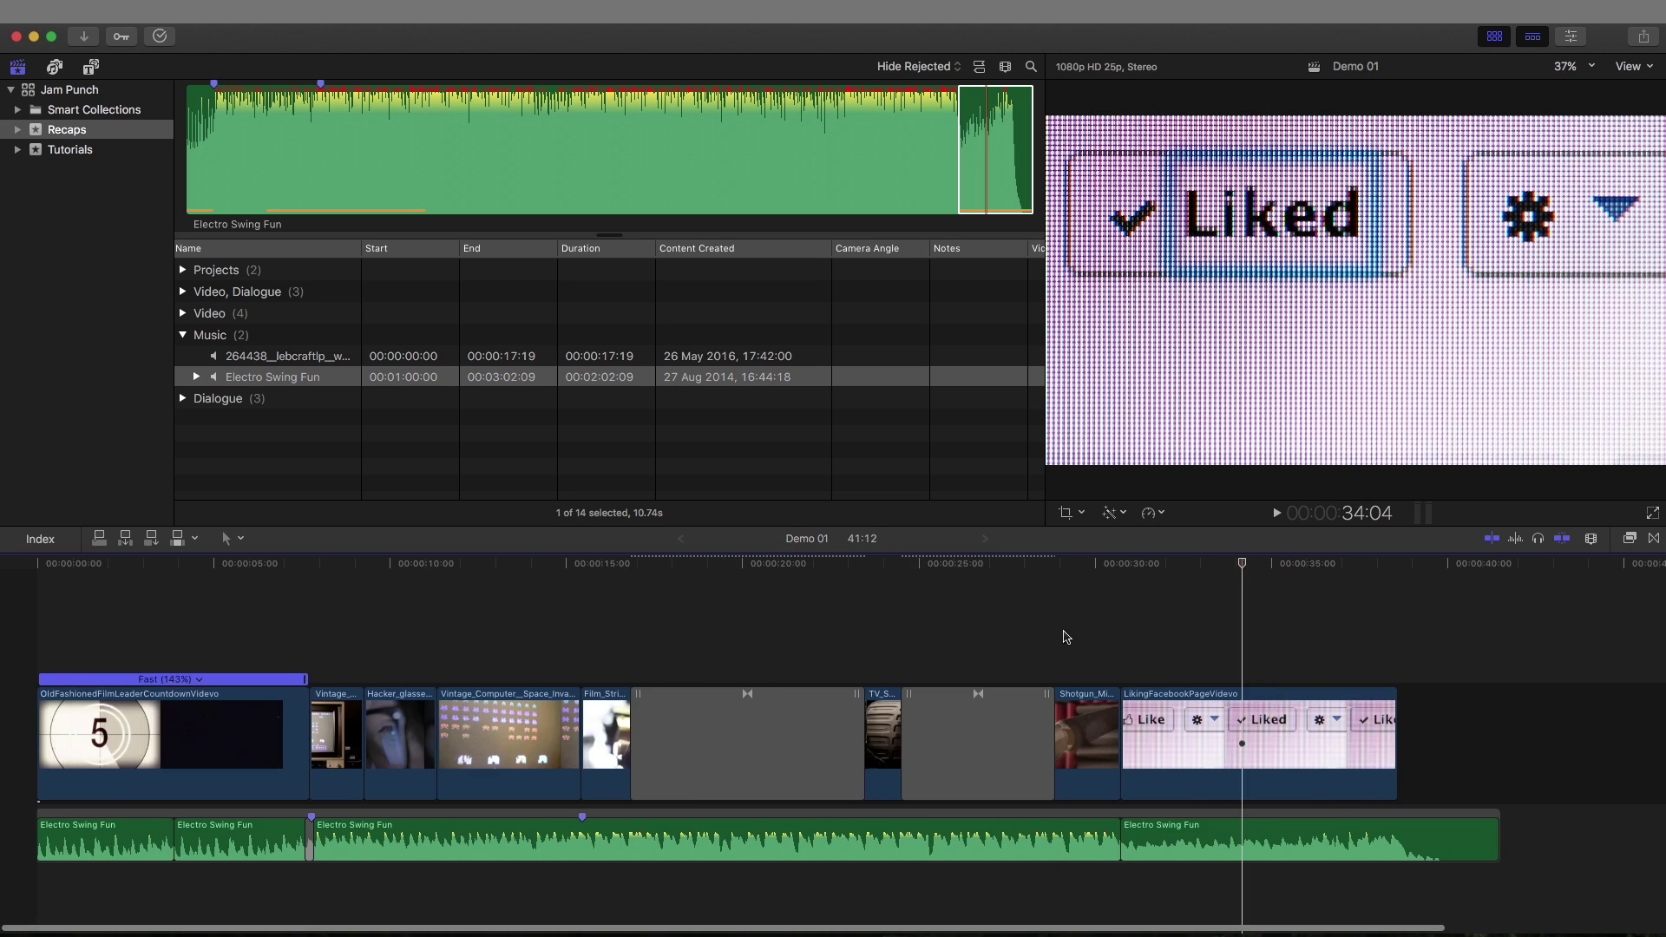